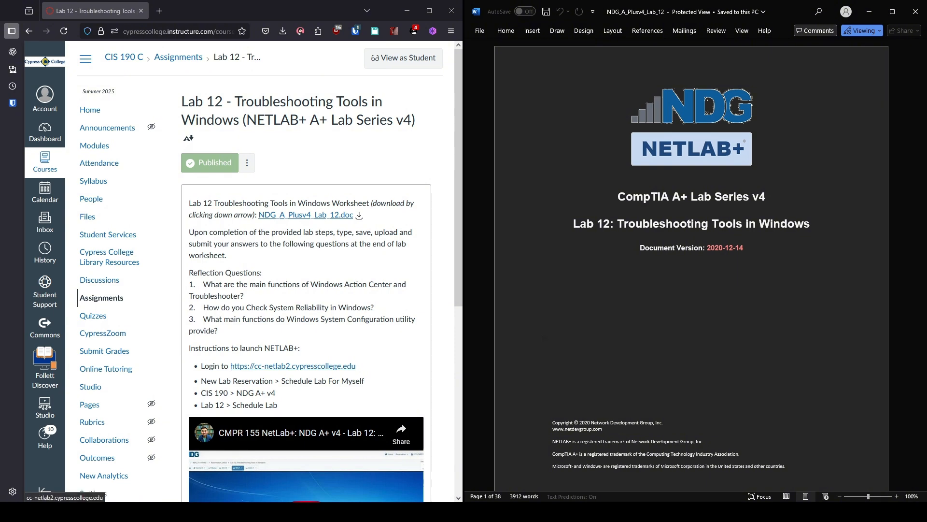
Step: Open the cc-netlab2 NETLAB+ site and log in with the saved username and password
{"action": "left_click", "coordinate": [293, 365]}
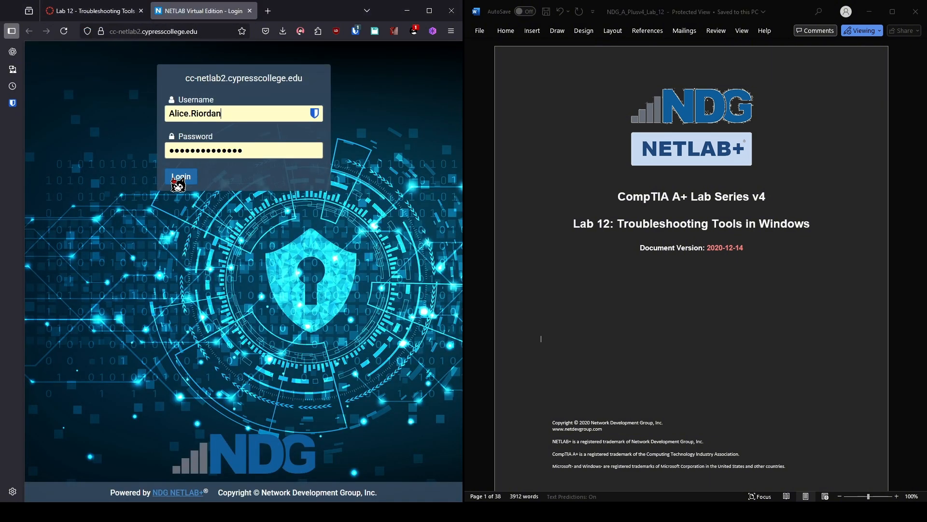
{"action": "left_click", "coordinate": [174, 178]}
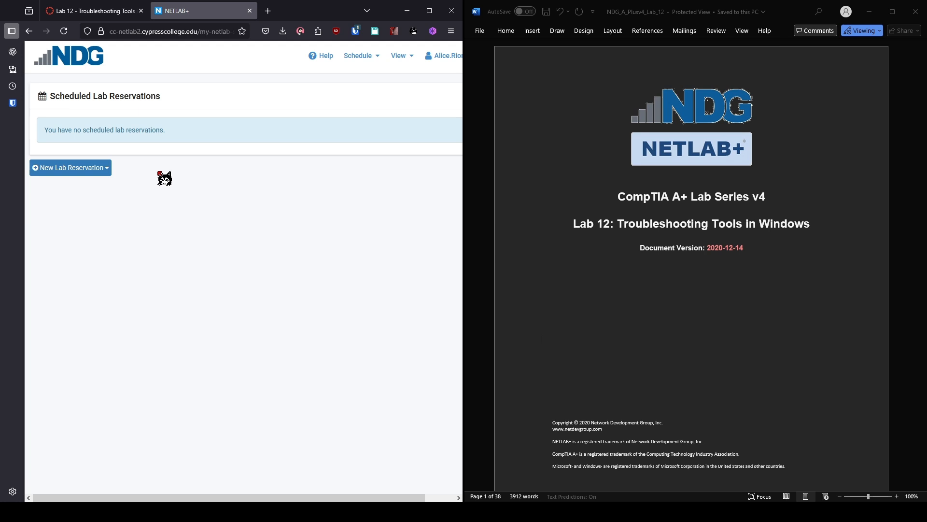
Step: Schedule a lab for myself: class CIS190C - College, NDG A+ v4, Lab 12: Troubleshooting Tools in Windows
{"action": "left_click", "coordinate": [90, 172]}
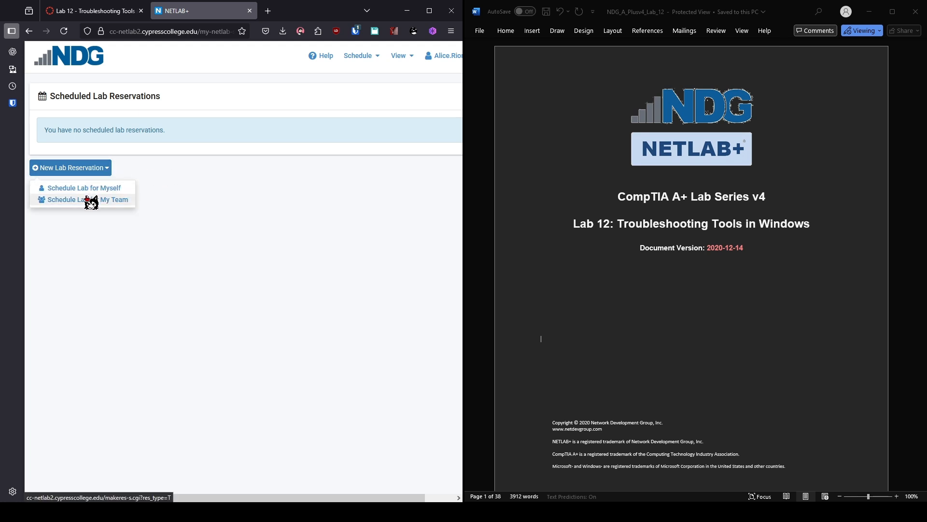
{"action": "left_click", "coordinate": [91, 190]}
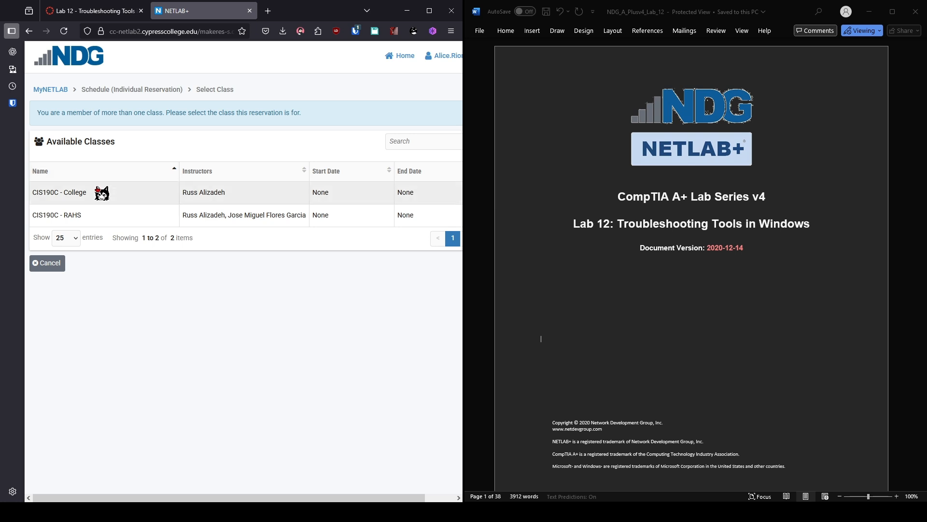
{"action": "left_click", "coordinate": [102, 193]}
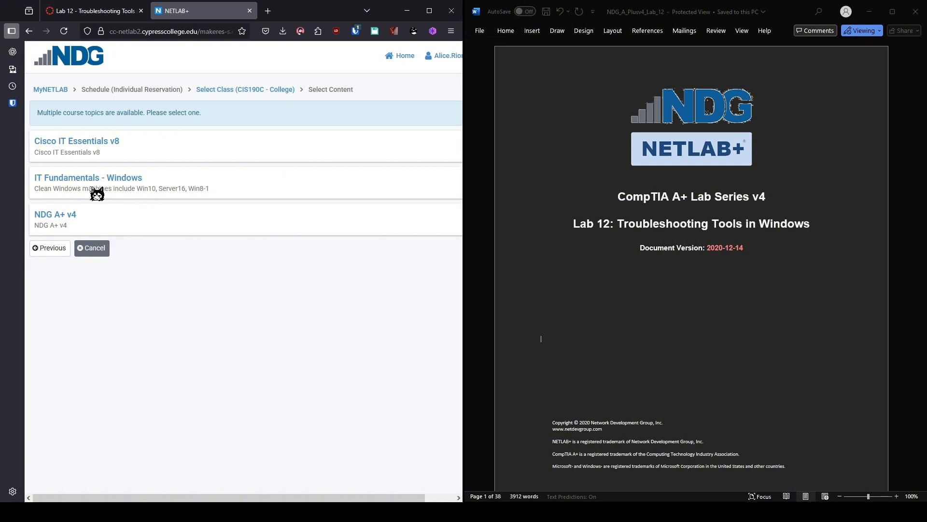
{"action": "left_click", "coordinate": [55, 218]}
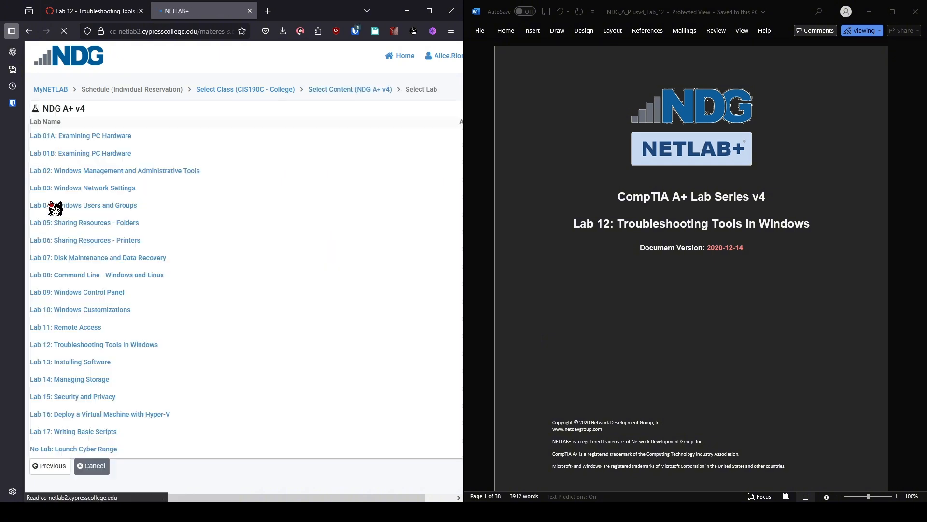
{"action": "scroll", "coordinate": [135, 298], "scroll_direction": "down", "scroll_amount": 3}
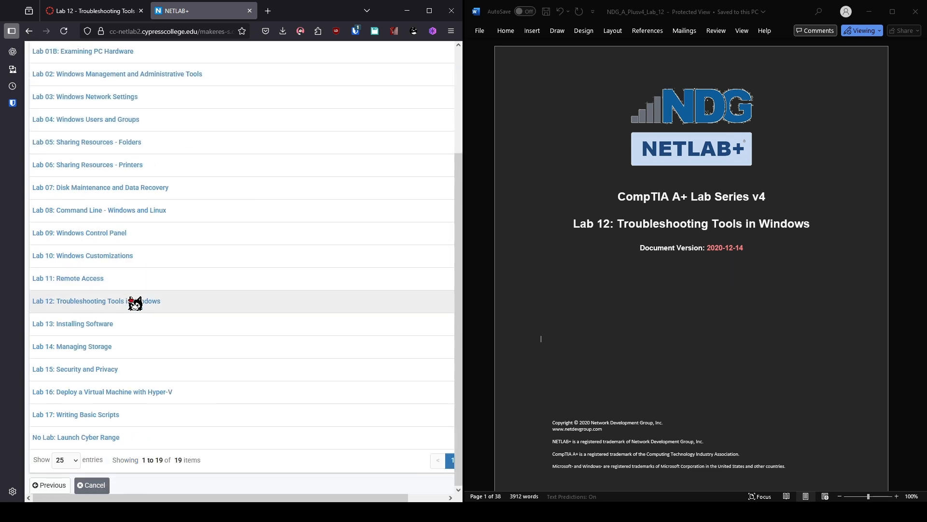
{"action": "left_click", "coordinate": [126, 302]}
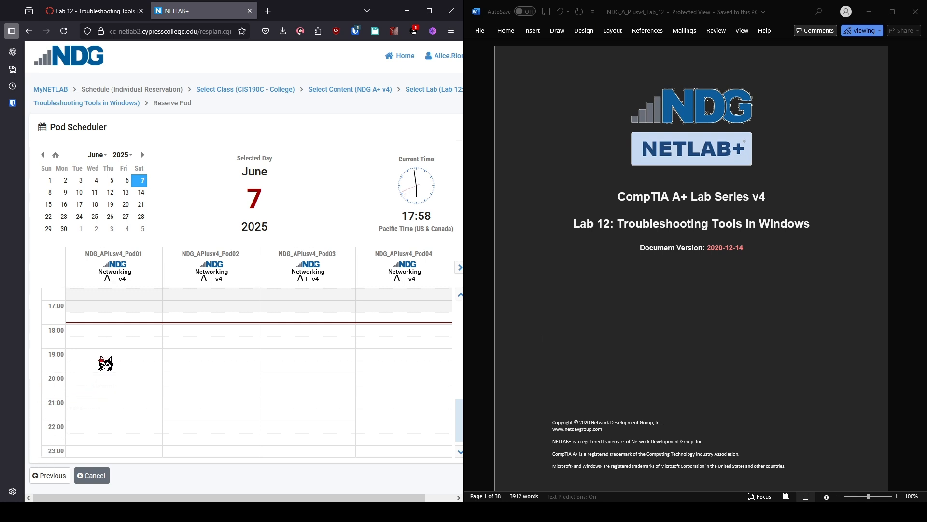
Step: Reserve Pod01 from its 18:00 slot with a 19:30 end time, then submit and confirm
{"action": "left_click", "coordinate": [108, 329]}
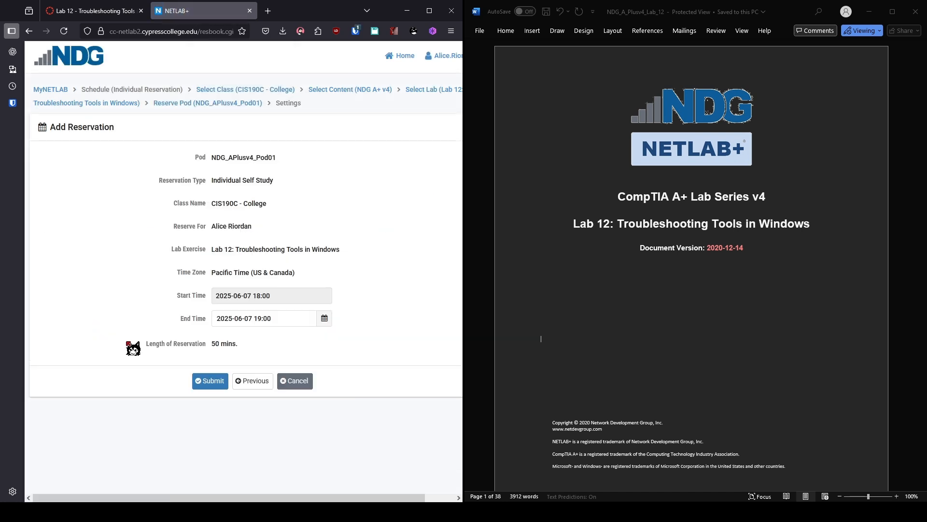
{"action": "left_click", "coordinate": [326, 317]}
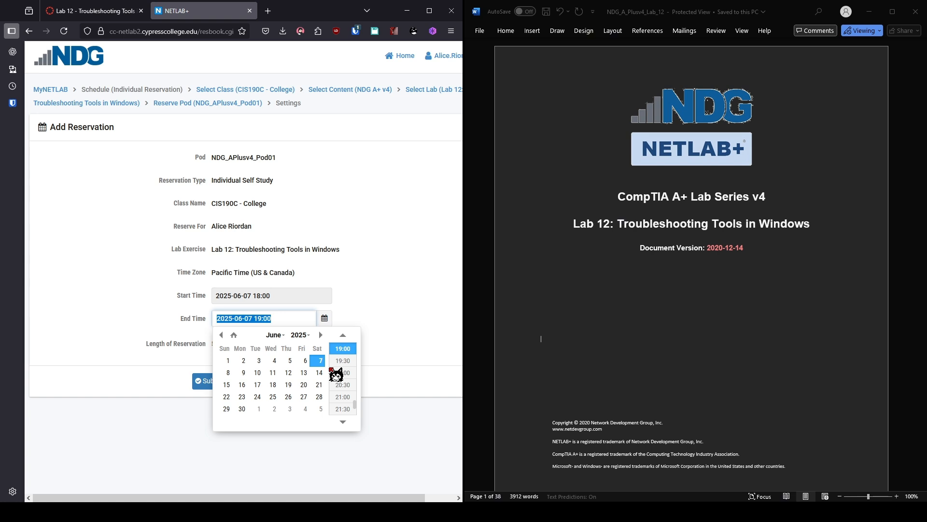
{"action": "left_click", "coordinate": [349, 361]}
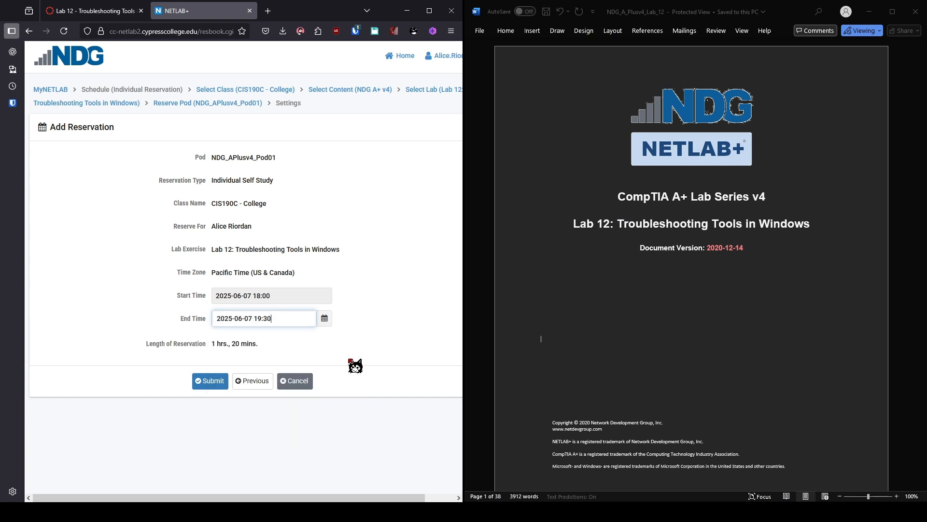
{"action": "left_click", "coordinate": [214, 382]}
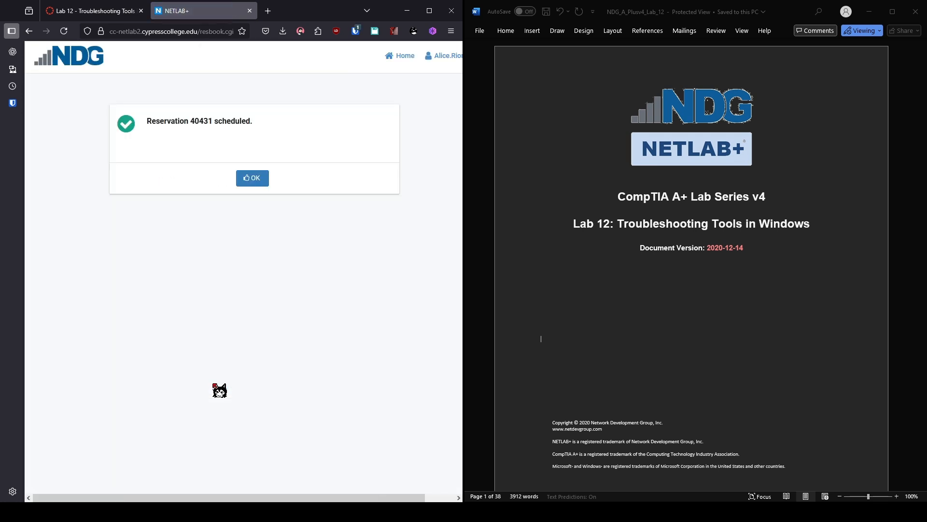
{"action": "left_click", "coordinate": [250, 180]}
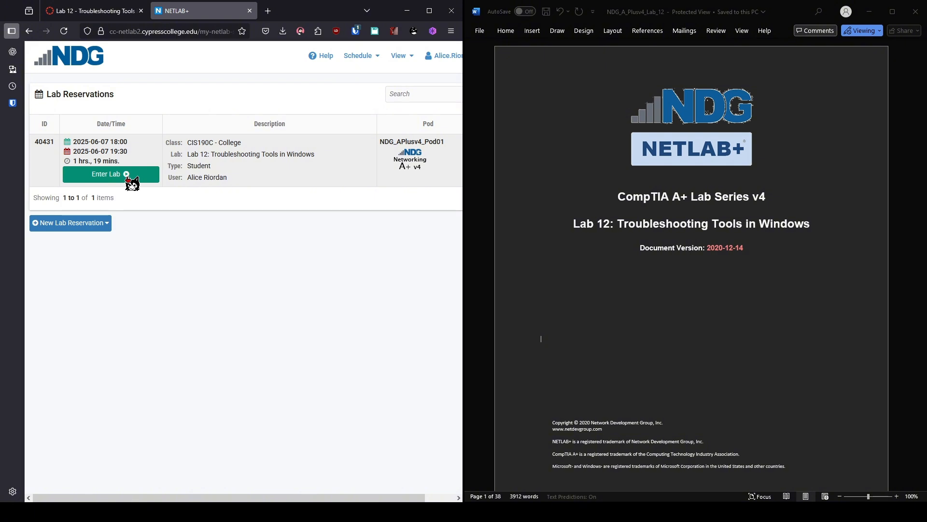
Step: Enter the Lab 12 reservation and scroll through the Win8.1, Win7 and Win10 topology
{"action": "left_click", "coordinate": [127, 178]}
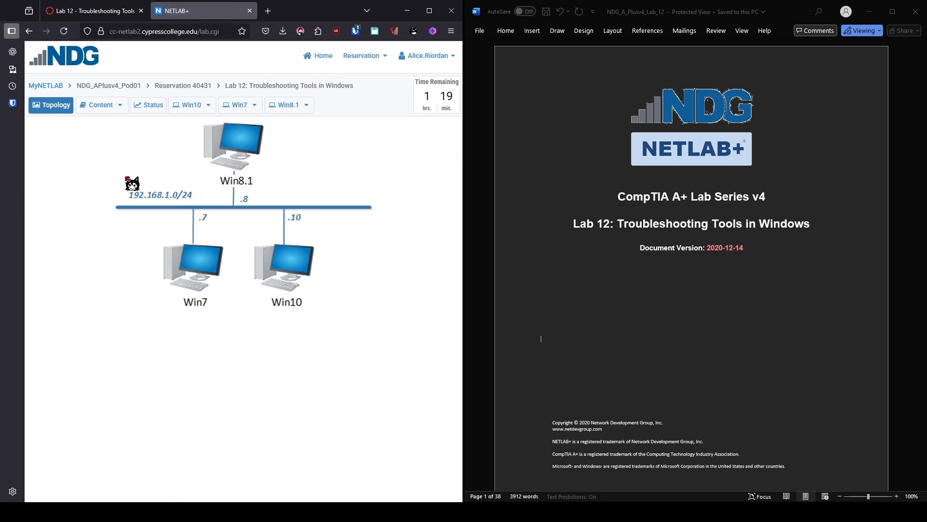
{"action": "scroll", "coordinate": [541, 339], "scroll_direction": "down", "scroll_amount": 10}
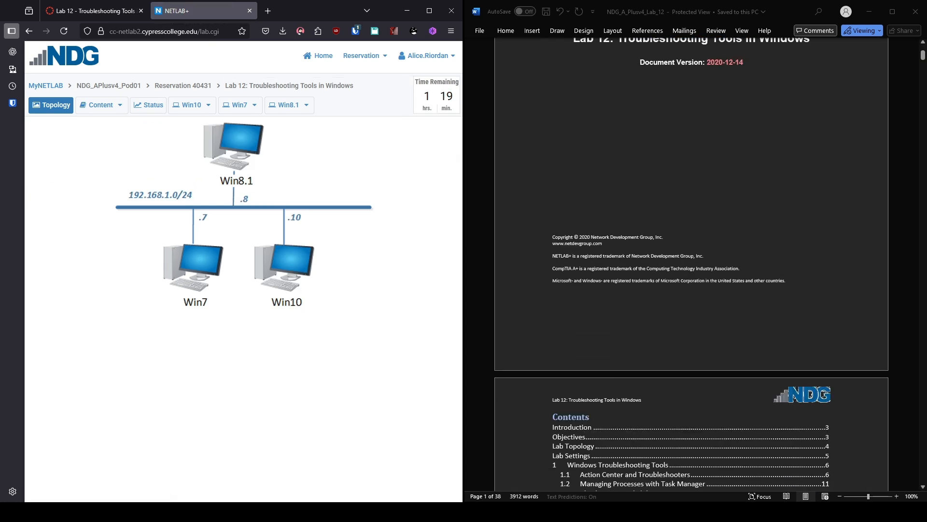
{"action": "scroll", "coordinate": [690, 266], "scroll_direction": "down", "scroll_amount": 10}
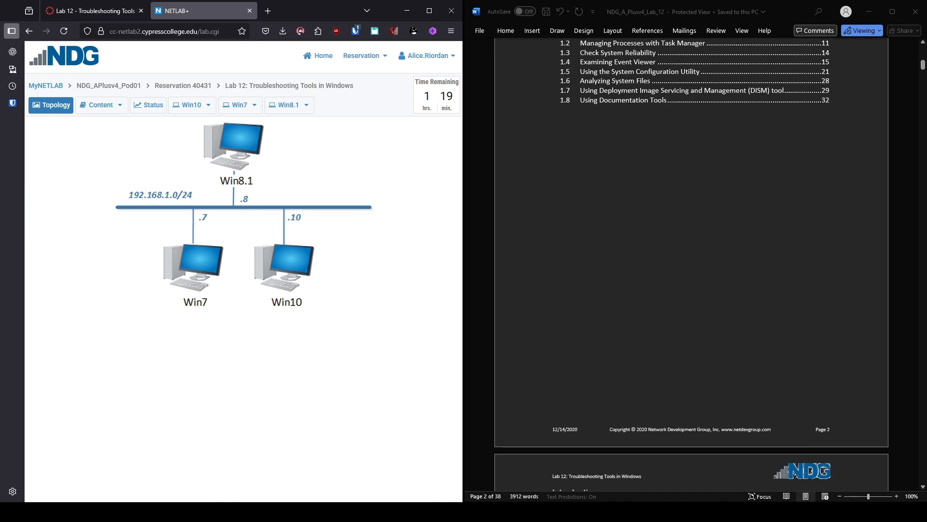
{"action": "scroll", "coordinate": [691, 266], "scroll_direction": "down", "scroll_amount": 4}
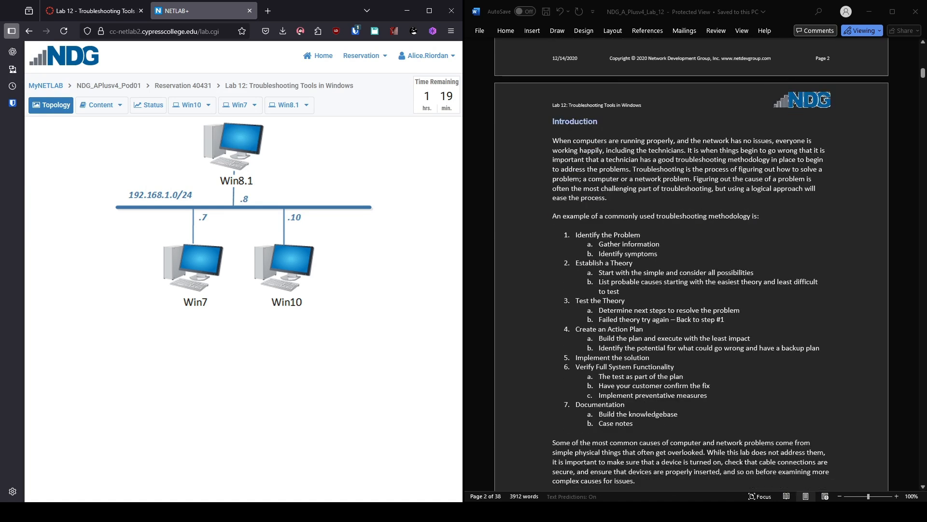
{"action": "scroll", "coordinate": [794, 102], "scroll_direction": "down", "scroll_amount": 2}
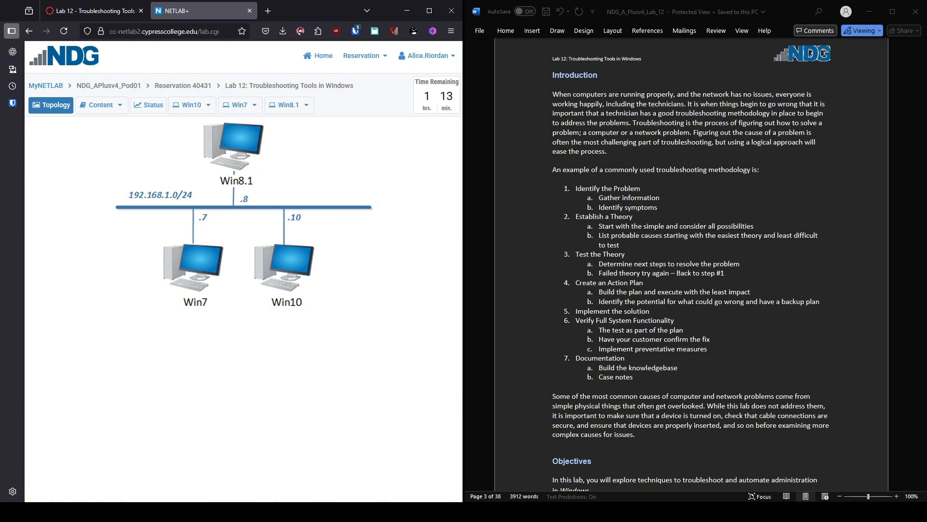
Step: Scroll the Word worksheet past Lab Topology and Lab Settings to section 1.1 Action Center and Troubleshooters
{"action": "scroll", "coordinate": [691, 264], "scroll_direction": "down", "scroll_amount": 8}
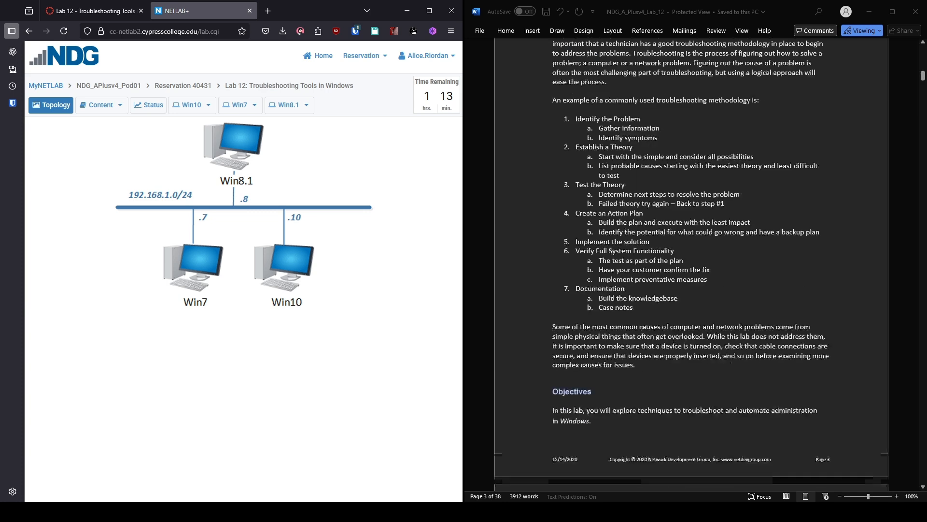
{"action": "scroll", "coordinate": [691, 265], "scroll_direction": "down", "scroll_amount": 10}
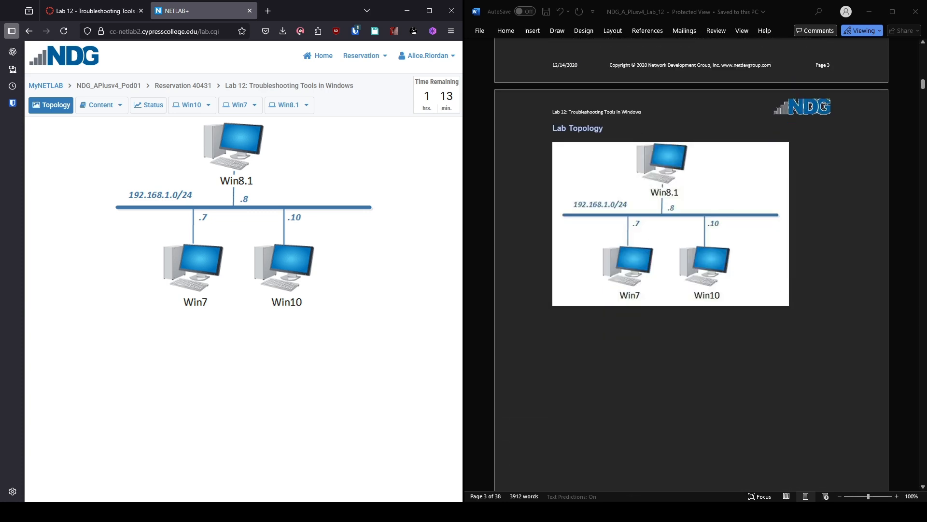
{"action": "scroll", "coordinate": [691, 265], "scroll_direction": "down", "scroll_amount": 5}
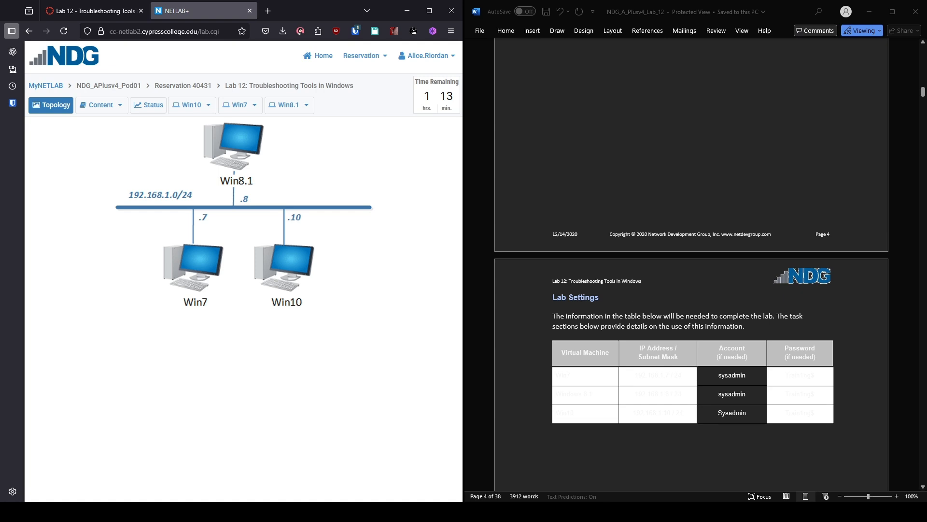
{"action": "scroll", "coordinate": [691, 264], "scroll_direction": "down", "scroll_amount": 2}
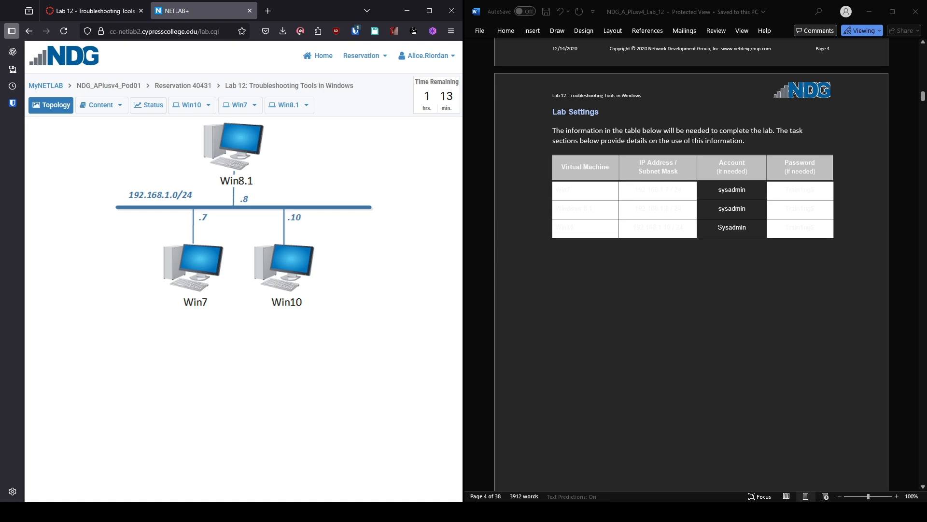
{"action": "scroll", "coordinate": [691, 264], "scroll_direction": "down", "scroll_amount": 4}
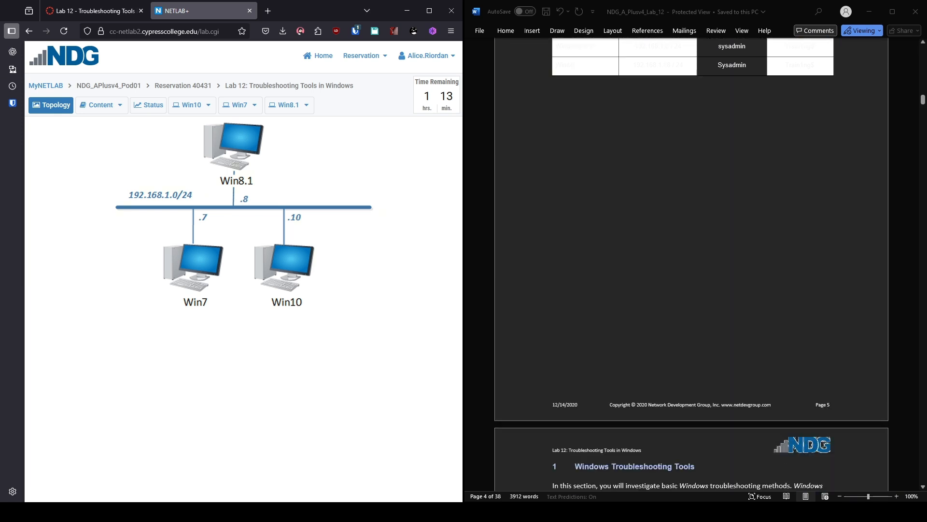
{"action": "scroll", "coordinate": [692, 264], "scroll_direction": "down", "scroll_amount": 4}
{"action": "scroll", "coordinate": [691, 264], "scroll_direction": "down", "scroll_amount": 6}
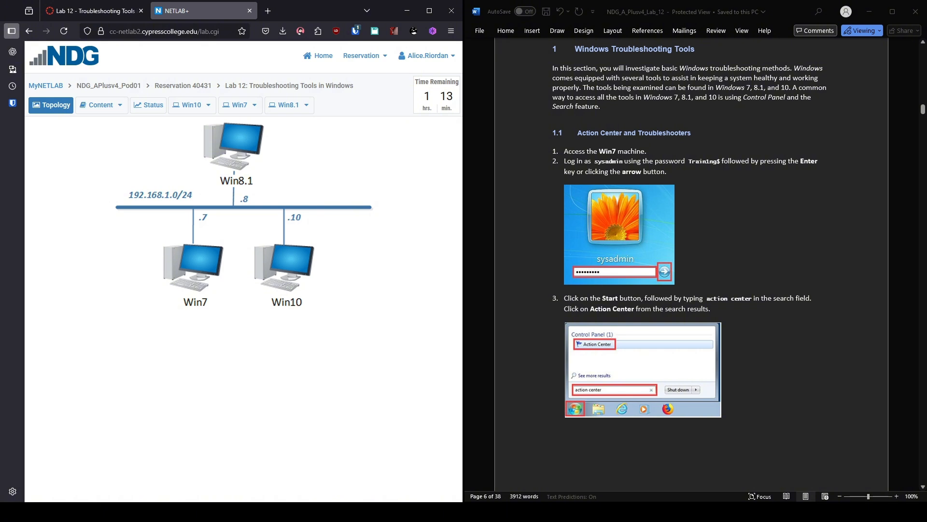
Step: Open the Win7 console and sign in as sysadmin with the lab password
{"action": "left_click", "coordinate": [191, 274]}
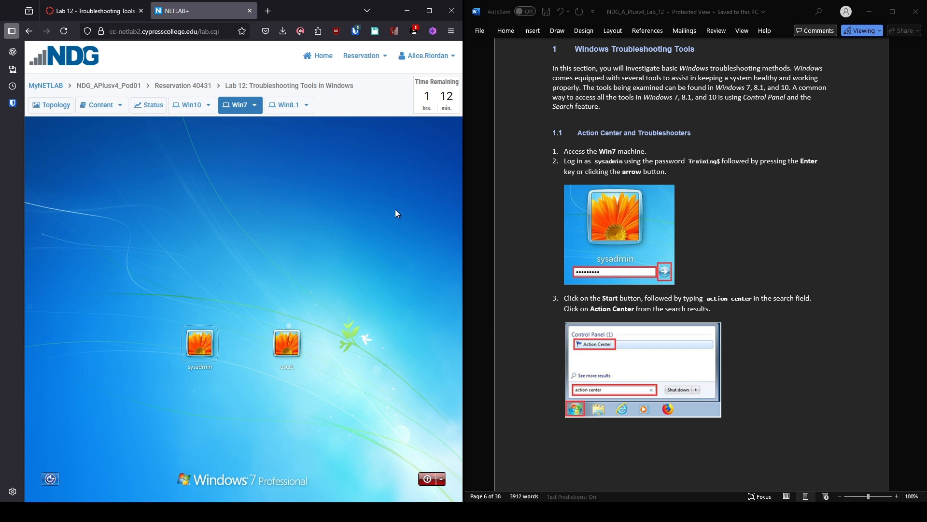
{"action": "left_click", "coordinate": [214, 344]}
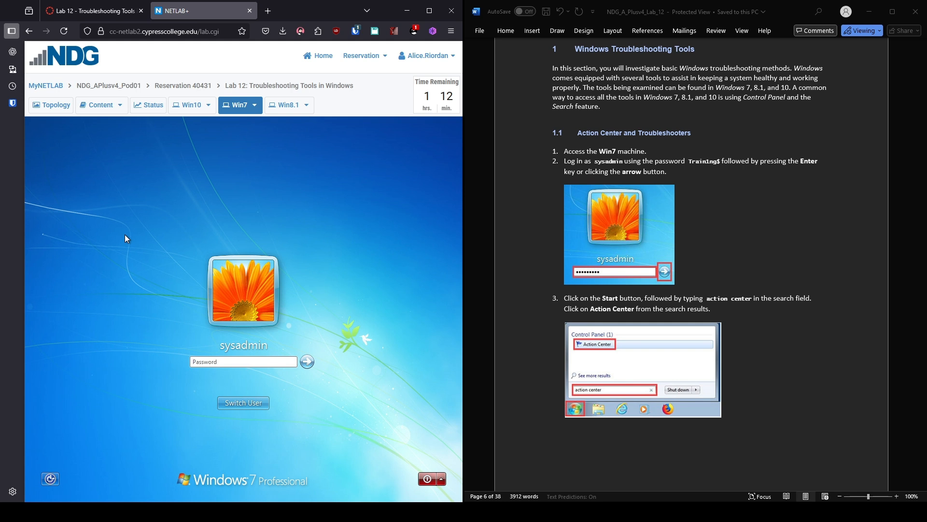
{"action": "type", "text": "Traini"}
{"action": "key", "text": "BackSpace"}
{"action": "key", "text": "BackSpace"}
{"action": "key", "text": "BackSpace"}
{"action": "key", "text": "BackSpace"}
{"action": "key", "text": "BackSpace"}
{"action": "type", "text": "Training$"}
{"action": "key", "text": "Return"}
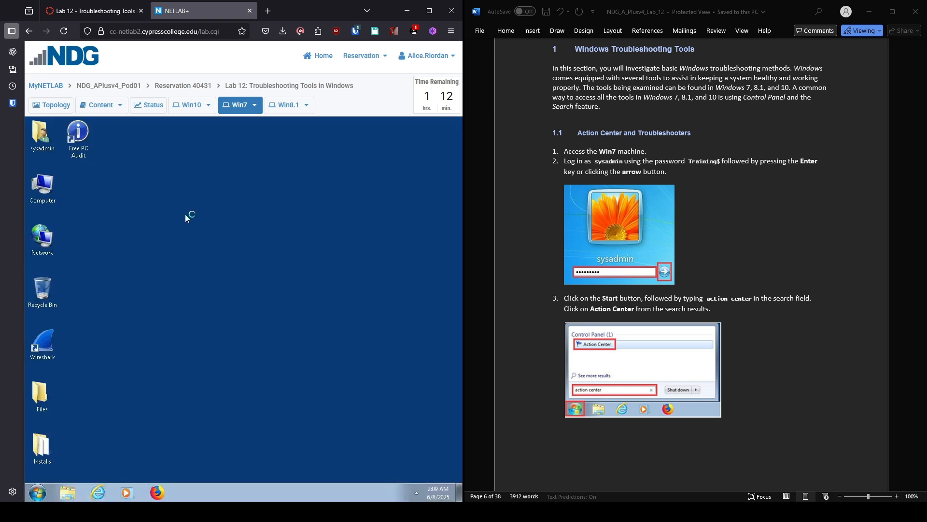
Step: Open Action Center on Win7 through a Start menu search and scroll down its page
{"action": "left_click", "coordinate": [33, 497]}
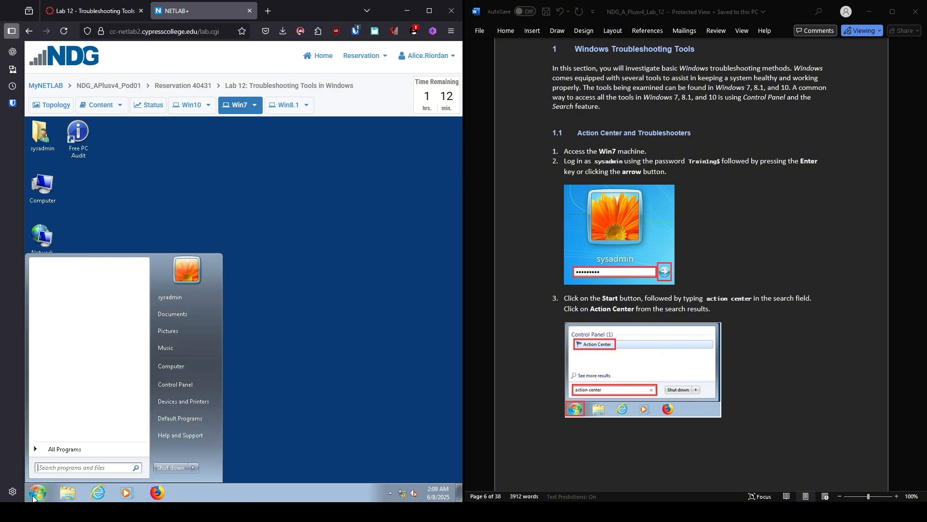
{"action": "type", "text": "Action Cen"}
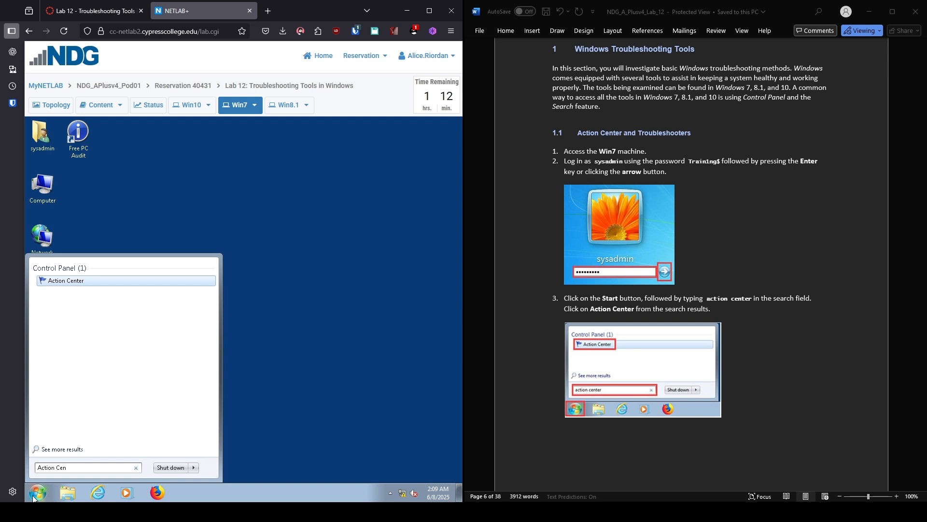
{"action": "key", "text": "Return"}
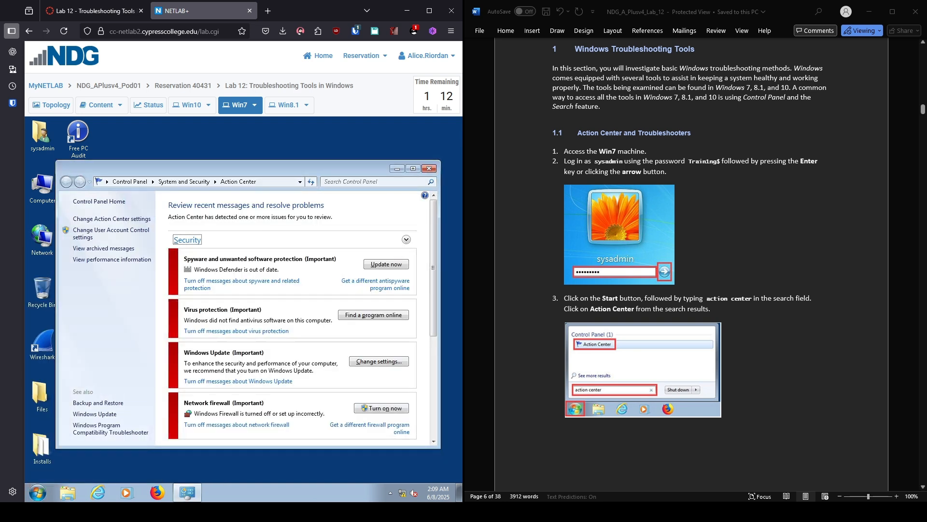
{"action": "scroll", "coordinate": [691, 265], "scroll_direction": "down", "scroll_amount": 3}
{"action": "scroll", "coordinate": [690, 266], "scroll_direction": "down", "scroll_amount": 6}
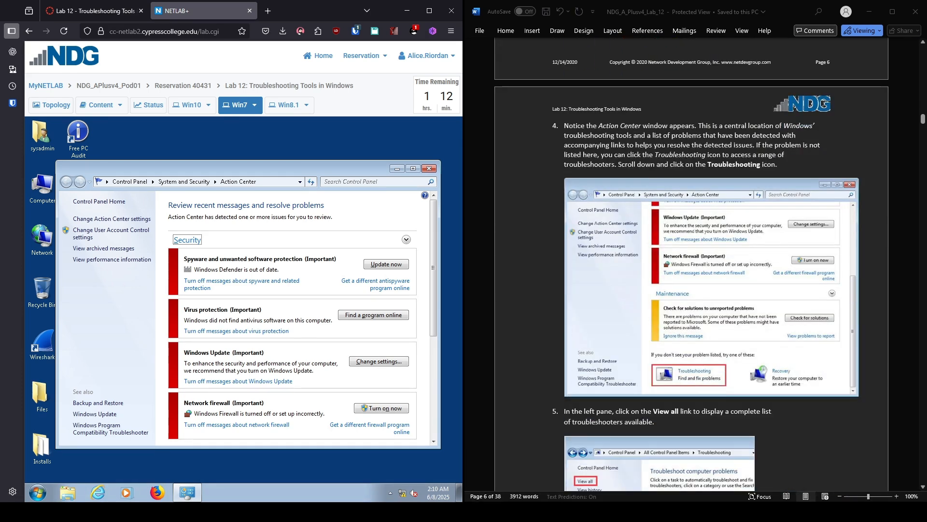
{"action": "scroll", "coordinate": [690, 265], "scroll_direction": "down", "scroll_amount": 3}
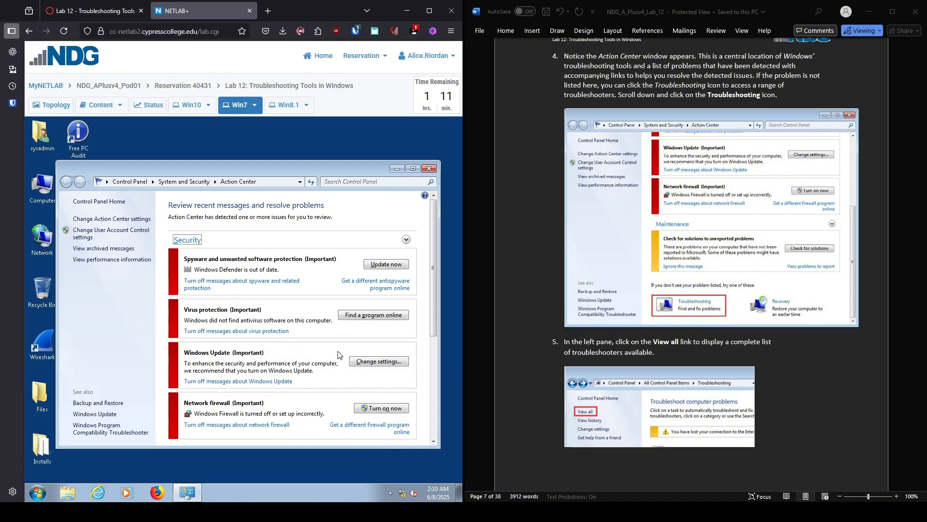
{"action": "scroll", "coordinate": [256, 321], "scroll_direction": "down", "scroll_amount": 5}
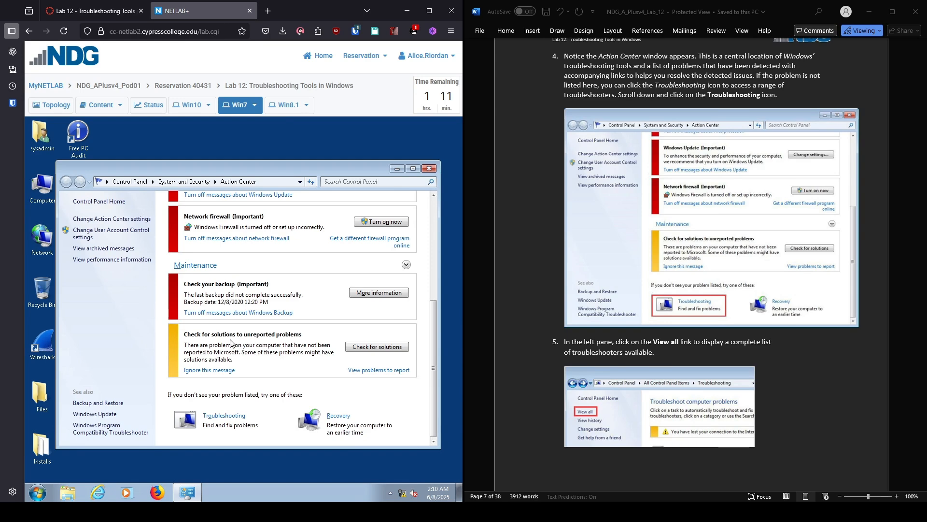
Step: Go to Troubleshooting and use View all to list every troubleshooter
{"action": "left_click", "coordinate": [221, 418]}
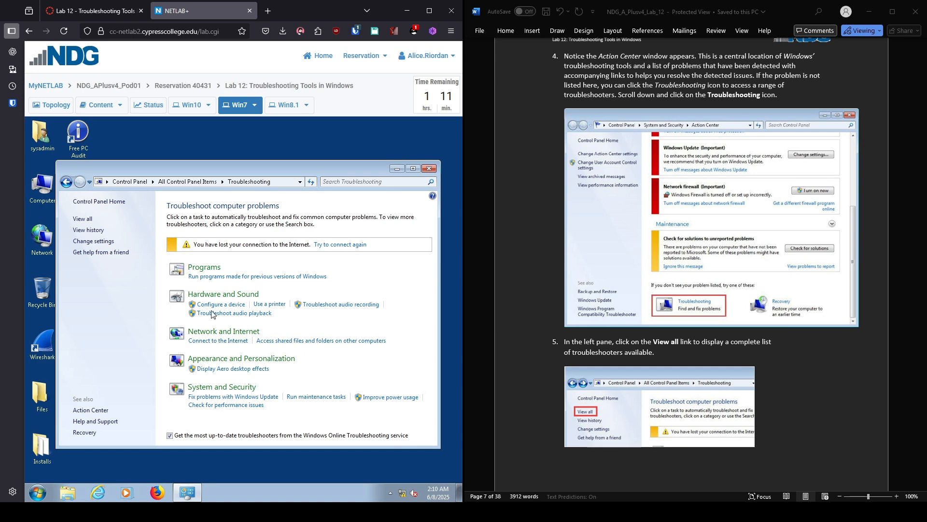
{"action": "left_click", "coordinate": [83, 219]}
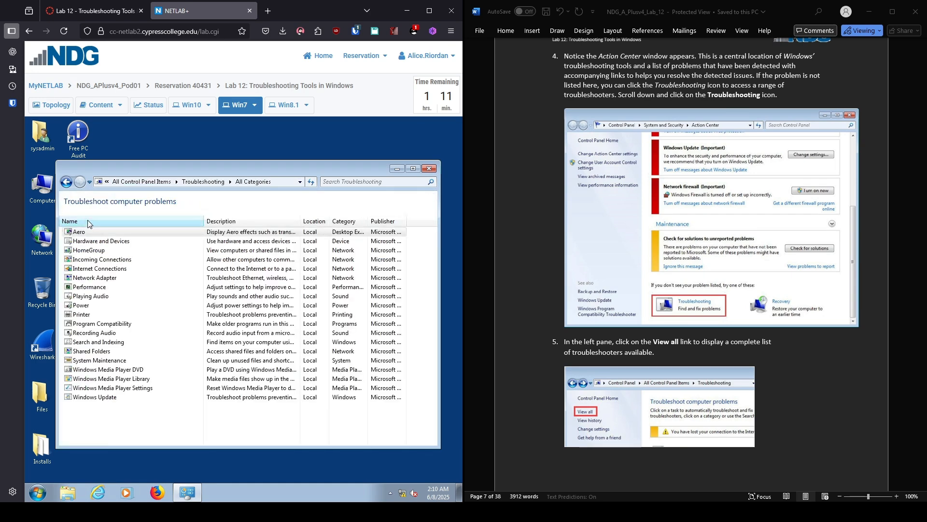
{"action": "scroll", "coordinate": [690, 265], "scroll_direction": "down", "scroll_amount": 5}
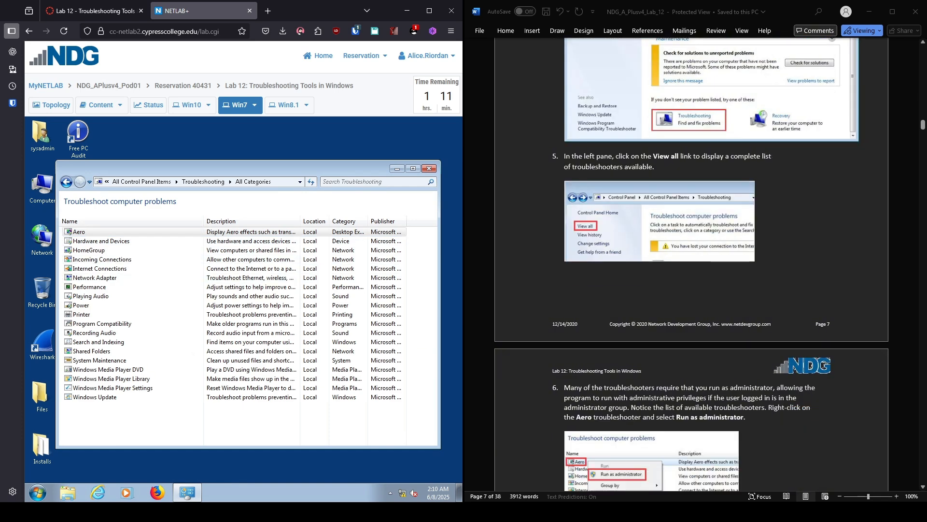
{"action": "scroll", "coordinate": [690, 265], "scroll_direction": "down", "scroll_amount": 8}
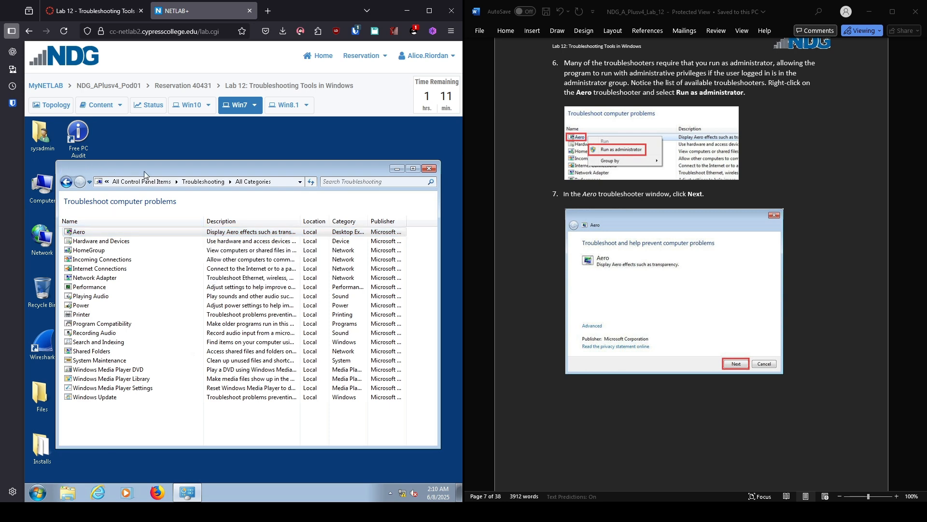
{"action": "mouse_move", "coordinate": [144, 171]}
{"action": "left_mouse_down"}
{"action": "mouse_move", "coordinate": [225, 166]}
{"action": "mouse_move", "coordinate": [89, 172]}
{"action": "mouse_move", "coordinate": [144, 171]}
{"action": "left_mouse_up"}
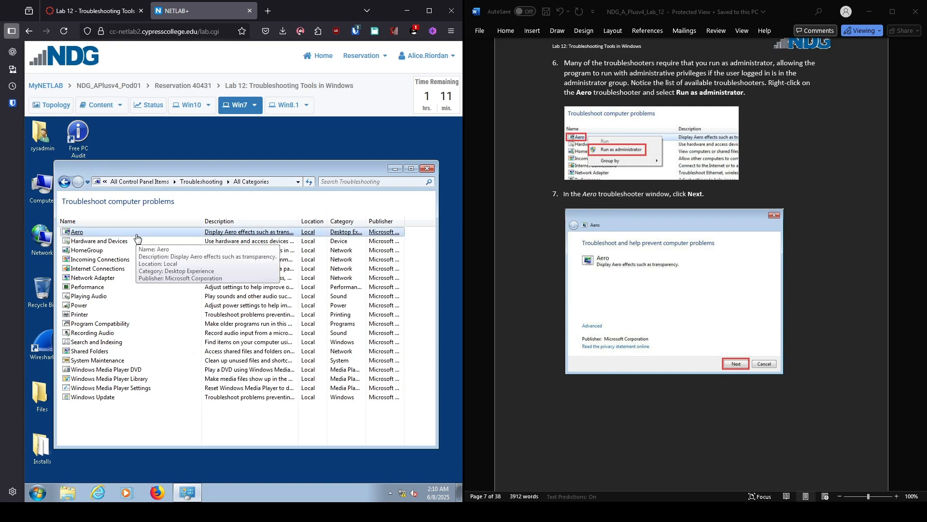
Step: Run the Aero troubleshooter as administrator and start detection until it recommends a WDDM video driver
{"action": "right_click", "coordinate": [95, 236]}
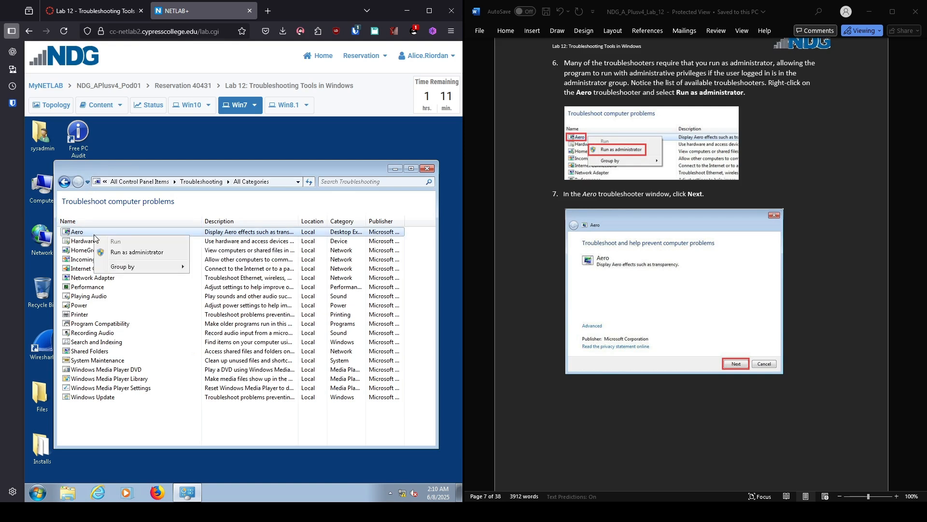
{"action": "left_click", "coordinate": [121, 252]}
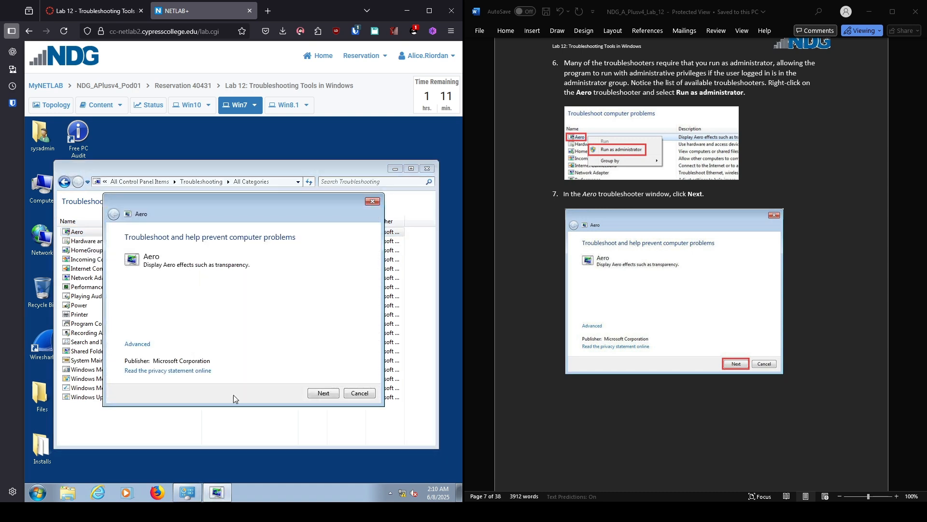
{"action": "left_click", "coordinate": [330, 394]}
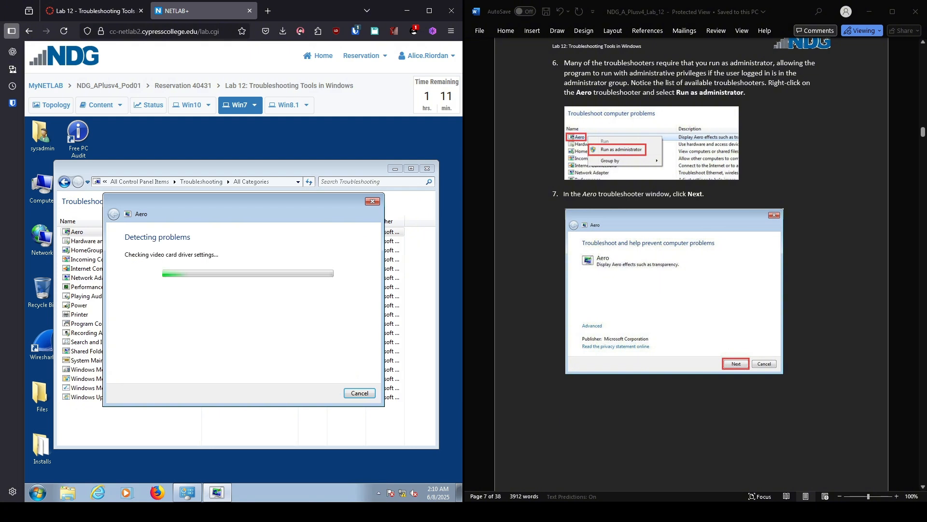
{"action": "scroll", "coordinate": [690, 266], "scroll_direction": "down", "scroll_amount": 2}
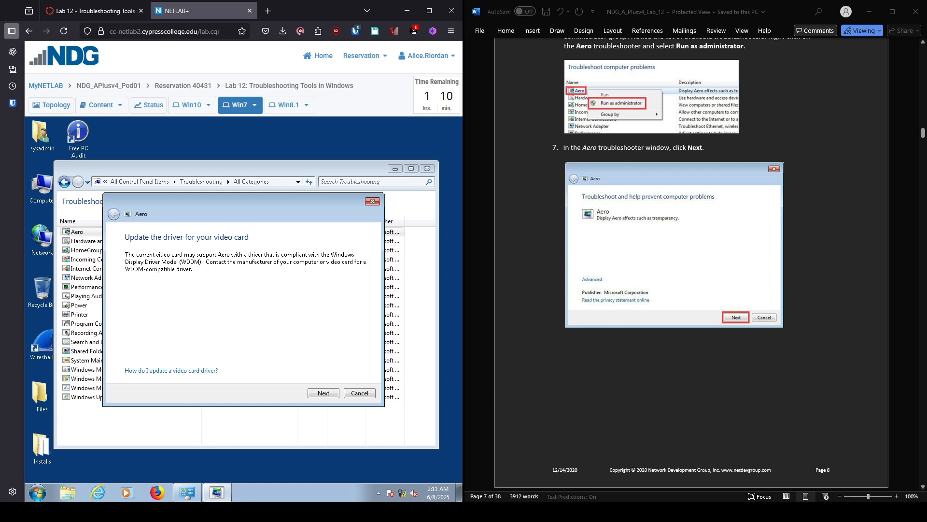
{"action": "scroll", "coordinate": [690, 266], "scroll_direction": "down", "scroll_amount": 15}
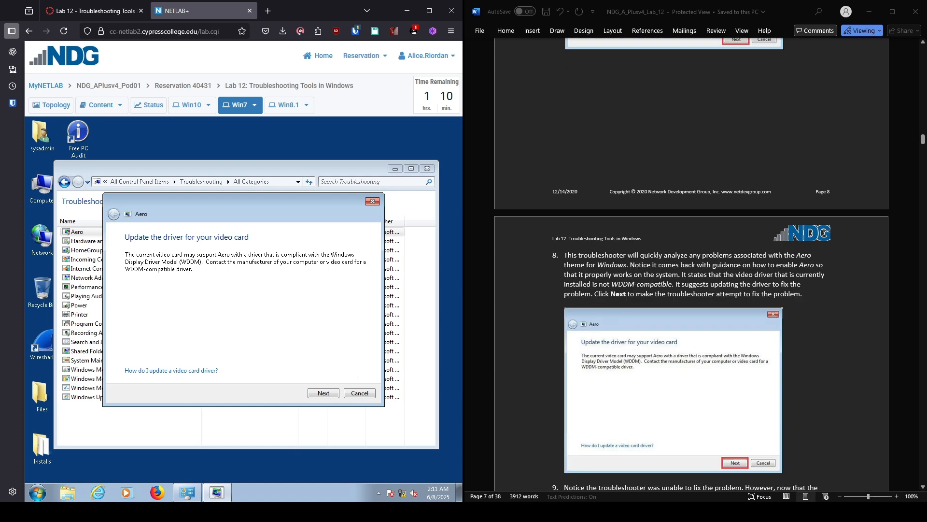
{"action": "scroll", "coordinate": [691, 266], "scroll_direction": "down", "scroll_amount": 3}
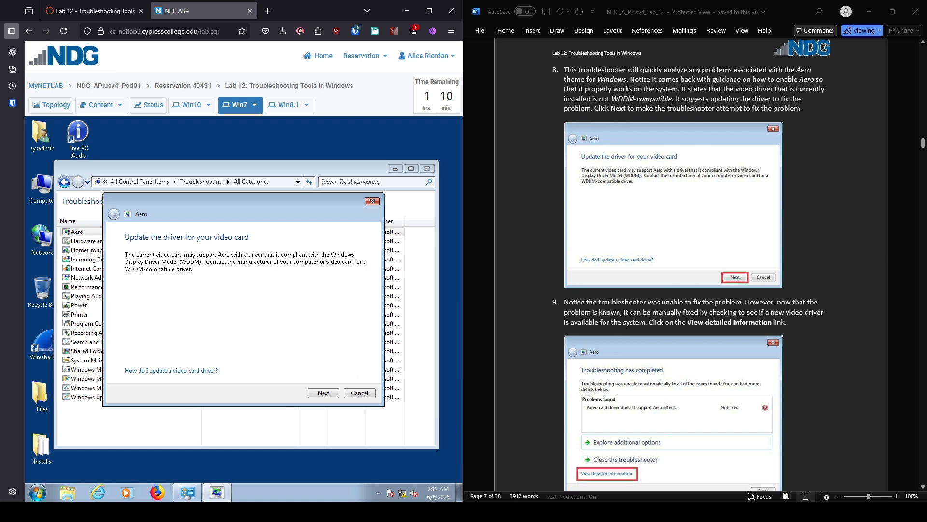
{"action": "scroll", "coordinate": [690, 266], "scroll_direction": "down", "scroll_amount": 3}
{"action": "scroll", "coordinate": [690, 266], "scroll_direction": "up", "scroll_amount": 3}
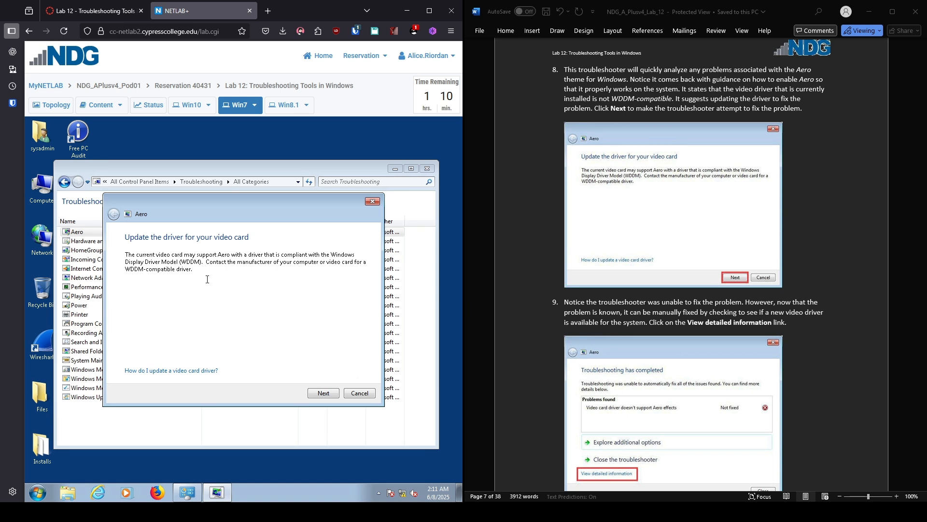
Step: Let the Aero troubleshooter attempt the fix and review its detailed report on the video driver
{"action": "left_click", "coordinate": [335, 394]}
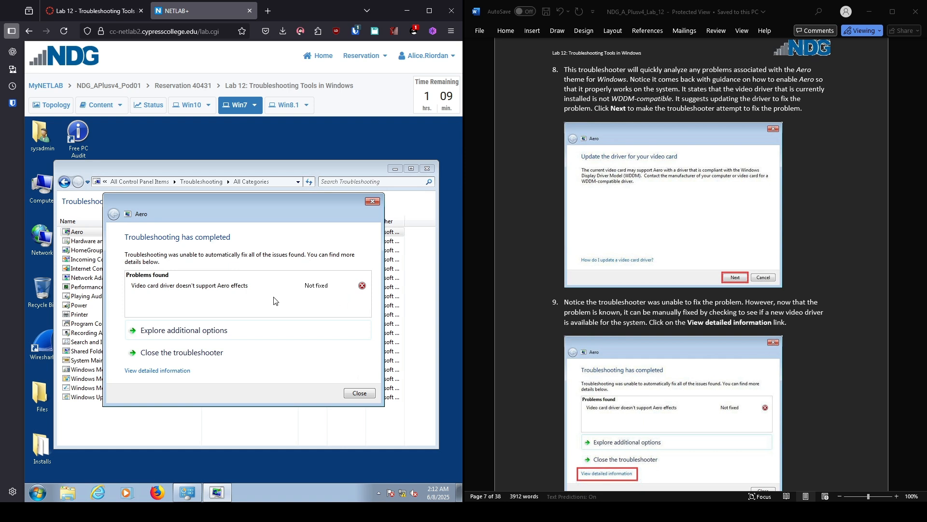
{"action": "left_click", "coordinate": [160, 371]}
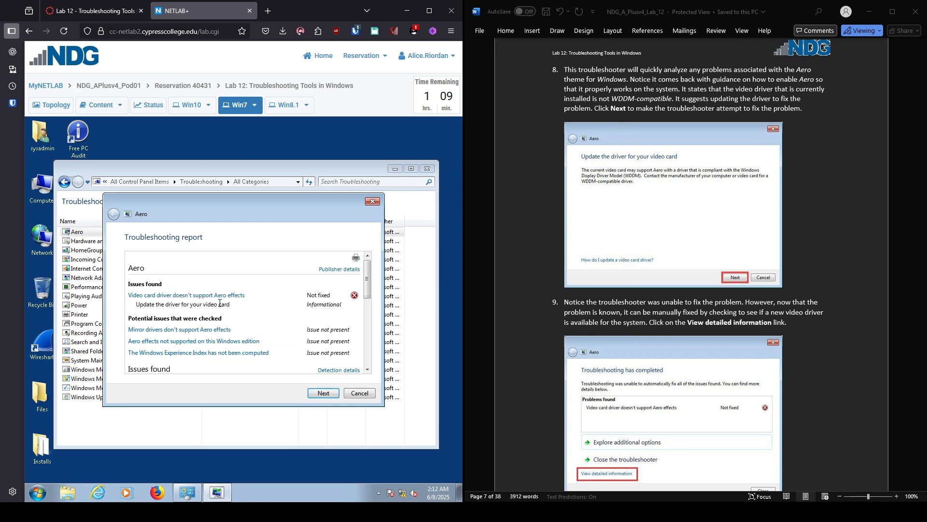
{"action": "mouse_move", "coordinate": [220, 300]}
{"action": "left_click_drag", "start_coordinate": [369, 272], "coordinate": [369, 337]}
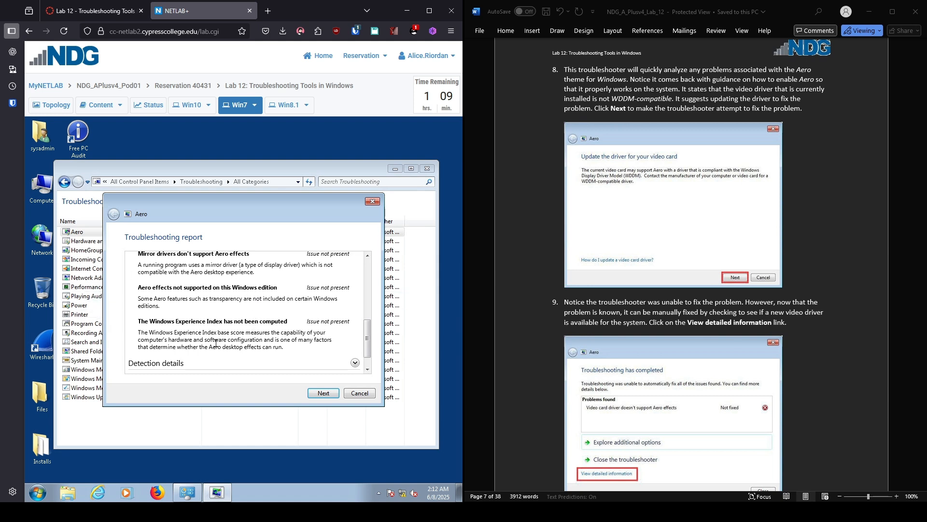
{"action": "left_click_drag", "start_coordinate": [369, 353], "coordinate": [370, 275]}
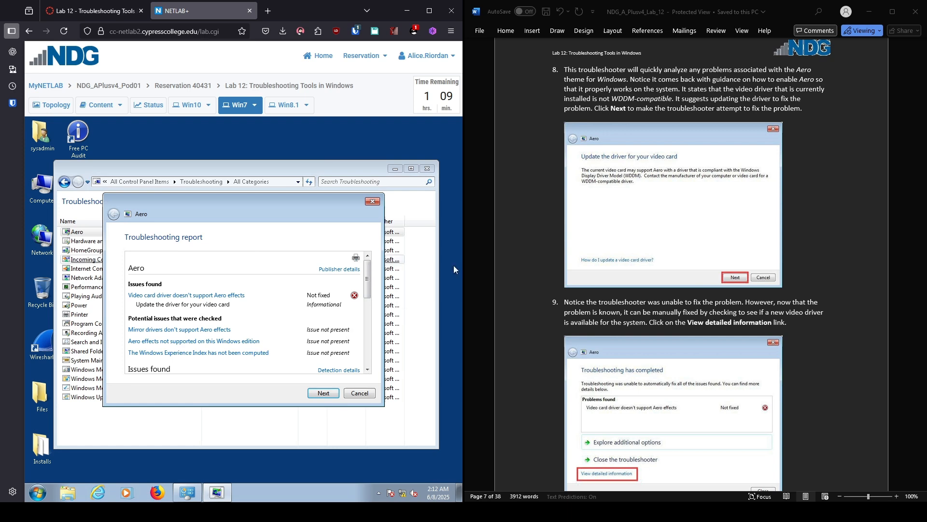
{"action": "scroll", "coordinate": [690, 265], "scroll_direction": "down", "scroll_amount": 4}
{"action": "scroll", "coordinate": [690, 266], "scroll_direction": "down", "scroll_amount": 3}
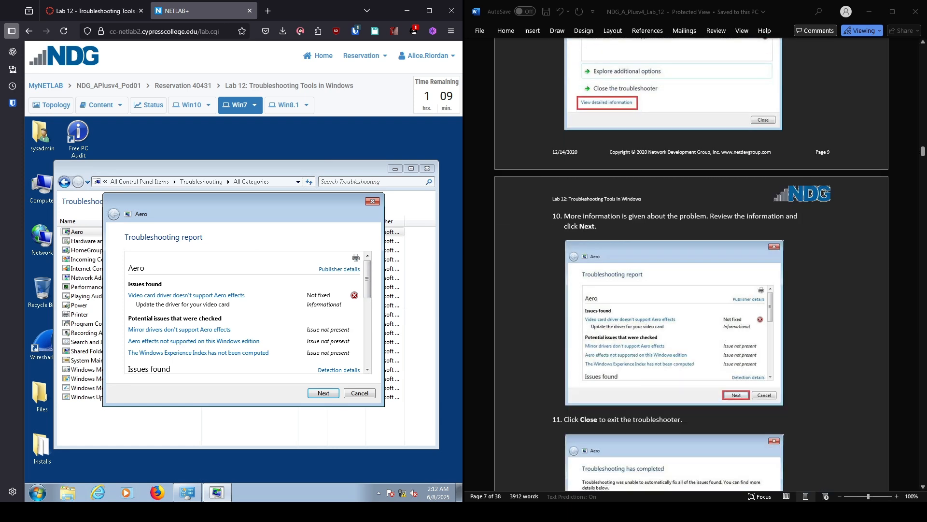
{"action": "scroll", "coordinate": [691, 265], "scroll_direction": "down", "scroll_amount": 3}
{"action": "scroll", "coordinate": [691, 266], "scroll_direction": "down", "scroll_amount": 3}
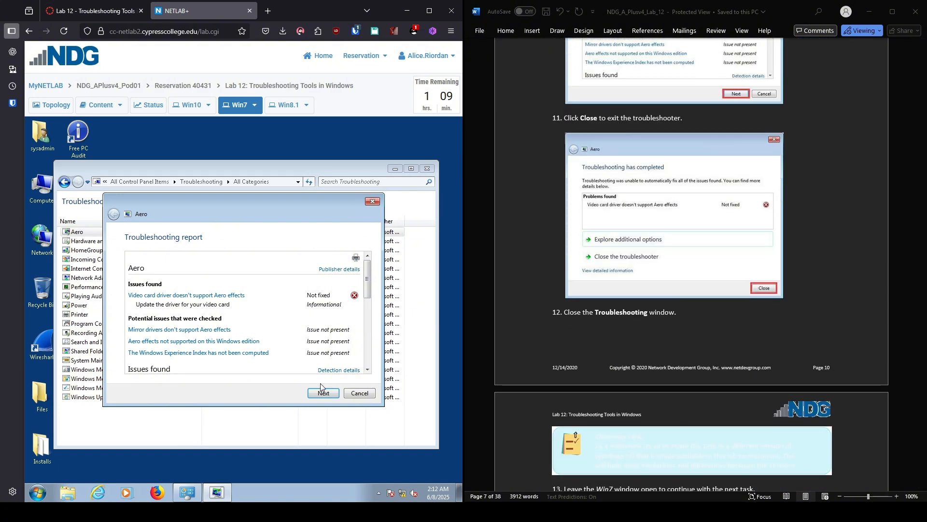
Step: Close the Aero troubleshooter and the Troubleshooting window, then scroll the worksheet to section 1.2
{"action": "left_click", "coordinate": [322, 395]}
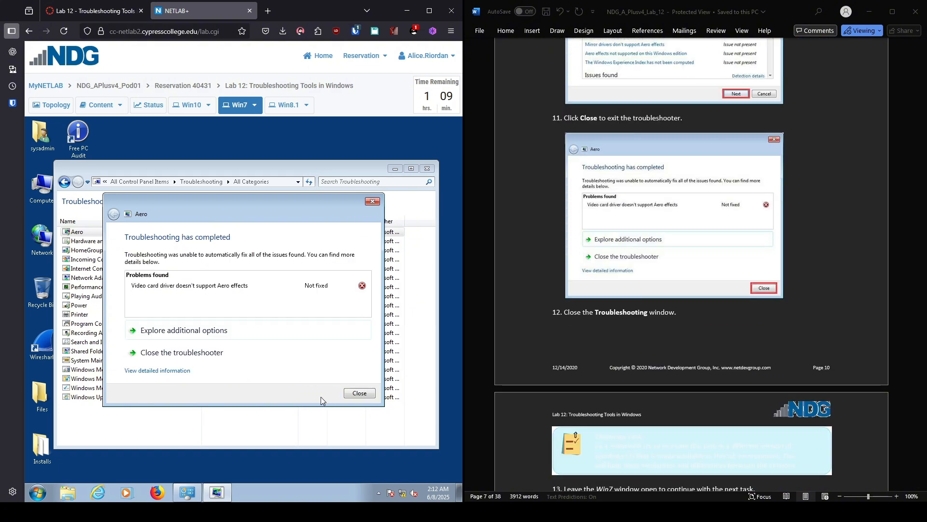
{"action": "left_click", "coordinate": [348, 396]}
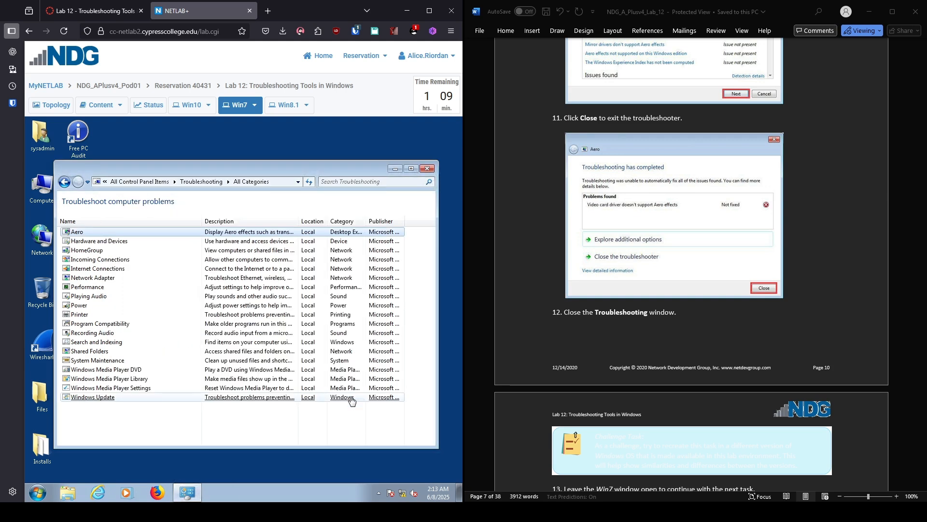
{"action": "left_click", "coordinate": [426, 169]}
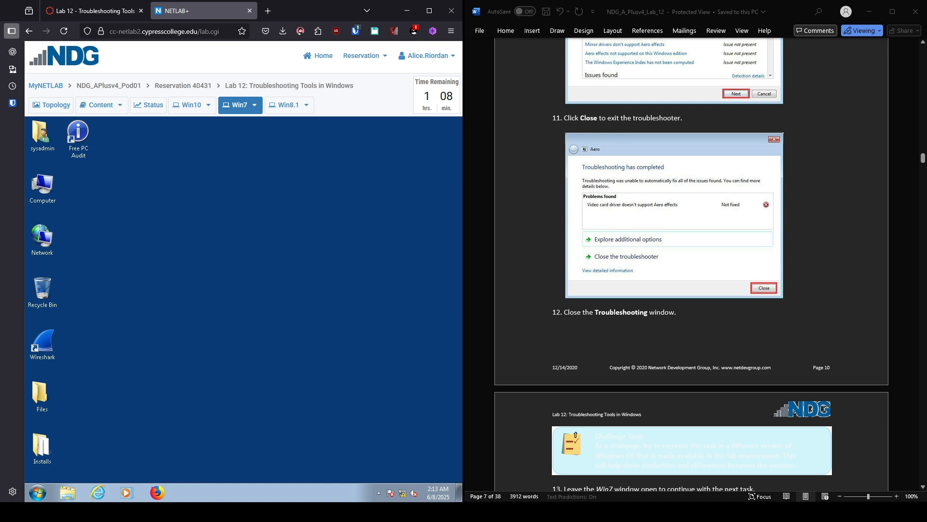
{"action": "scroll", "coordinate": [691, 266], "scroll_direction": "down", "scroll_amount": 7}
{"action": "scroll", "coordinate": [690, 266], "scroll_direction": "down", "scroll_amount": 2}
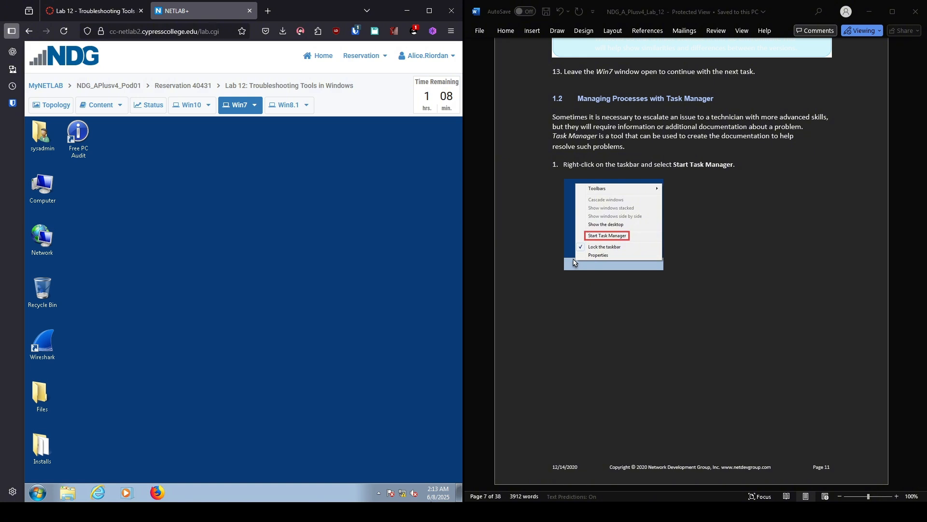
Step: Start Task Manager from the taskbar, check the Applications tab, then return to Processes
{"action": "right_click", "coordinate": [266, 491]}
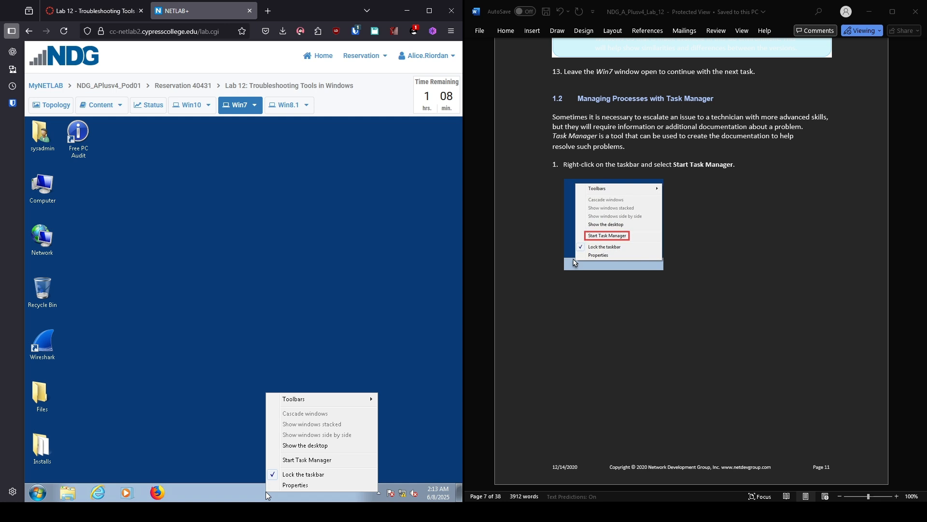
{"action": "left_click", "coordinate": [325, 460]}
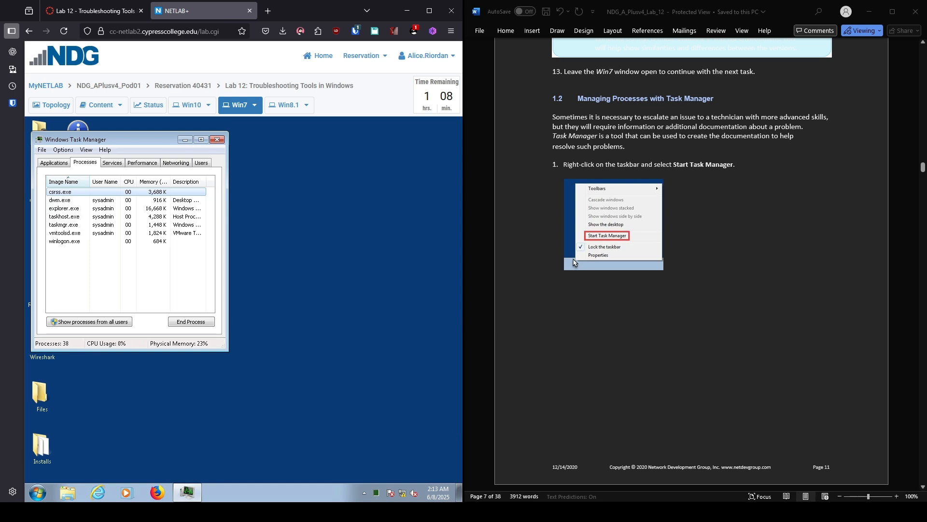
{"action": "scroll", "coordinate": [691, 266], "scroll_direction": "down", "scroll_amount": 8}
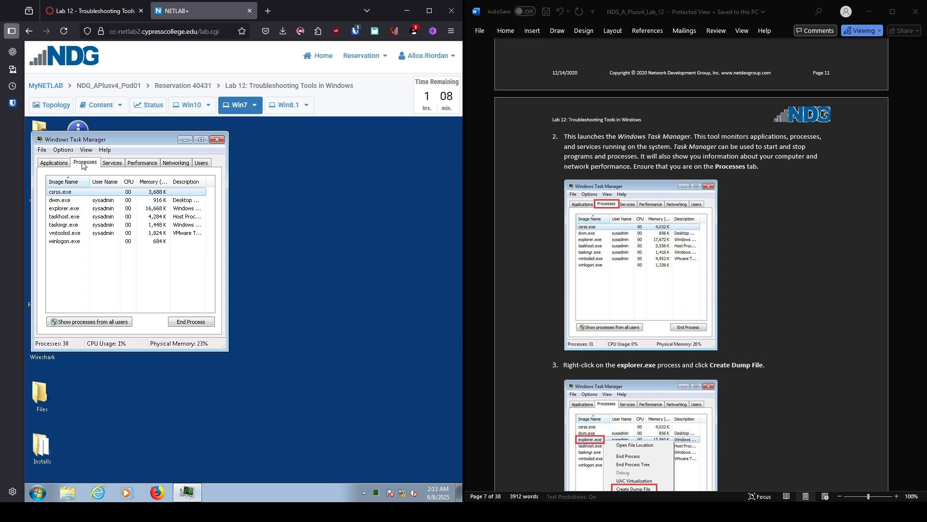
{"action": "left_click", "coordinate": [45, 164]}
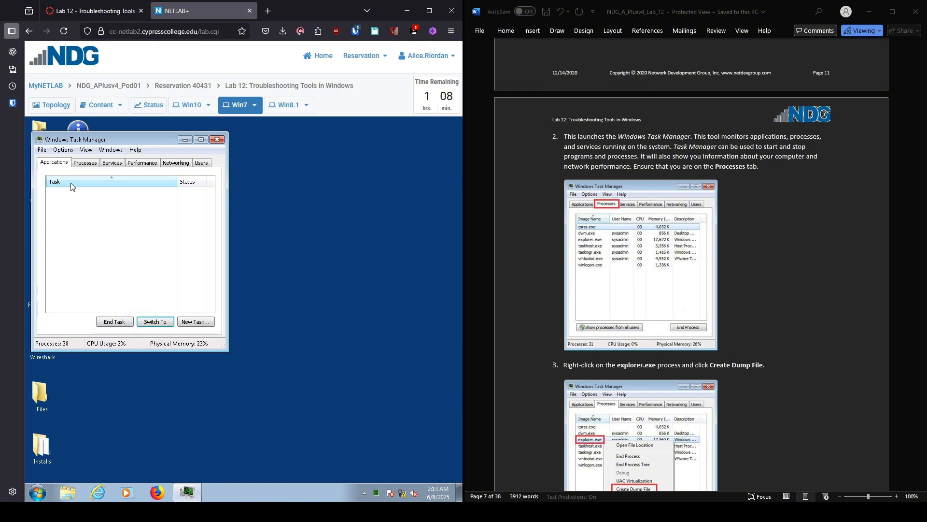
{"action": "left_click", "coordinate": [95, 165]}
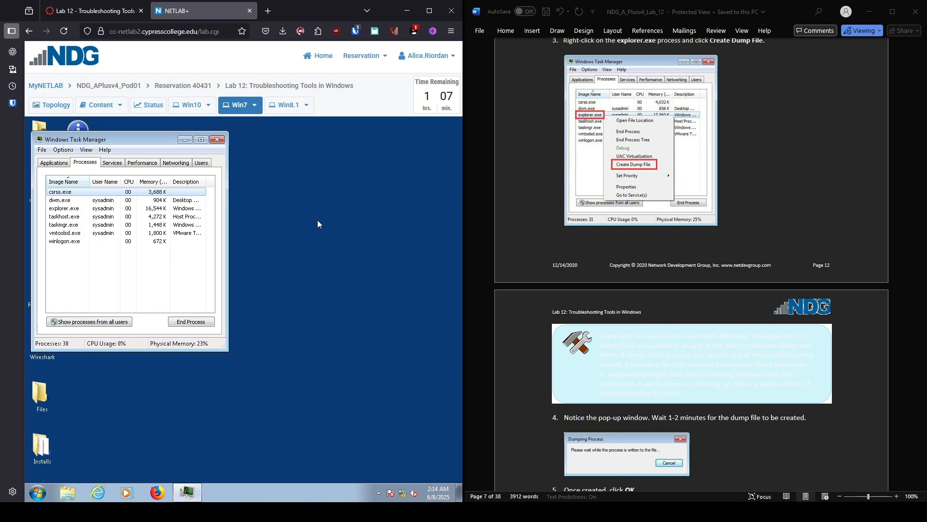
Step: Create a dump file of the explorer.exe process from Task Manager
{"action": "right_click", "coordinate": [75, 211]}
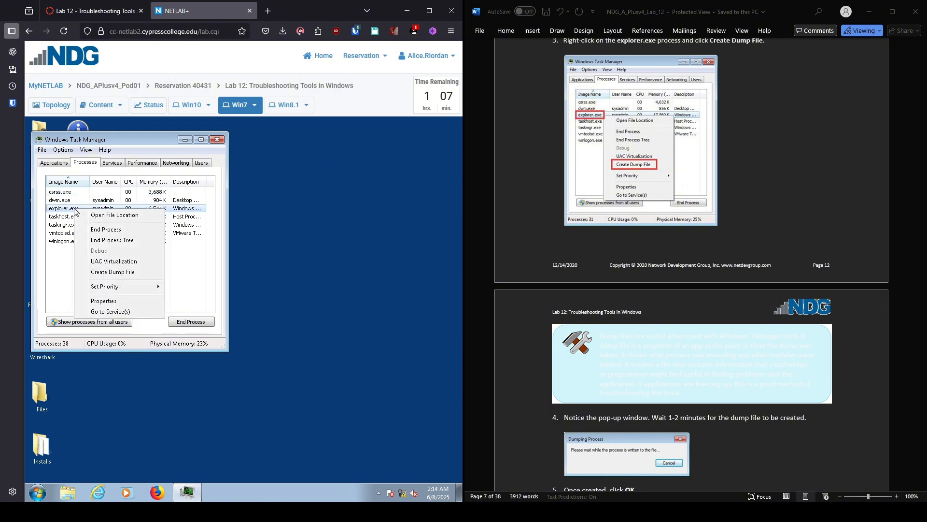
{"action": "left_click", "coordinate": [114, 273]}
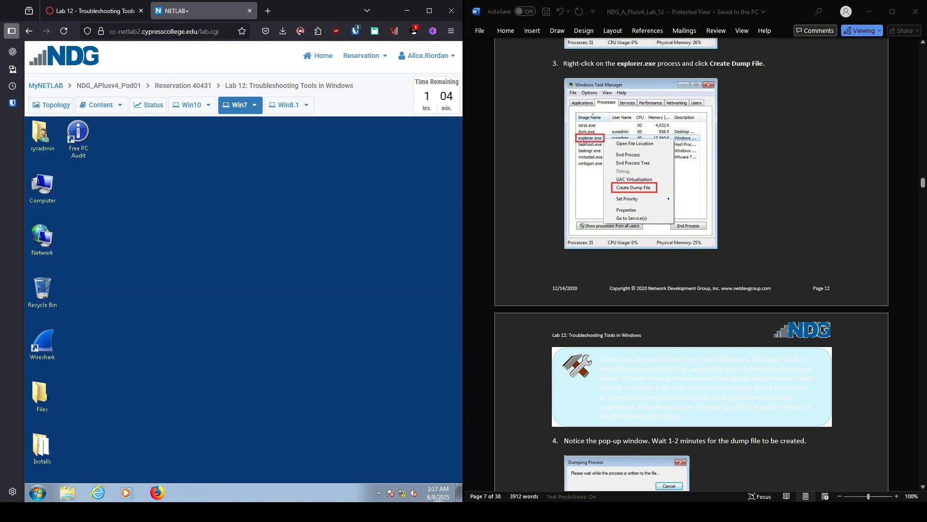
{"action": "scroll", "coordinate": [692, 265], "scroll_direction": "down", "scroll_amount": 6}
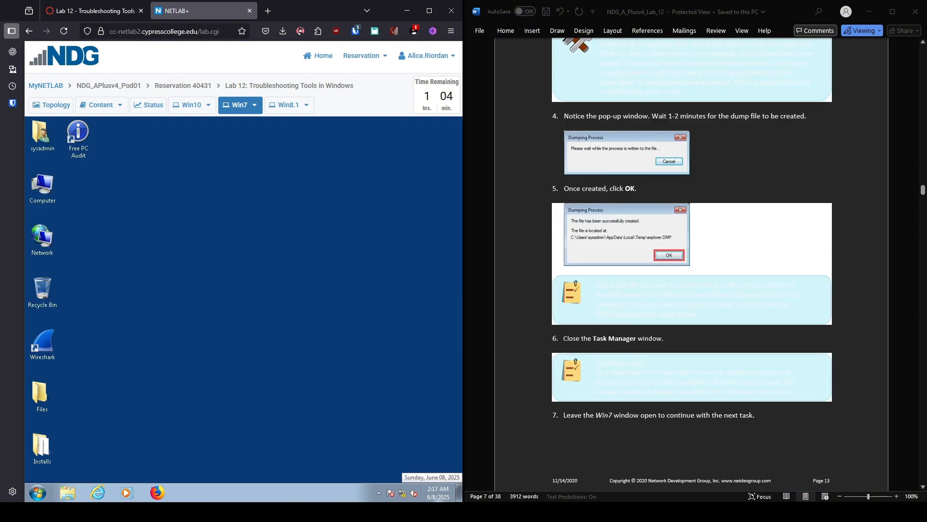
{"action": "scroll", "coordinate": [692, 266], "scroll_direction": "down", "scroll_amount": 8}
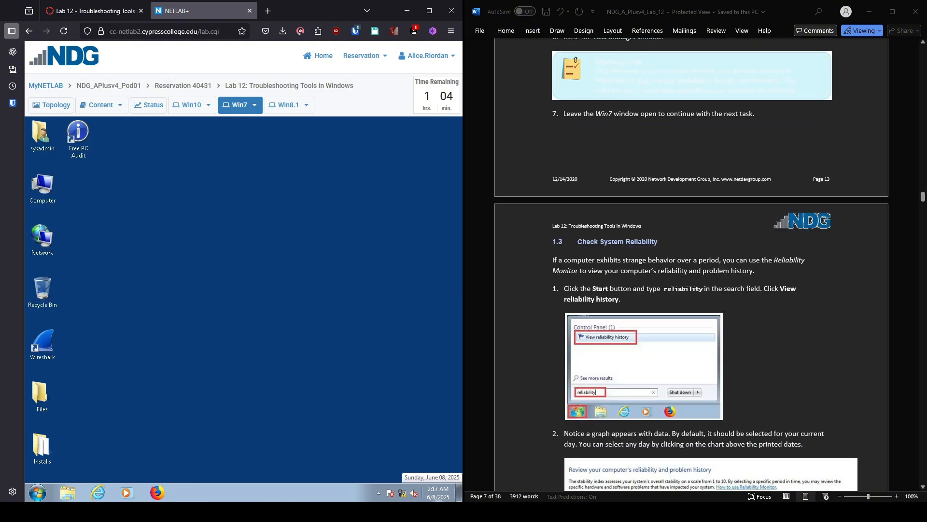
{"action": "scroll", "coordinate": [691, 266], "scroll_direction": "down", "scroll_amount": 1}
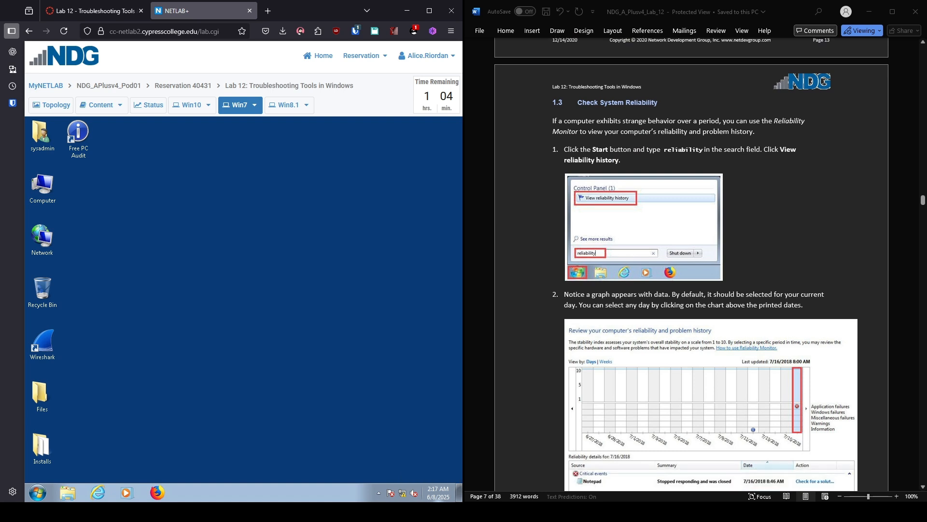
{"action": "left_click", "coordinate": [40, 495]}
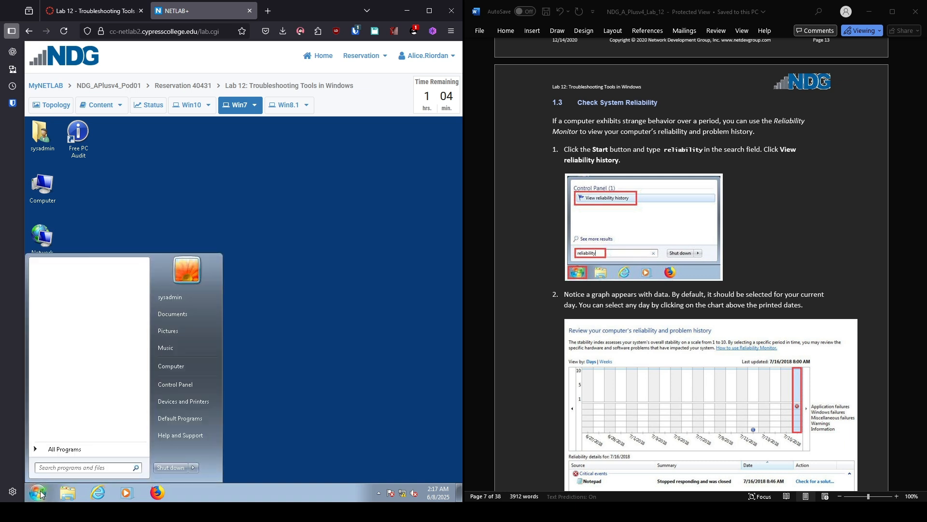
{"action": "type", "text": "reliability"}
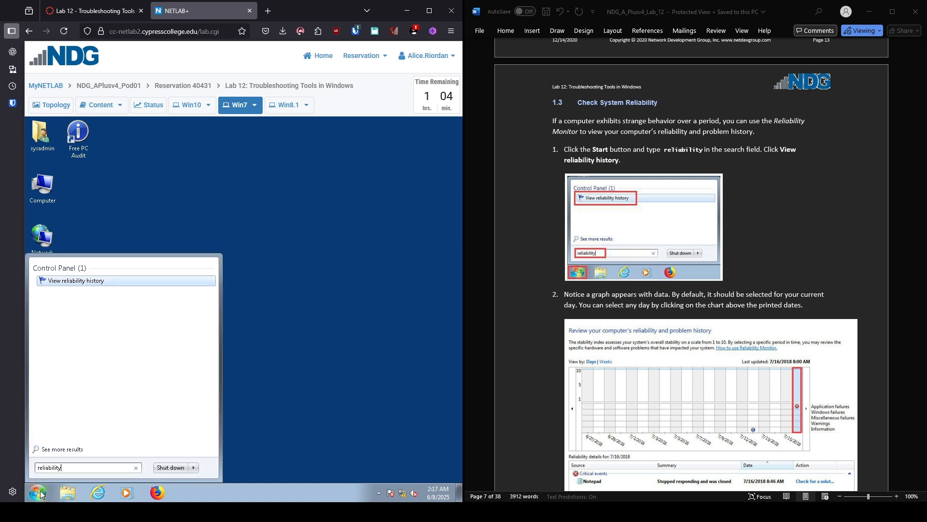
{"action": "key", "text": "Return"}
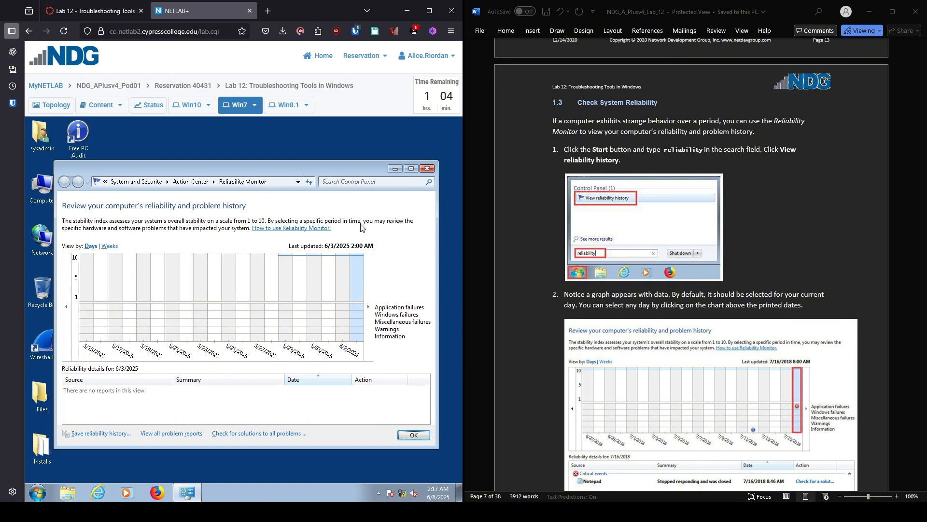
{"action": "scroll", "coordinate": [690, 265], "scroll_direction": "down", "scroll_amount": 3}
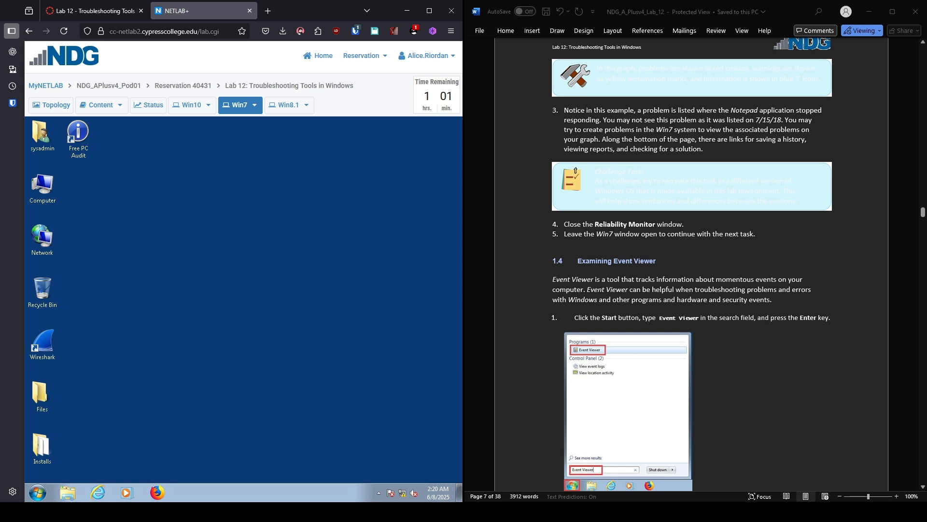
Step: Launch Event Viewer by searching 'event viewer' from the Start menu
{"action": "scroll", "coordinate": [691, 264], "scroll_direction": "down", "scroll_amount": 3}
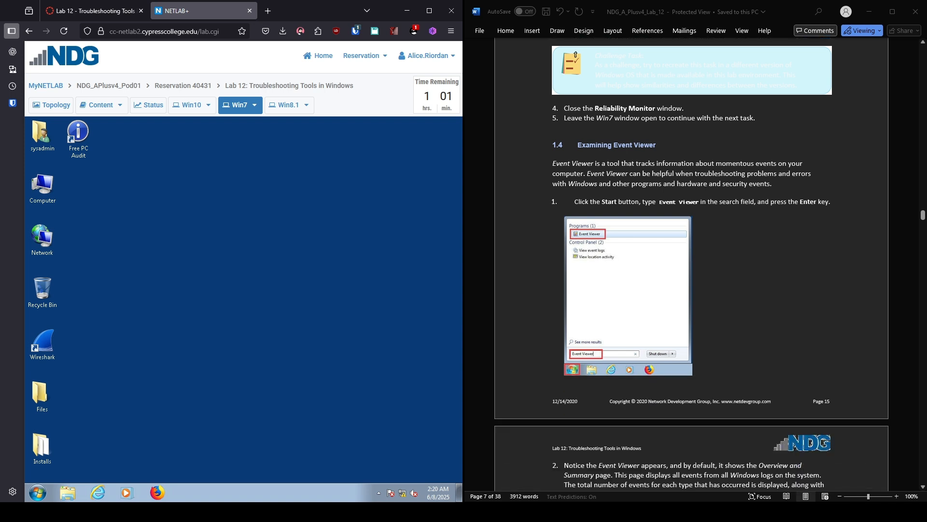
{"action": "left_click", "coordinate": [40, 495]}
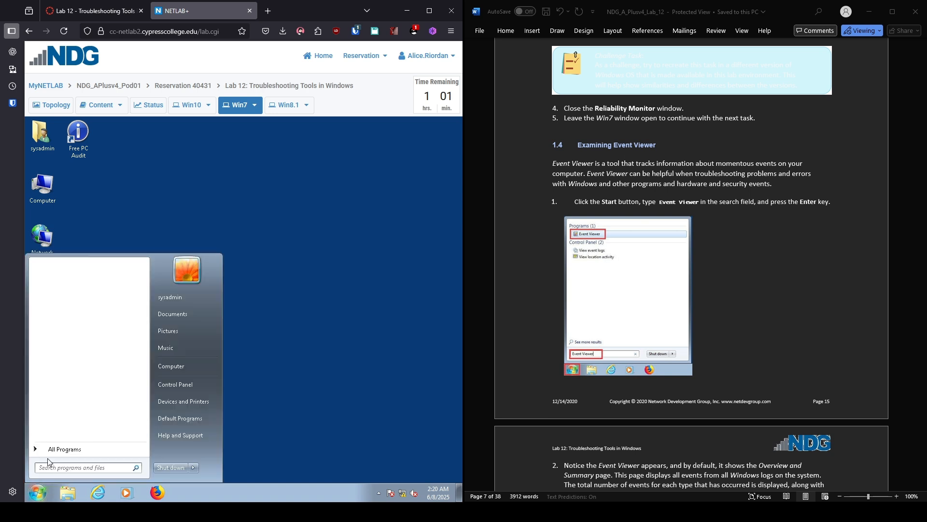
{"action": "type", "text": "event viewer"}
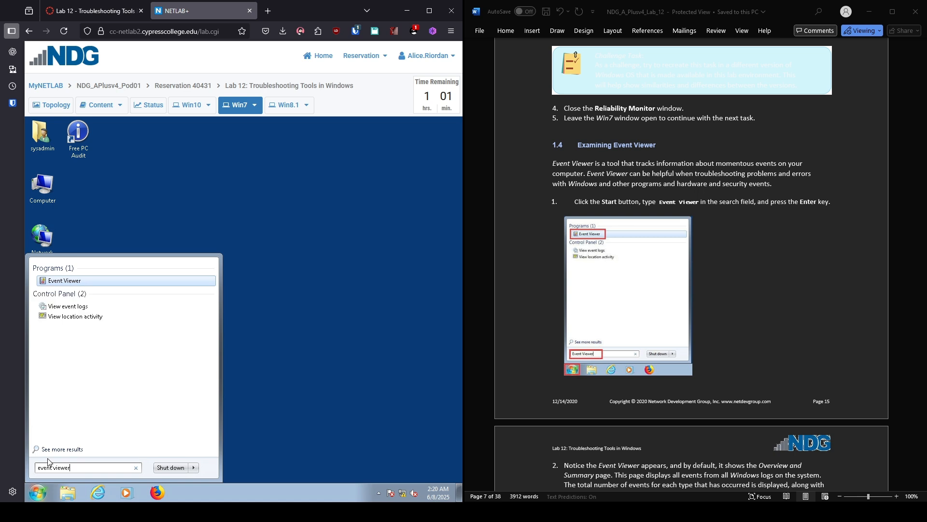
{"action": "key", "text": "Return"}
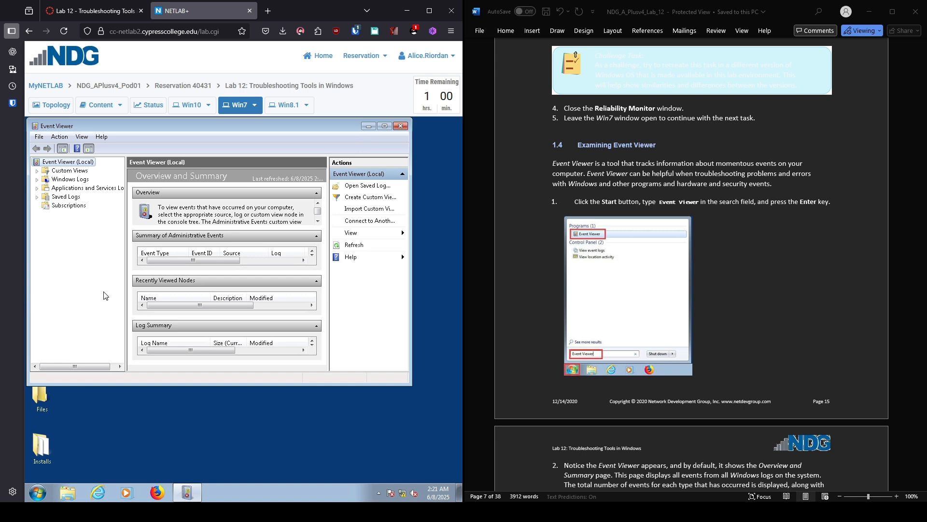
{"action": "scroll", "coordinate": [794, 73], "scroll_direction": "down", "scroll_amount": 10}
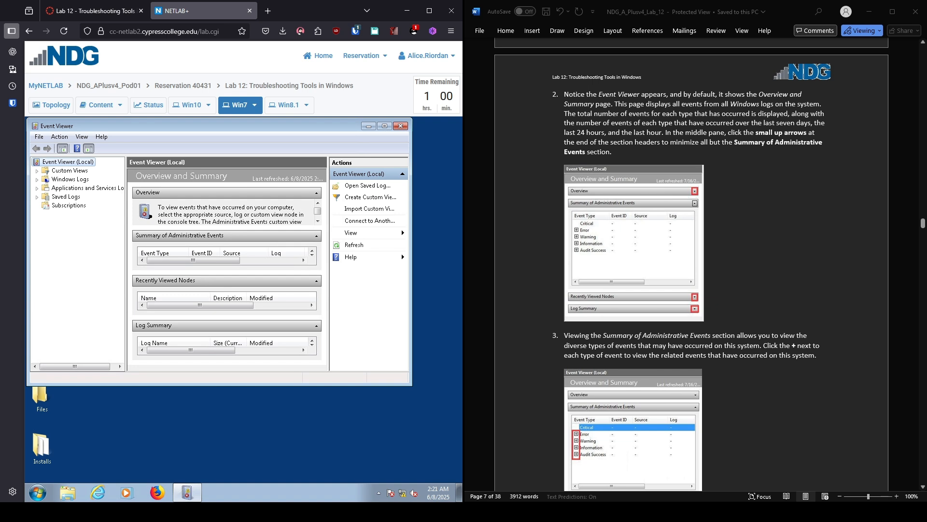
Step: Collapse the Overview, Recently Viewed Nodes and Log Summary sections
{"action": "left_click", "coordinate": [300, 193]}
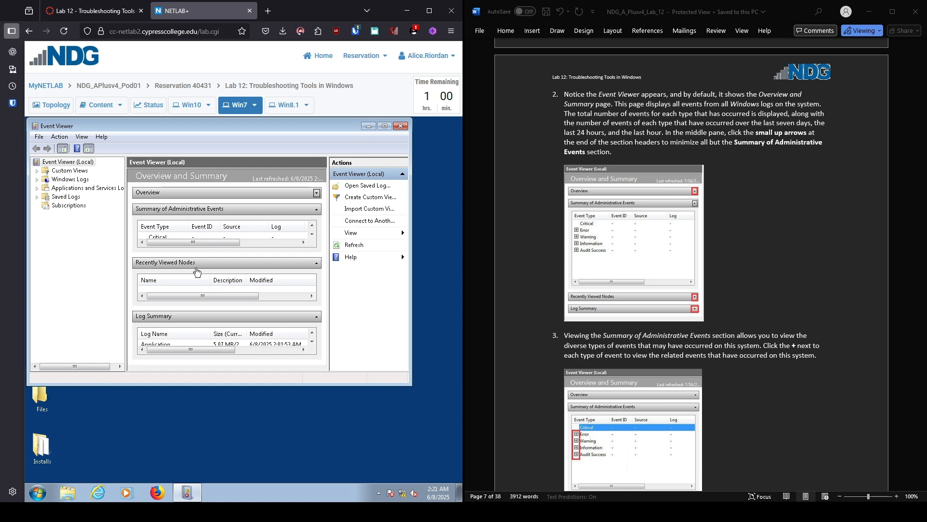
{"action": "left_click", "coordinate": [317, 263]}
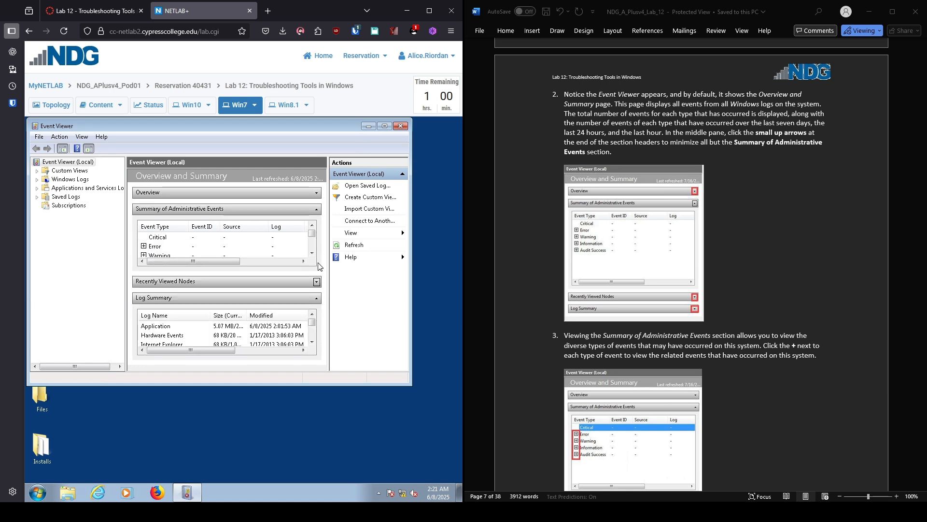
{"action": "left_click", "coordinate": [310, 285]}
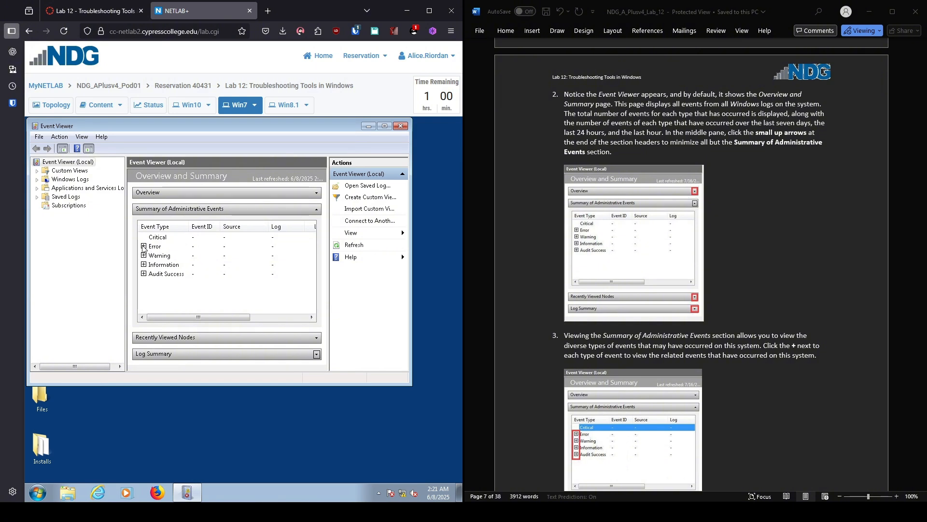
Step: Inspect the Error (event 10 WMI) and Warning (event 134 Time-Service) entries, then collapse both
{"action": "left_click", "coordinate": [143, 246]}
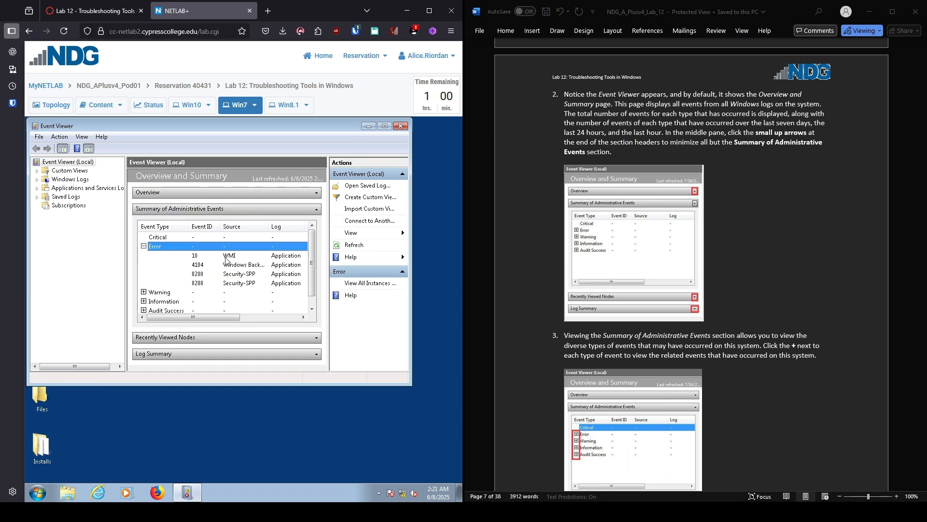
{"action": "left_click", "coordinate": [232, 257]}
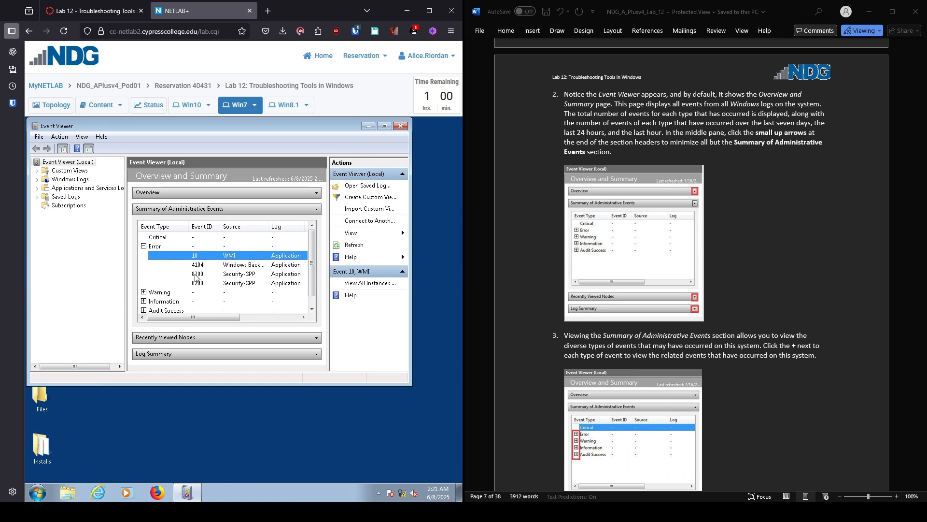
{"action": "left_click", "coordinate": [144, 246]}
{"action": "left_click", "coordinate": [143, 255]}
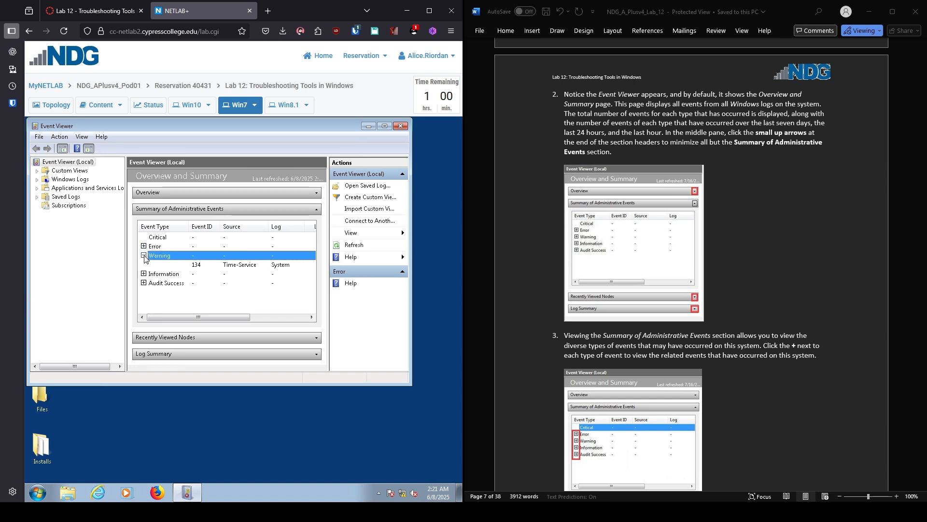
{"action": "left_click", "coordinate": [250, 265]}
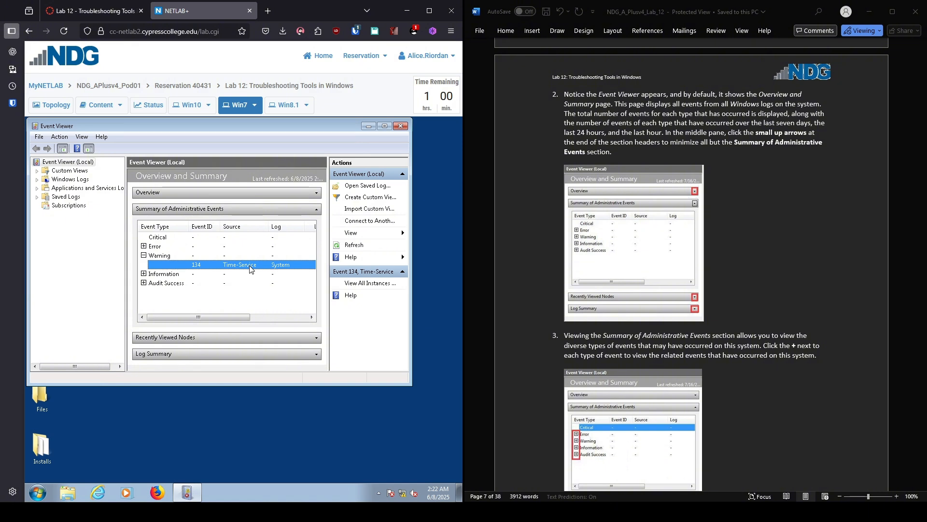
{"action": "left_click", "coordinate": [144, 255]}
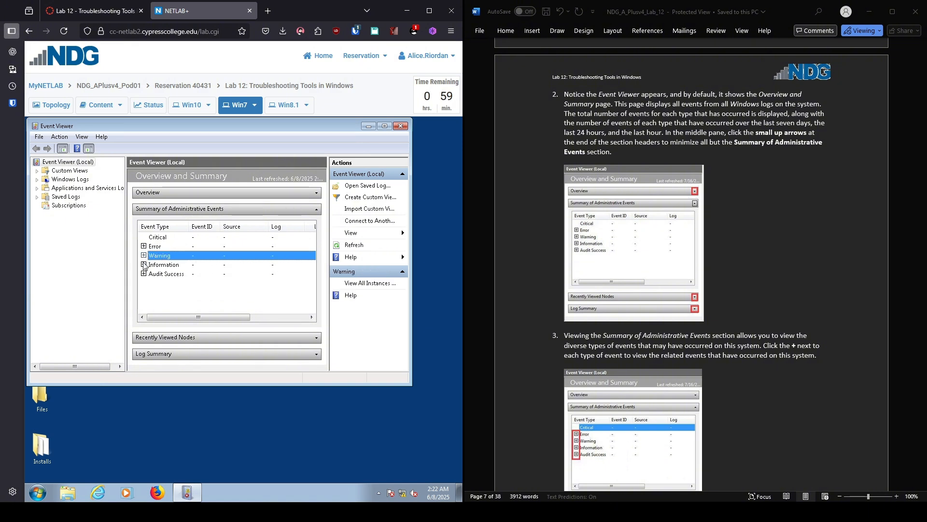
Step: Inspect the Information and Audit Success events, then collapse both
{"action": "left_click", "coordinate": [143, 264]}
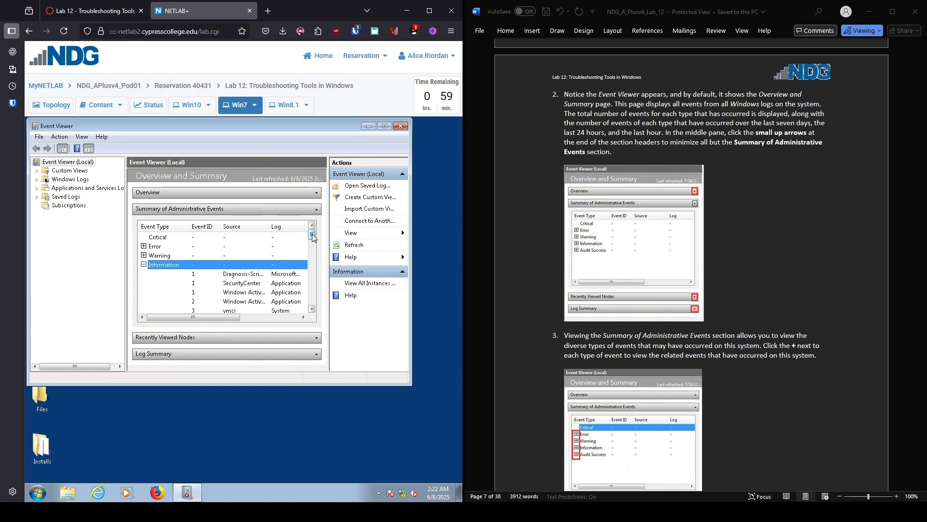
{"action": "mouse_move", "coordinate": [312, 235]}
{"action": "left_mouse_down"}
{"action": "mouse_move", "coordinate": [309, 323]}
{"action": "mouse_move", "coordinate": [306, 230]}
{"action": "left_mouse_up"}
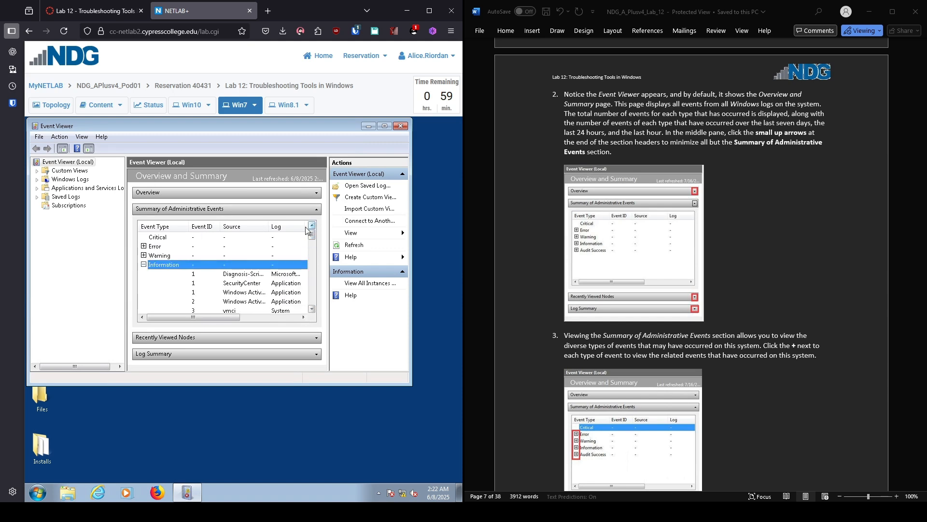
{"action": "left_click", "coordinate": [144, 264]}
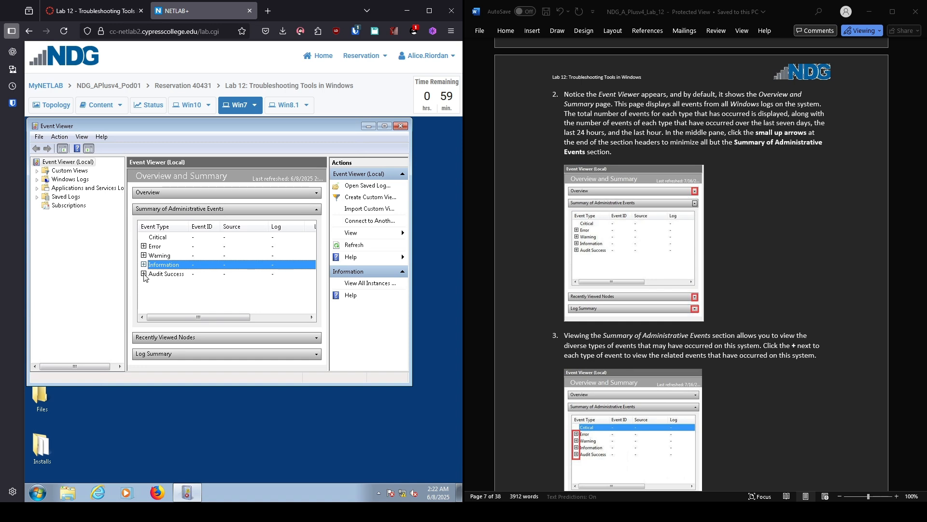
{"action": "left_click", "coordinate": [144, 273]}
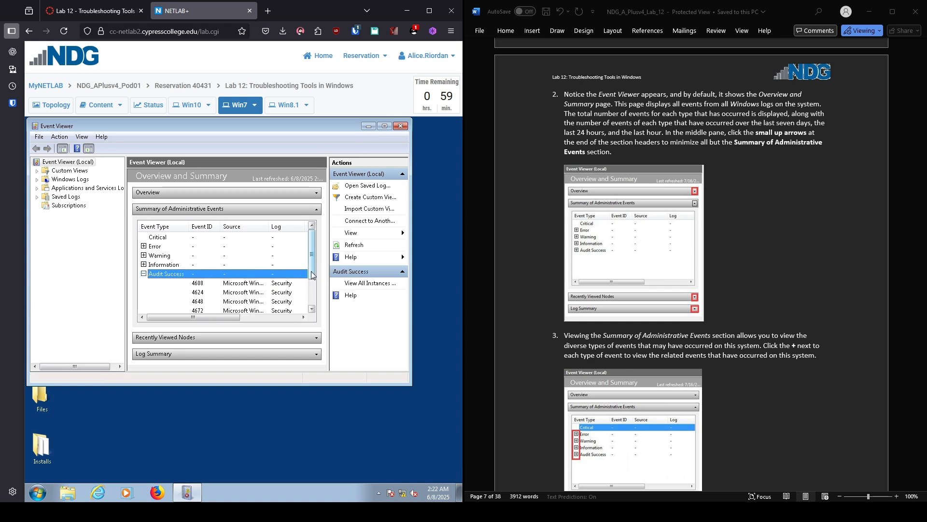
{"action": "left_click_drag", "start_coordinate": [311, 271], "coordinate": [309, 320]}
{"action": "left_click_drag", "start_coordinate": [312, 287], "coordinate": [312, 261]}
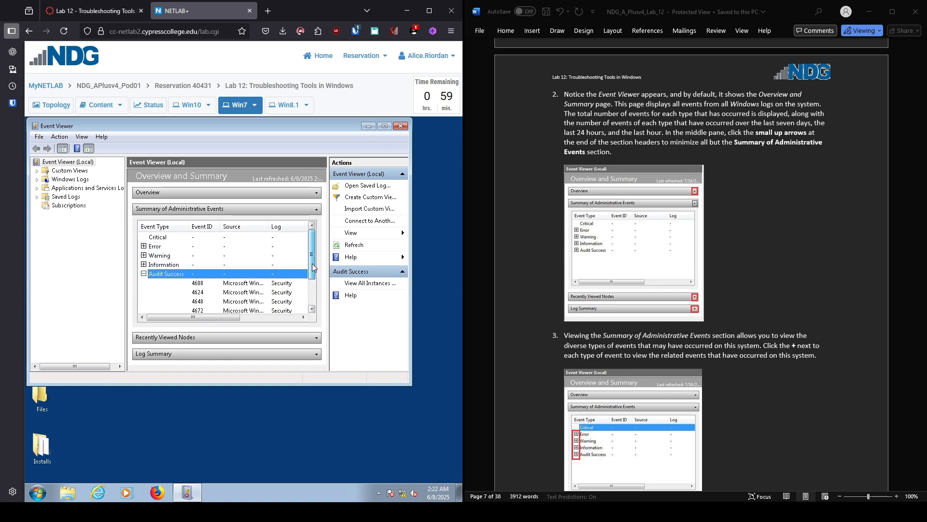
{"action": "left_click", "coordinate": [144, 273]}
{"action": "scroll", "coordinate": [691, 265], "scroll_direction": "down", "scroll_amount": 10}
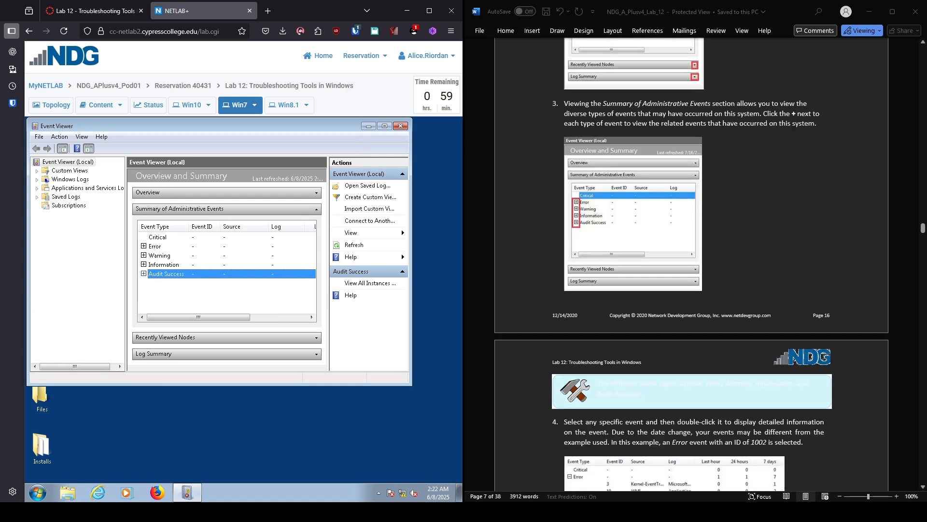
{"action": "scroll", "coordinate": [691, 265], "scroll_direction": "down", "scroll_amount": 3}
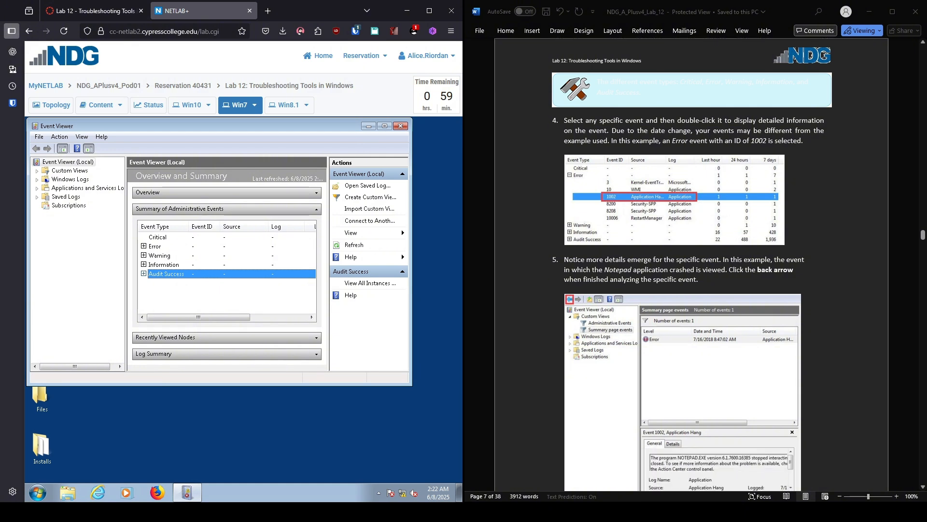
Step: Review the 168 event 10 WMI error entries, then return to Overview and Summary
{"action": "left_click", "coordinate": [143, 246]}
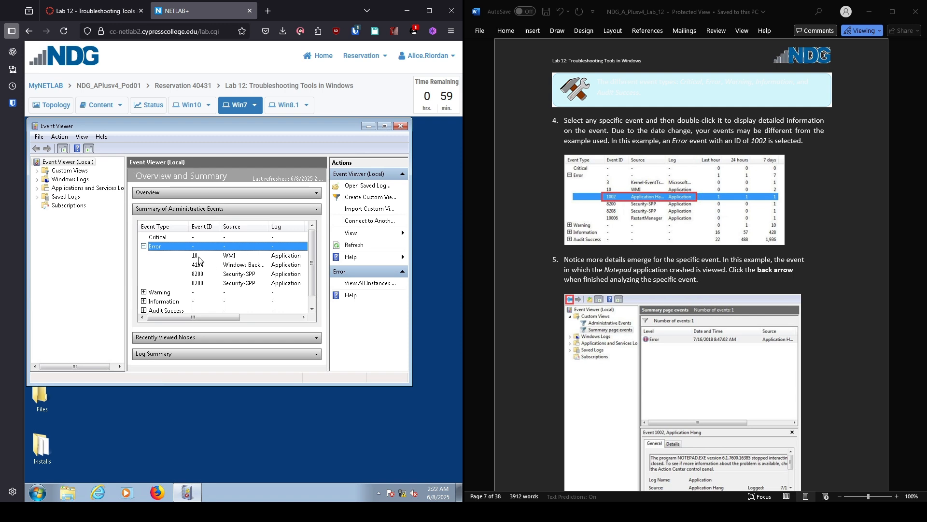
{"action": "double_click", "coordinate": [199, 259]}
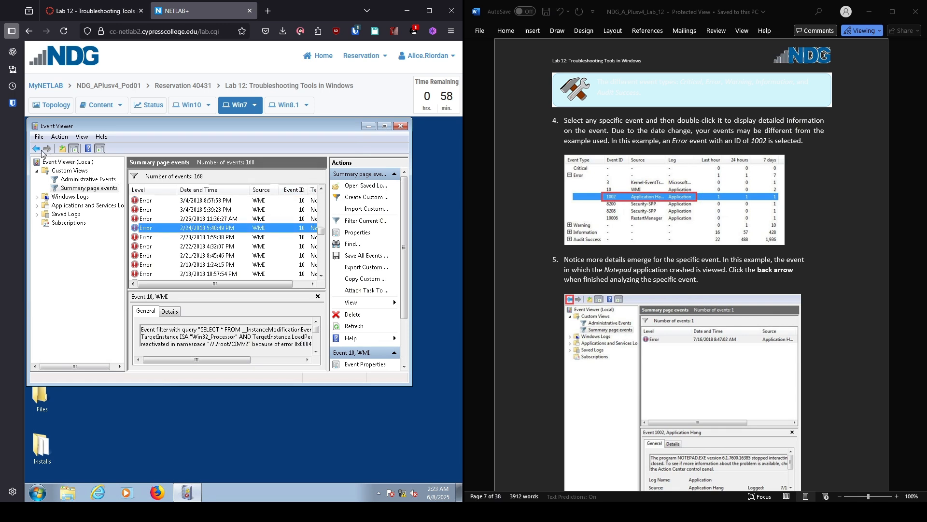
{"action": "left_click", "coordinate": [37, 150]}
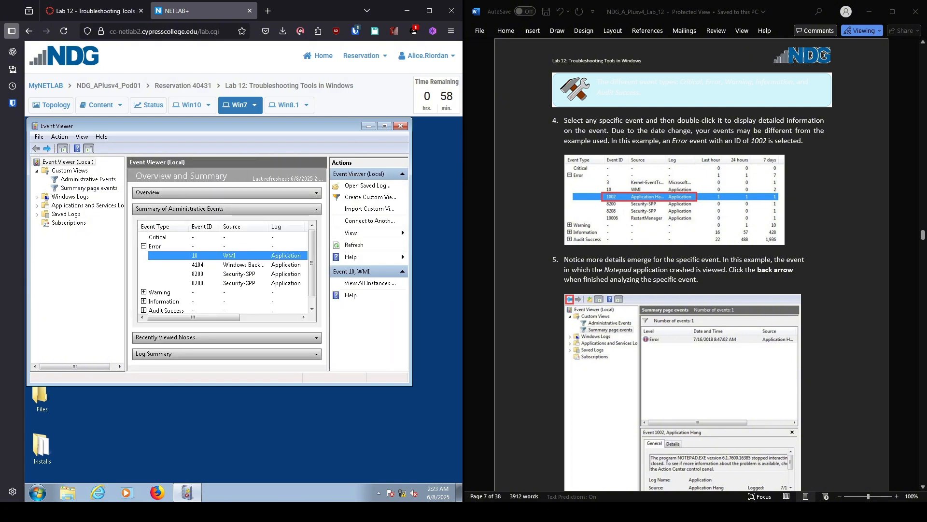
{"action": "scroll", "coordinate": [692, 265], "scroll_direction": "down", "scroll_amount": 6}
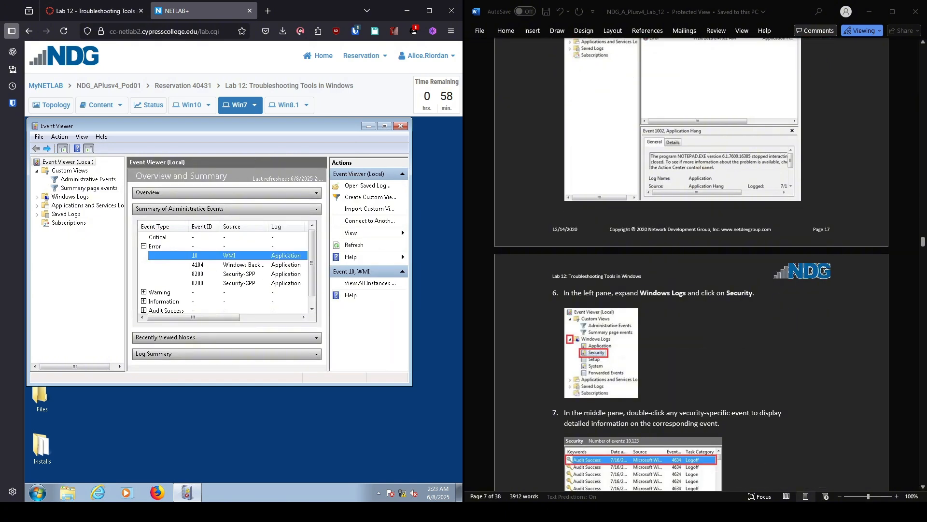
{"action": "scroll", "coordinate": [692, 265], "scroll_direction": "down", "scroll_amount": 3}
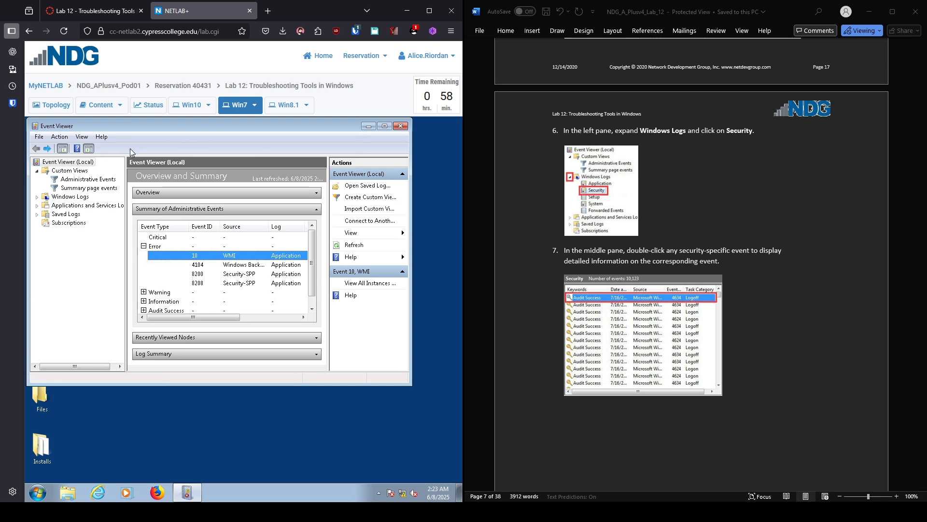
Step: Show the Security log under Windows Logs and review a 4624 logon event's properties
{"action": "left_click", "coordinate": [35, 201]}
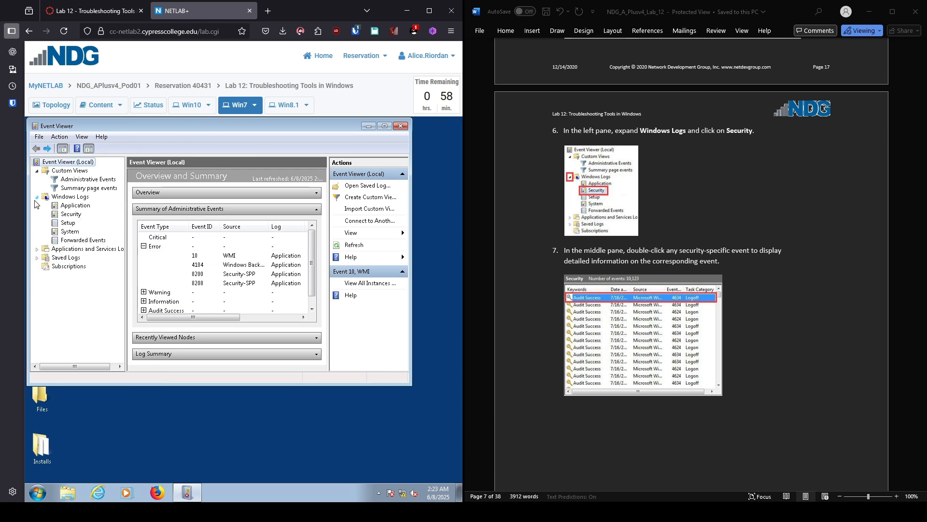
{"action": "left_click", "coordinate": [55, 213]}
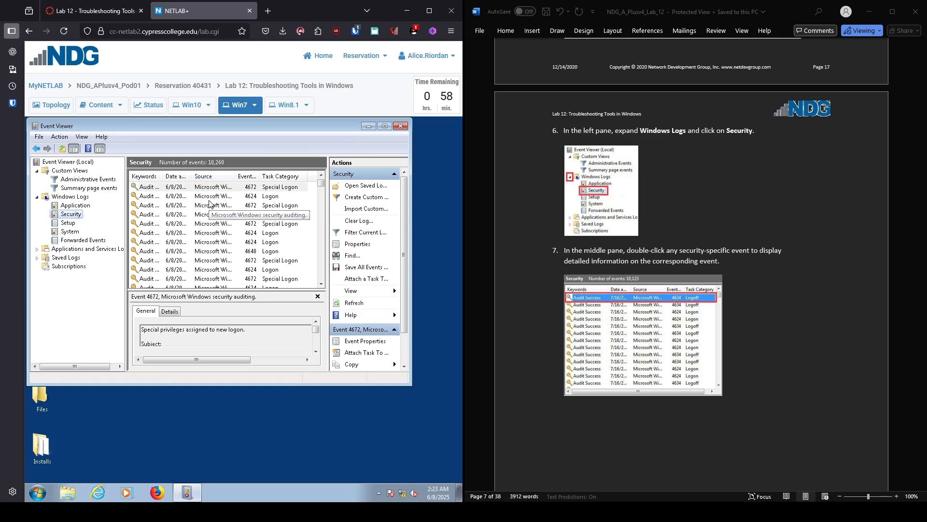
{"action": "double_click", "coordinate": [210, 199]}
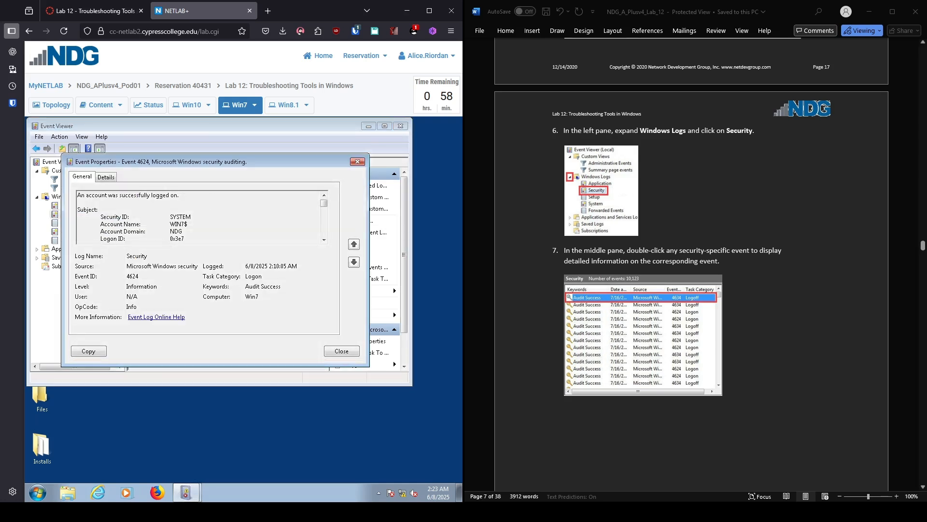
{"action": "scroll", "coordinate": [691, 266], "scroll_direction": "down", "scroll_amount": 6}
{"action": "scroll", "coordinate": [691, 265], "scroll_direction": "down", "scroll_amount": 6}
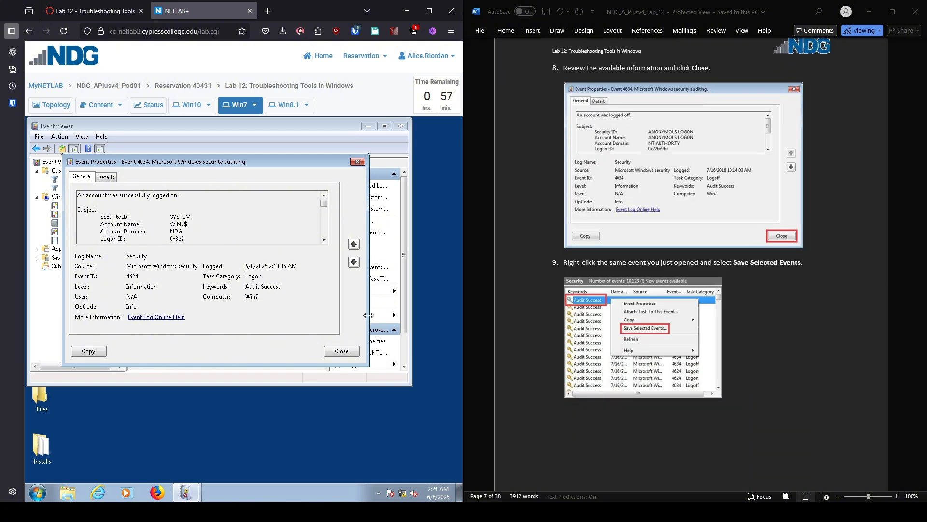
{"action": "left_click", "coordinate": [358, 162]}
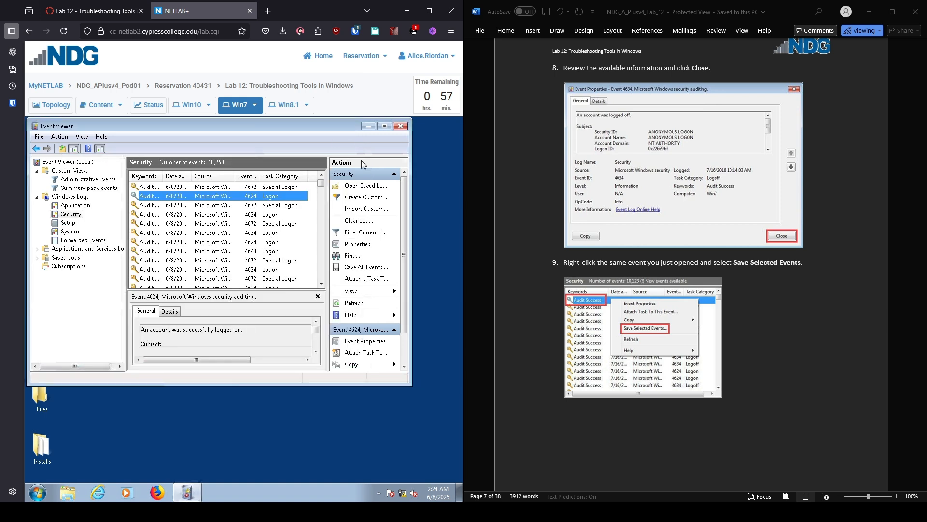
Step: Save the selected 4624 event as C:\Users\sysadmin\event.evtx with default display information
{"action": "right_click", "coordinate": [185, 197]}
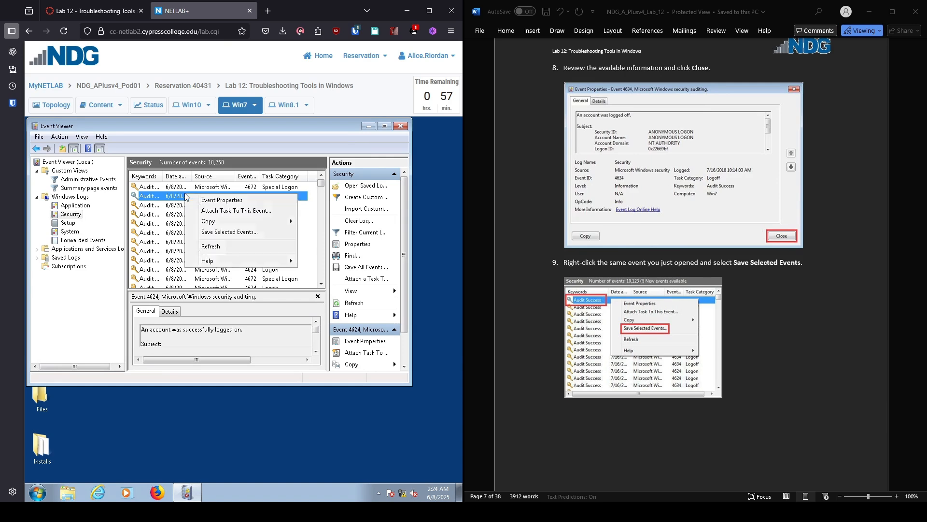
{"action": "left_click", "coordinate": [219, 232]}
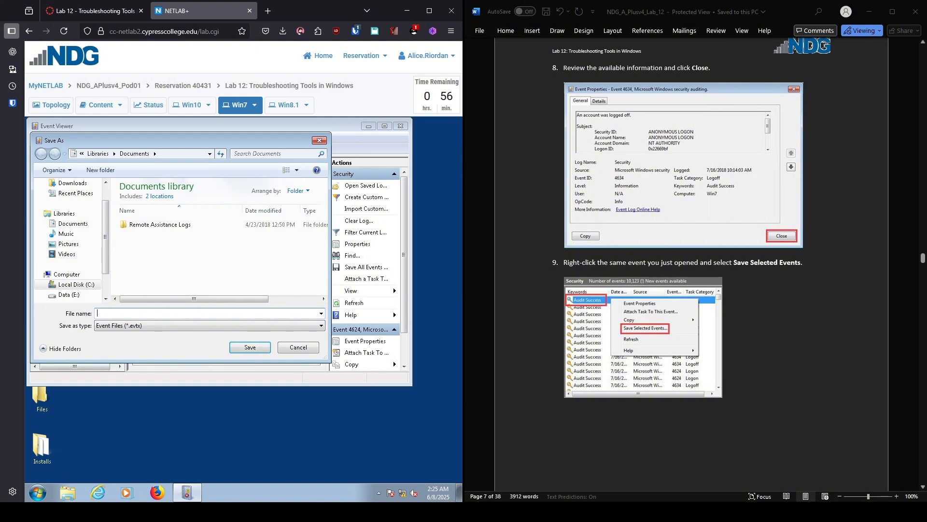
{"action": "scroll", "coordinate": [690, 265], "scroll_direction": "down", "scroll_amount": 8}
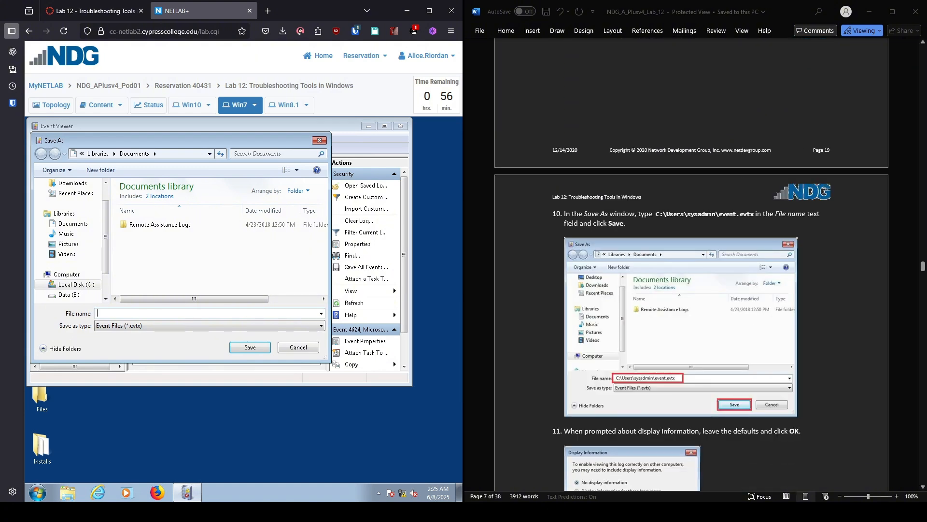
{"action": "scroll", "coordinate": [691, 266], "scroll_direction": "down", "scroll_amount": 2}
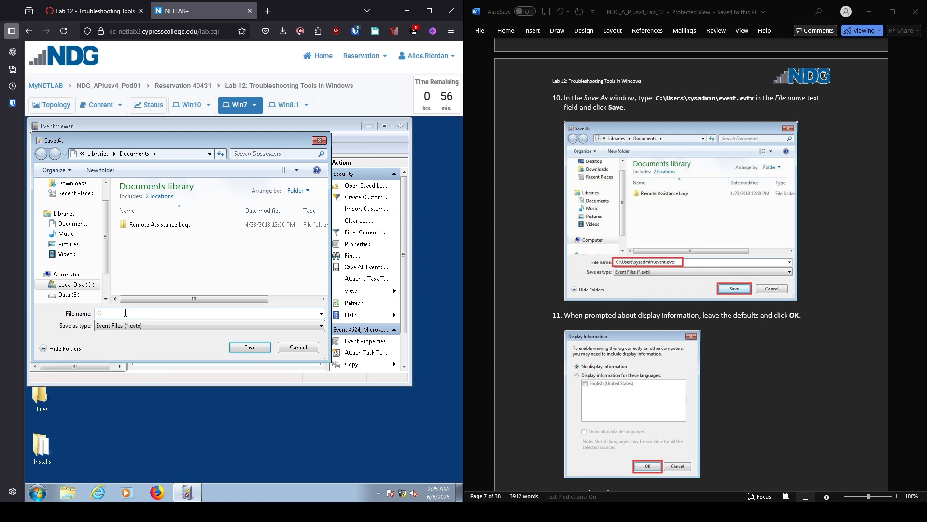
{"action": "type", "text": ":\\U"}
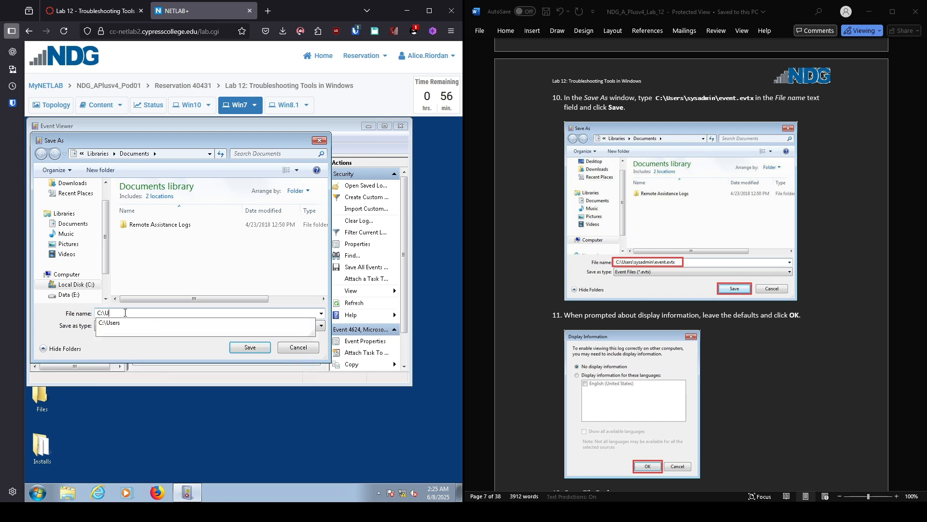
{"action": "type", "text": "sers\\"}
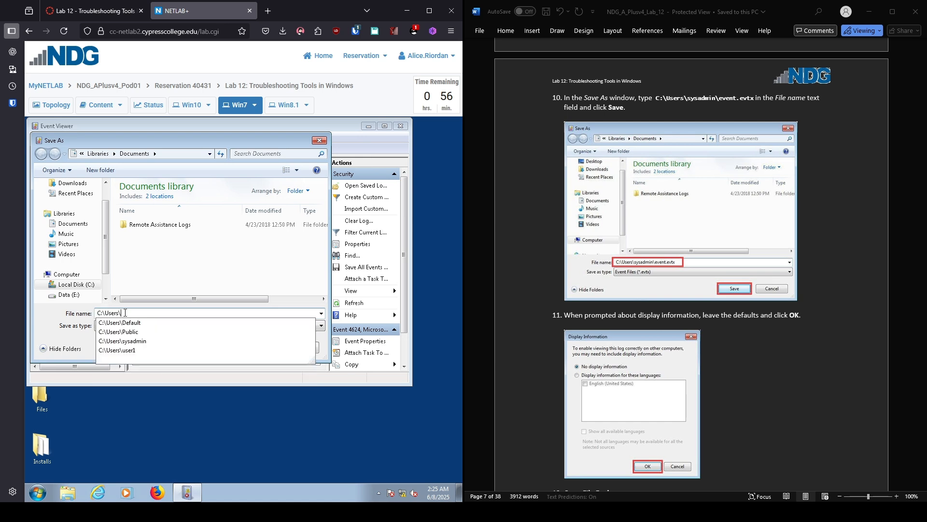
{"action": "type", "text": "sysadmin"}
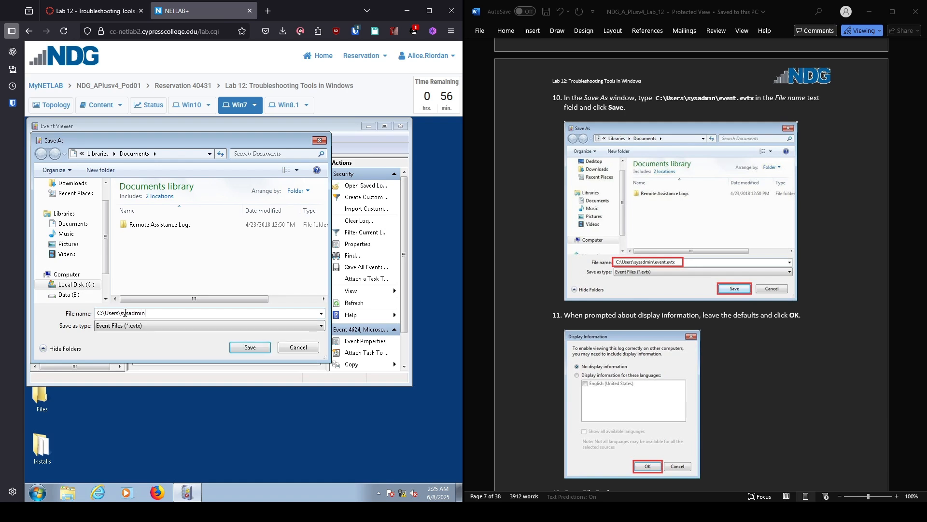
{"action": "type", "text": "\\event.evtx"}
{"action": "left_click", "coordinate": [254, 352]}
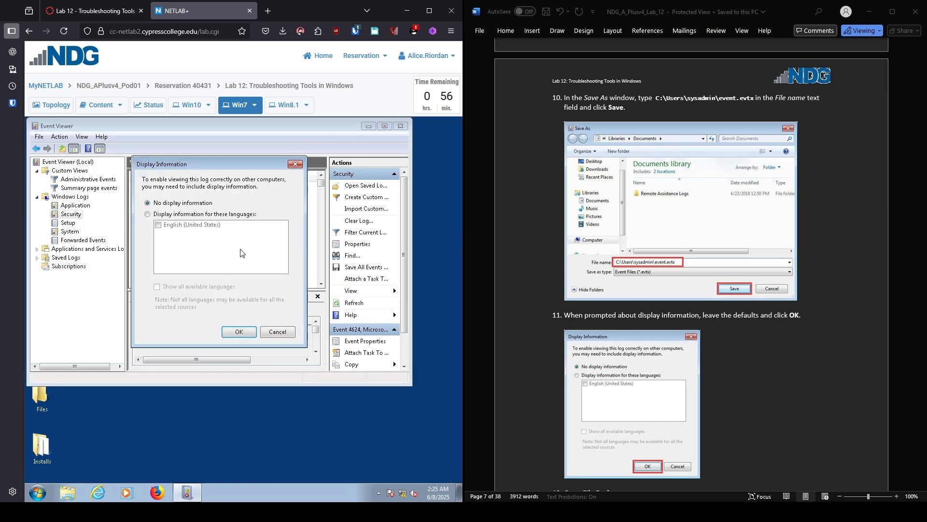
{"action": "left_click", "coordinate": [241, 332]}
{"action": "scroll", "coordinate": [688, 389], "scroll_direction": "down", "scroll_amount": 10}
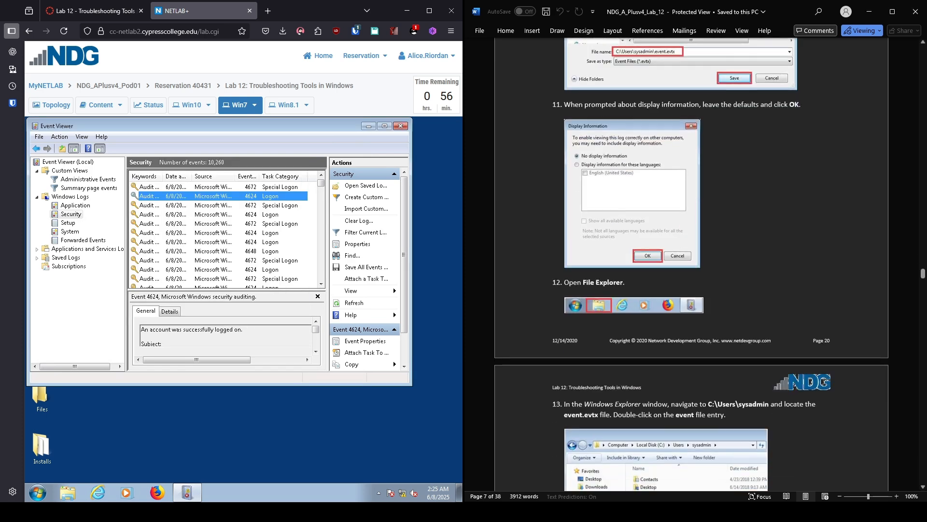
{"action": "scroll", "coordinate": [688, 388], "scroll_direction": "down", "scroll_amount": 2}
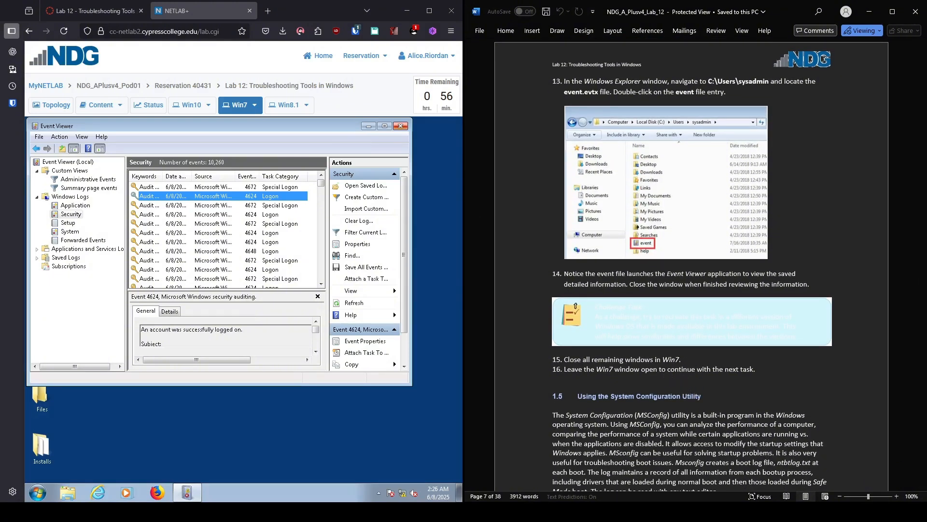
Step: Reopen event.evtx from C:\Users\sysadmin in Event Viewer, then close Event Viewer and Explorer
{"action": "left_click", "coordinate": [401, 125]}
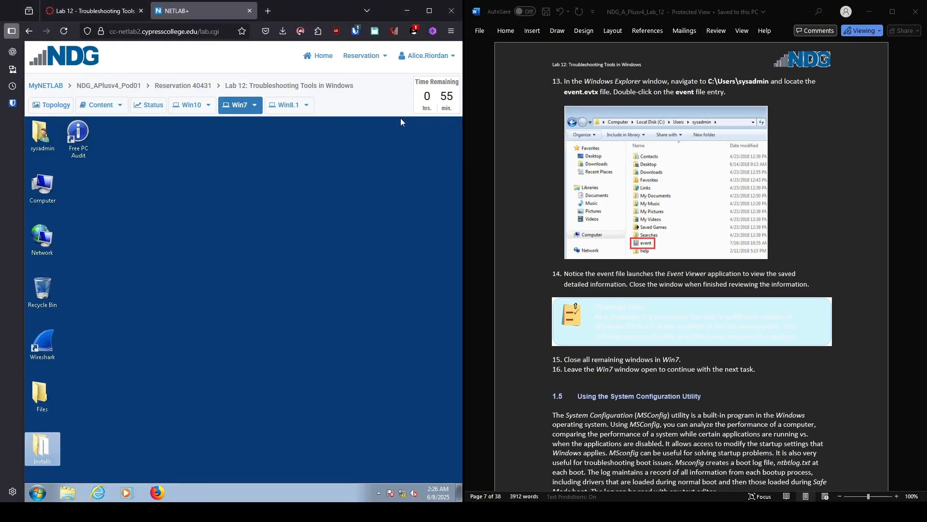
{"action": "left_click", "coordinate": [67, 493]}
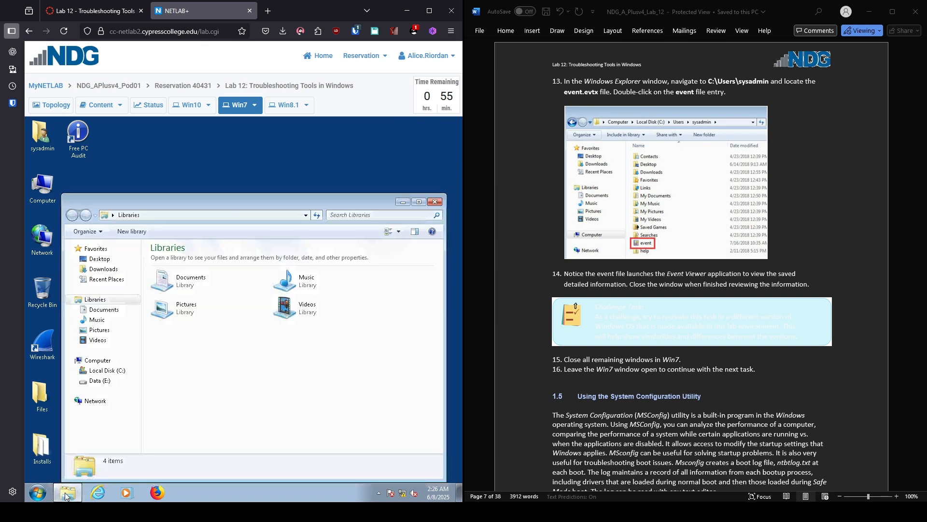
{"action": "left_click", "coordinate": [112, 370]}
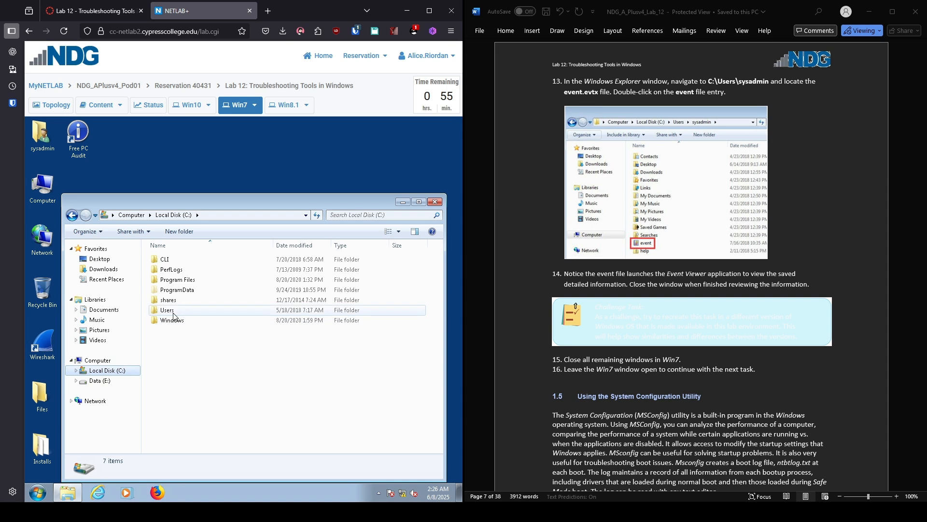
{"action": "double_click", "coordinate": [168, 310]}
{"action": "double_click", "coordinate": [172, 280]}
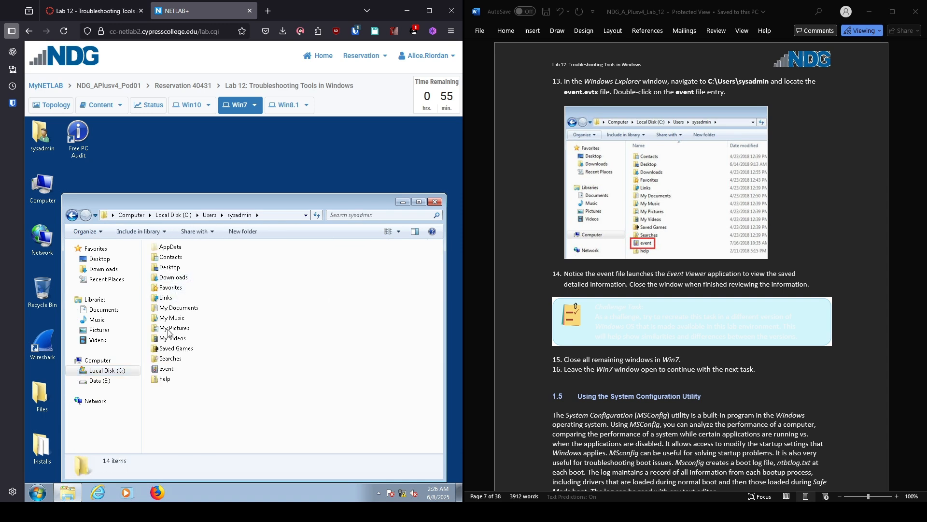
{"action": "double_click", "coordinate": [166, 369]}
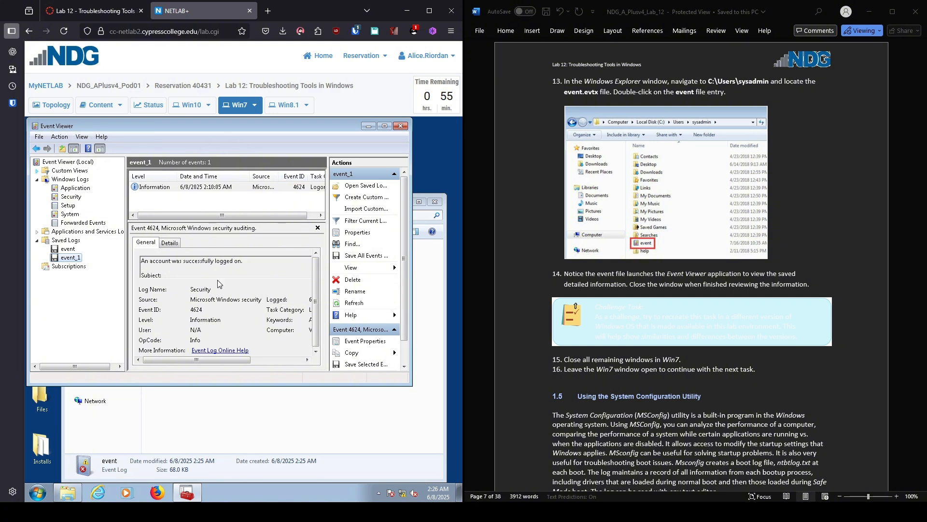
{"action": "left_click", "coordinate": [401, 126]}
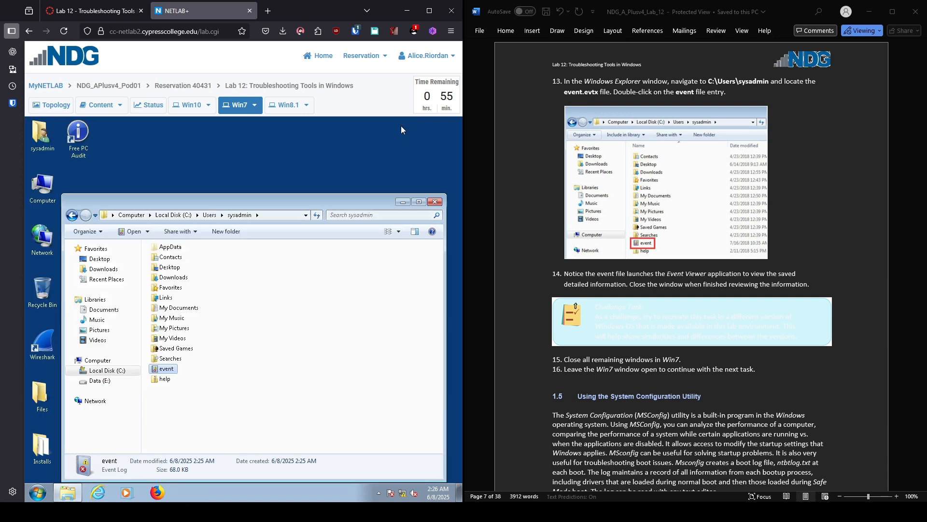
{"action": "left_click", "coordinate": [436, 201]}
Step: Launch msconfig from the Start menu search
{"action": "scroll", "coordinate": [575, 305], "scroll_direction": "down", "scroll_amount": 8}
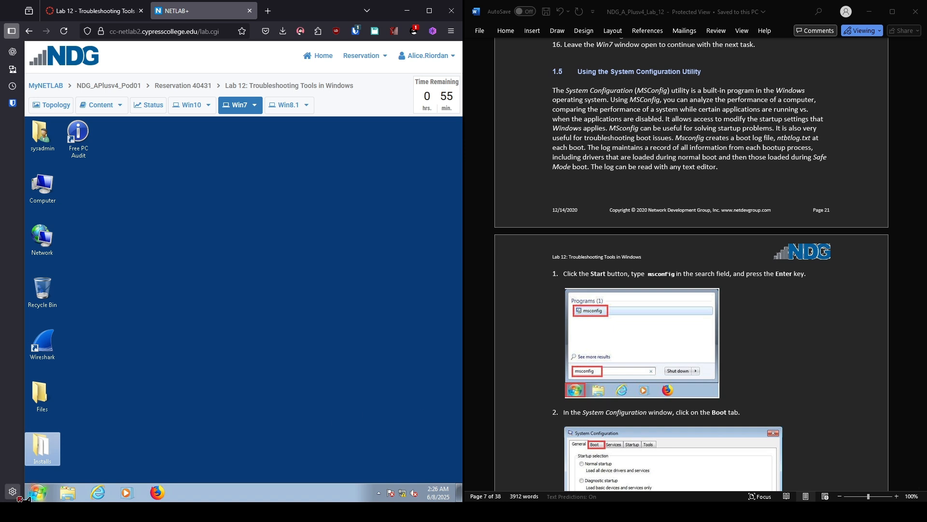
{"action": "left_click", "coordinate": [38, 492]}
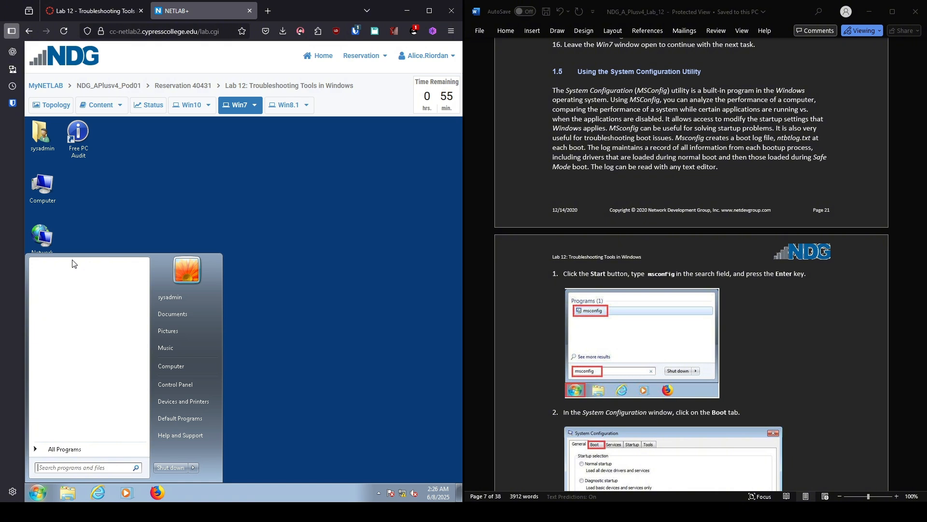
{"action": "type", "text": "msconfig"}
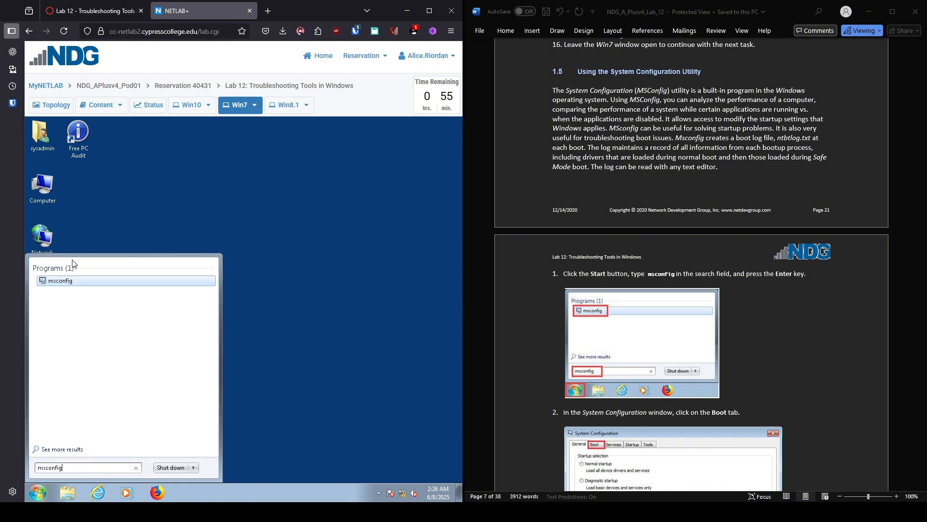
{"action": "key", "text": "Return"}
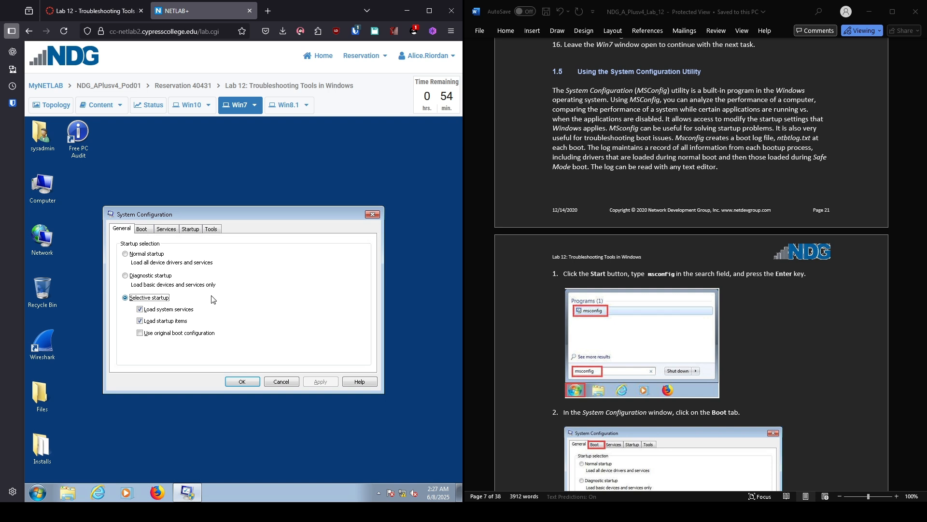
Step: Enable Safe boot with the Minimal option on the Boot settings and apply it
{"action": "left_click", "coordinate": [142, 230]}
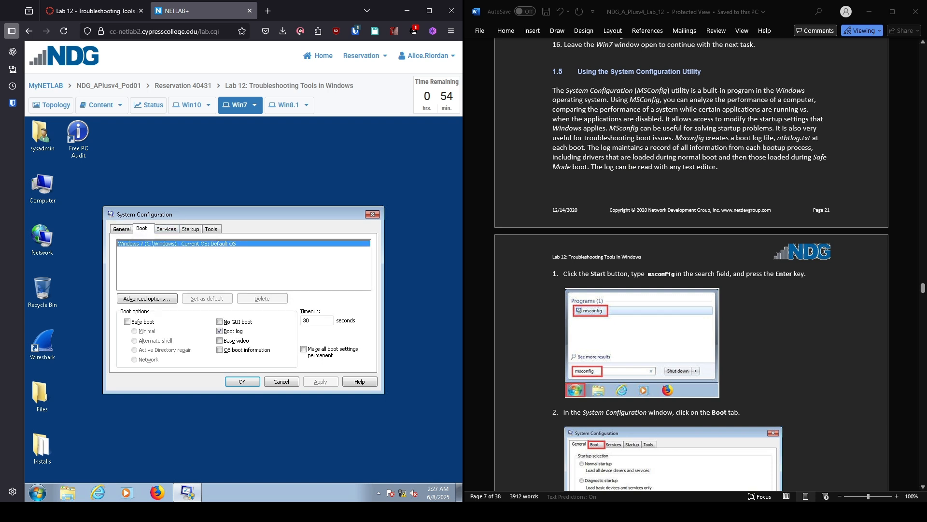
{"action": "scroll", "coordinate": [691, 266], "scroll_direction": "down", "scroll_amount": 5}
{"action": "scroll", "coordinate": [691, 266], "scroll_direction": "down", "scroll_amount": 5}
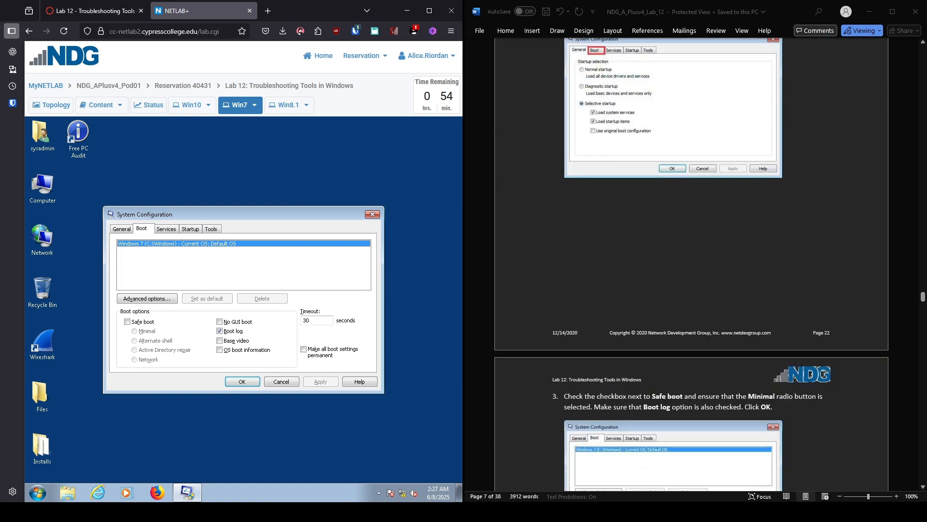
{"action": "scroll", "coordinate": [691, 266], "scroll_direction": "down", "scroll_amount": 5}
{"action": "scroll", "coordinate": [691, 266], "scroll_direction": "down", "scroll_amount": 3}
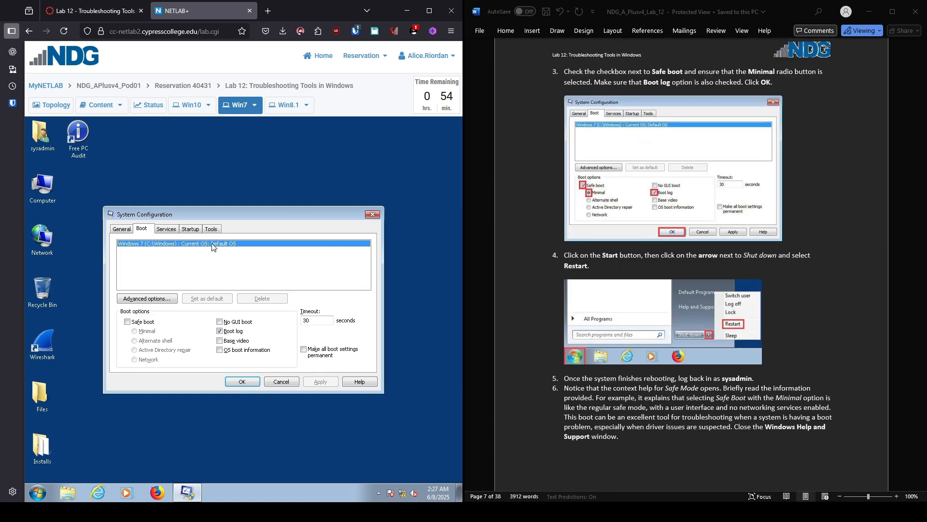
{"action": "left_click", "coordinate": [128, 322]}
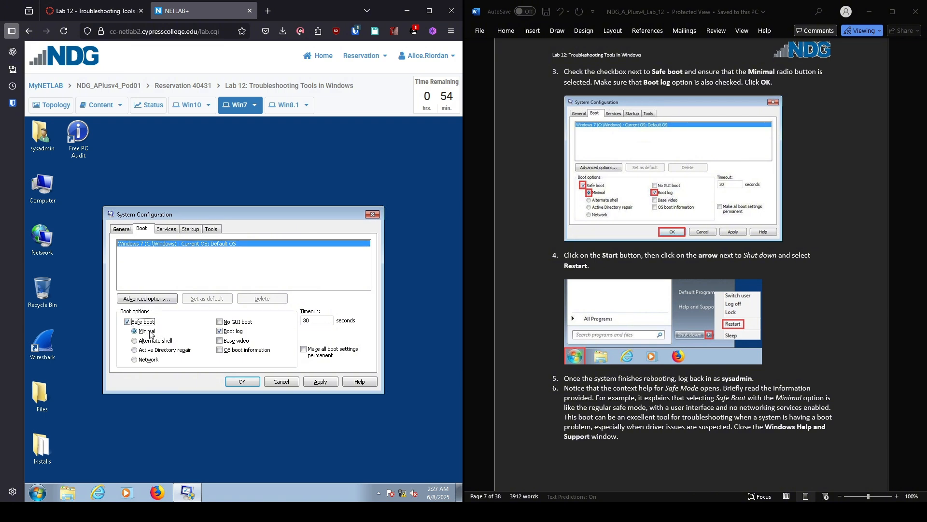
{"action": "left_click", "coordinate": [243, 382]}
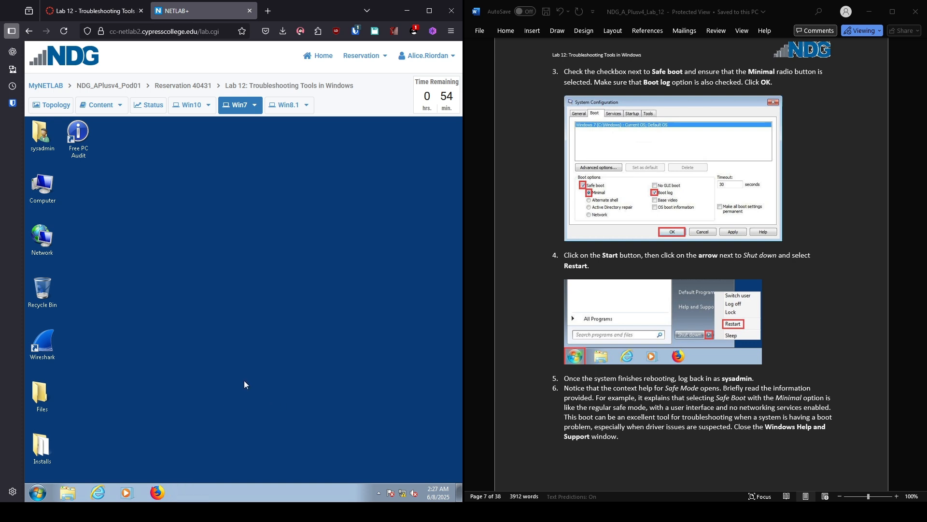
Step: Restart the Windows 7 machine from the Start menu power options
{"action": "left_click", "coordinate": [37, 493]}
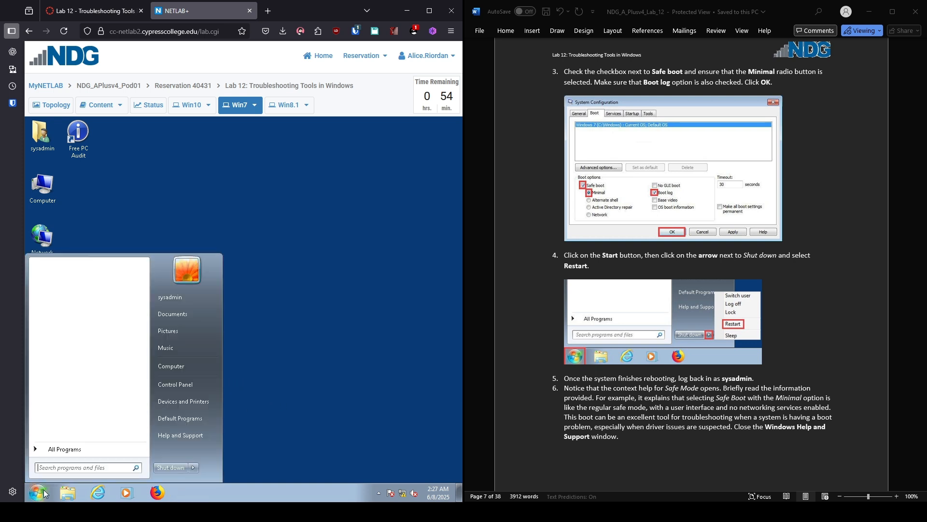
{"action": "left_click", "coordinate": [195, 467]}
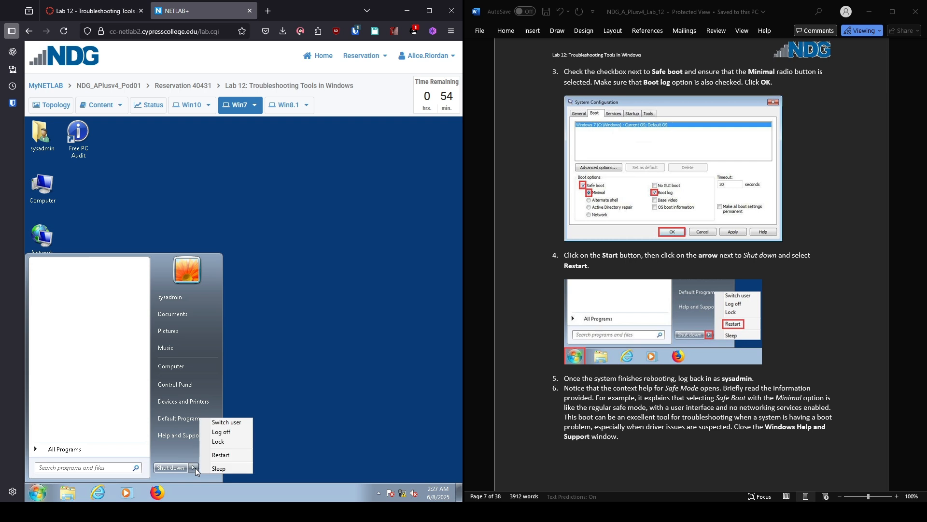
{"action": "left_click", "coordinate": [223, 456]}
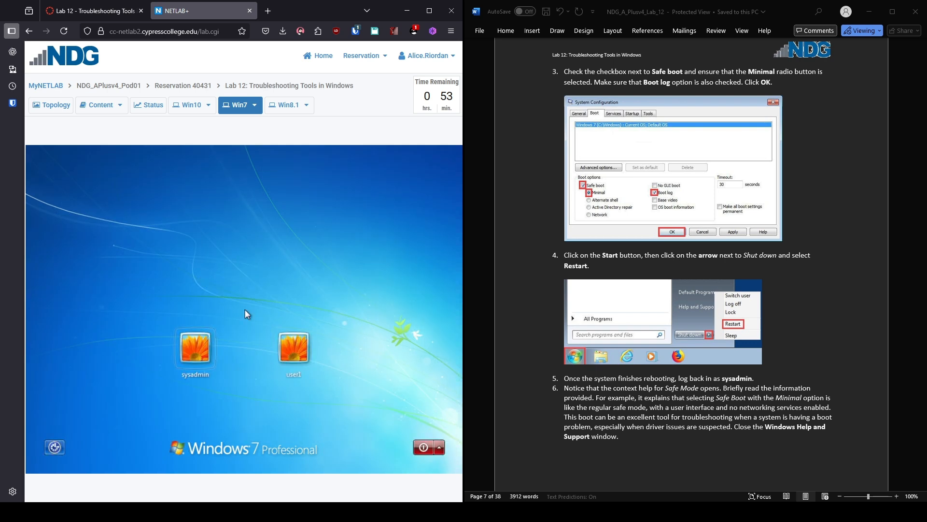
Step: Sign in to the sysadmin account with its password
{"action": "left_click", "coordinate": [192, 361]}
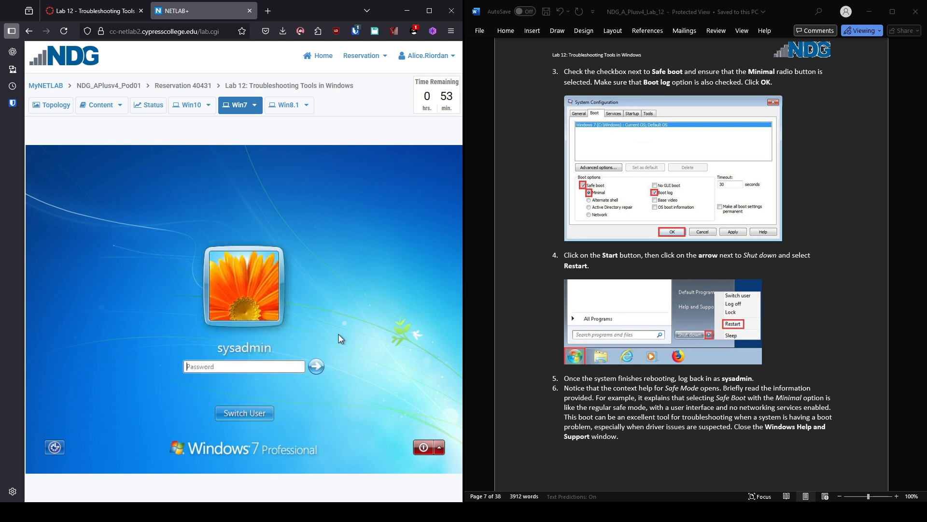
{"action": "type", "text": "••••••••"}
{"action": "key", "text": "Return"}
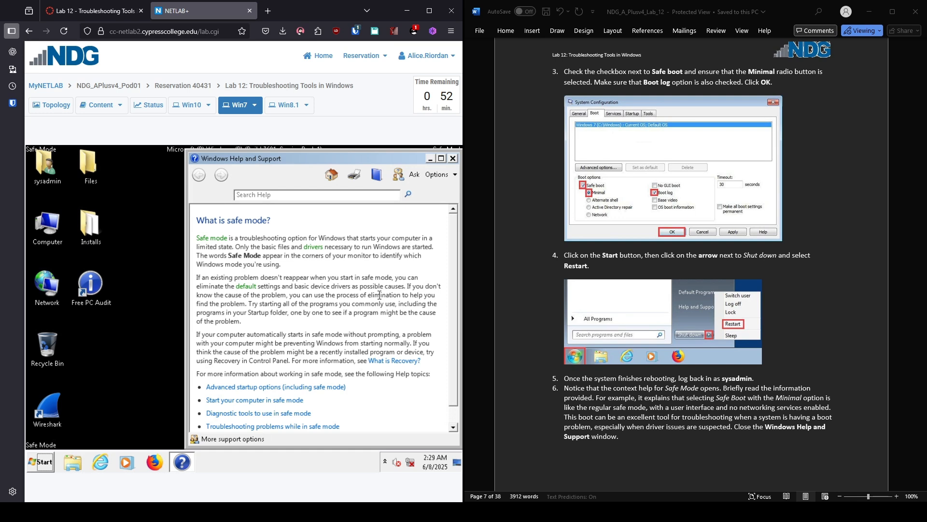
Step: Close Windows Help and Support and search Start for C:\Windows\ntbtlog.txt
{"action": "scroll", "coordinate": [690, 290], "scroll_direction": "down", "scroll_amount": 10}
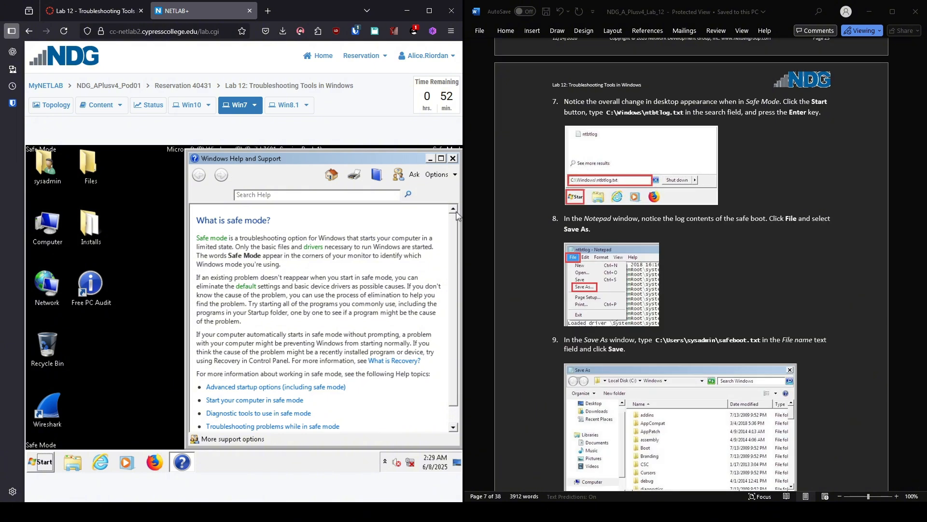
{"action": "left_click", "coordinate": [453, 158]}
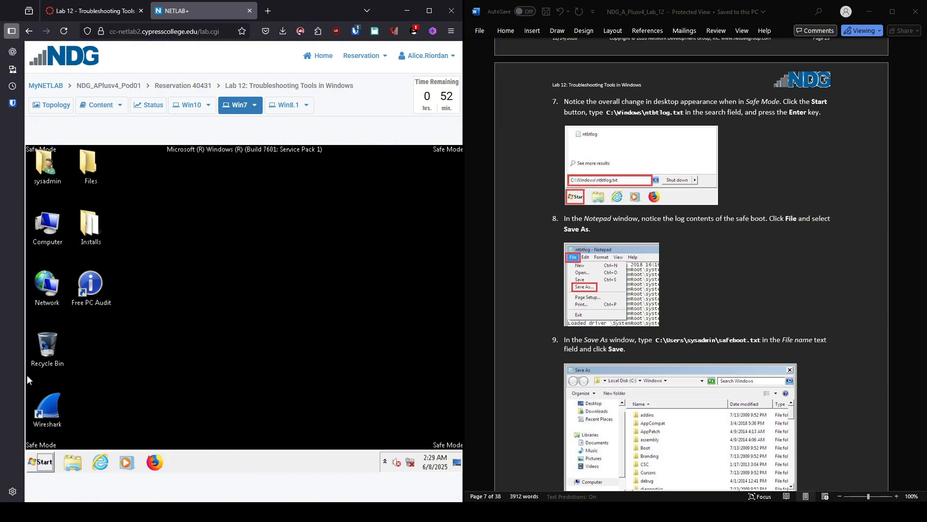
{"action": "left_click", "coordinate": [42, 463]}
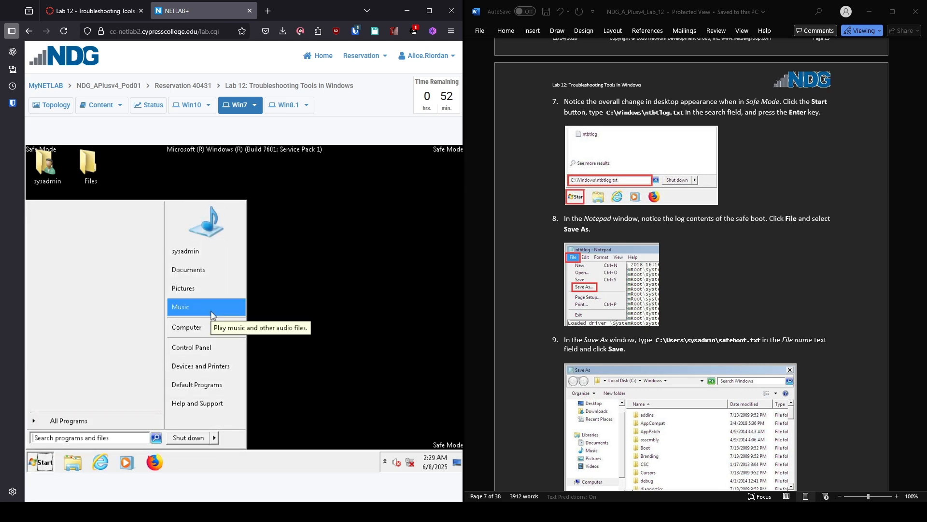
{"action": "type", "text": "C:\\"}
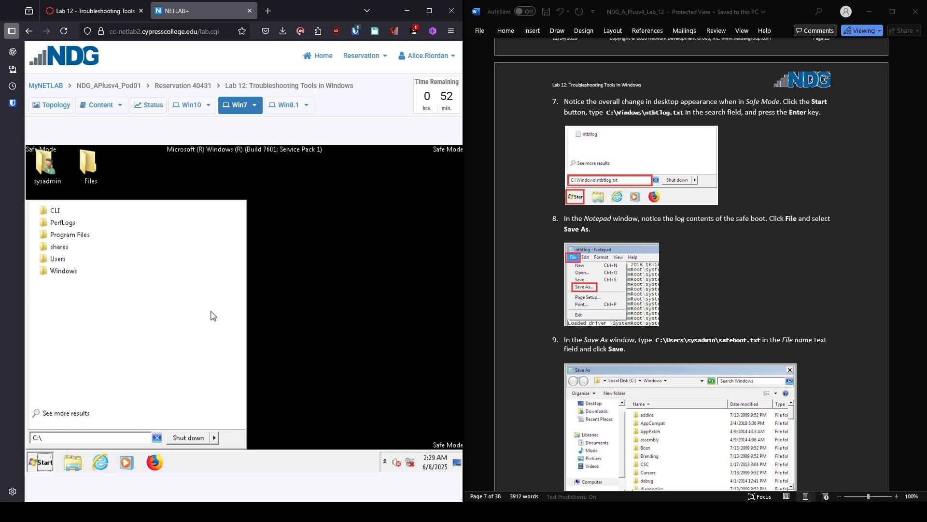
{"action": "type", "text": "Windows"}
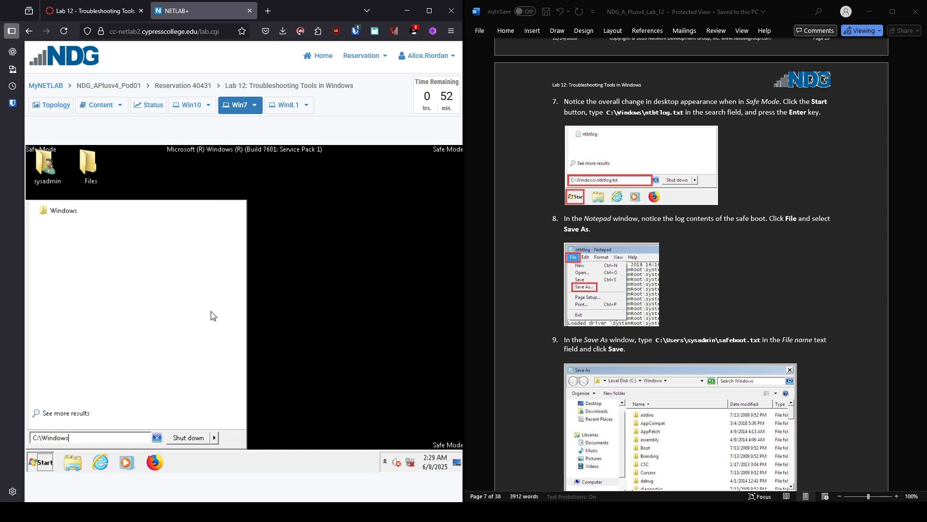
{"action": "type", "text": "\\n"}
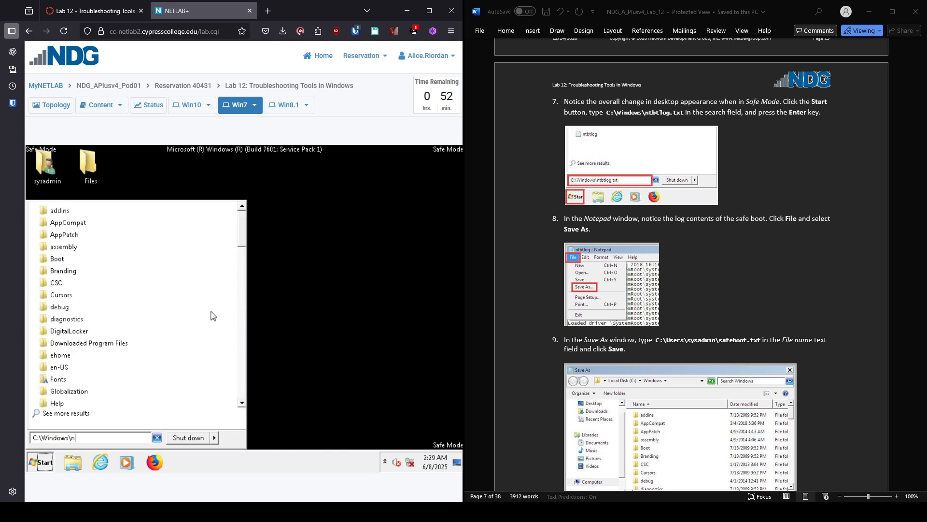
{"action": "type", "text": "tbt"}
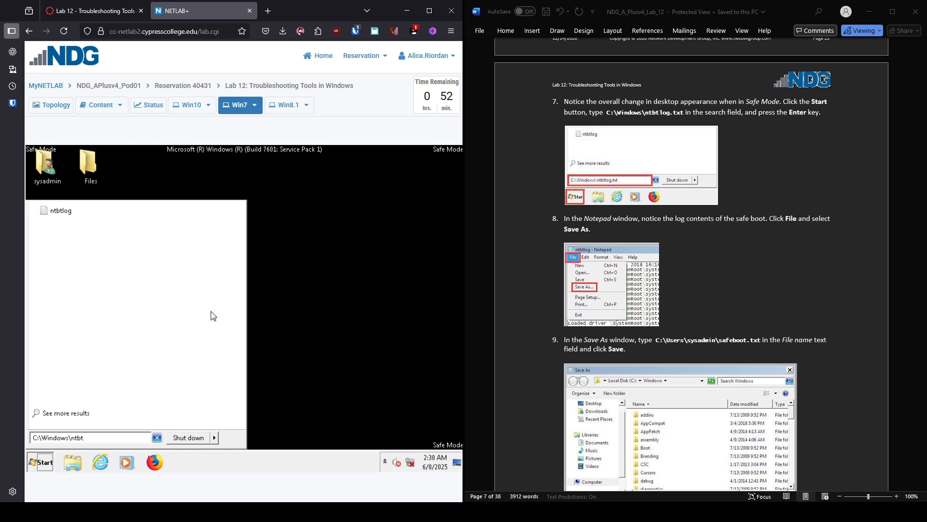
{"action": "type", "text": "log.txt"}
Step: Open the ntbtlog boot log in Notepad
{"action": "left_click", "coordinate": [105, 212]}
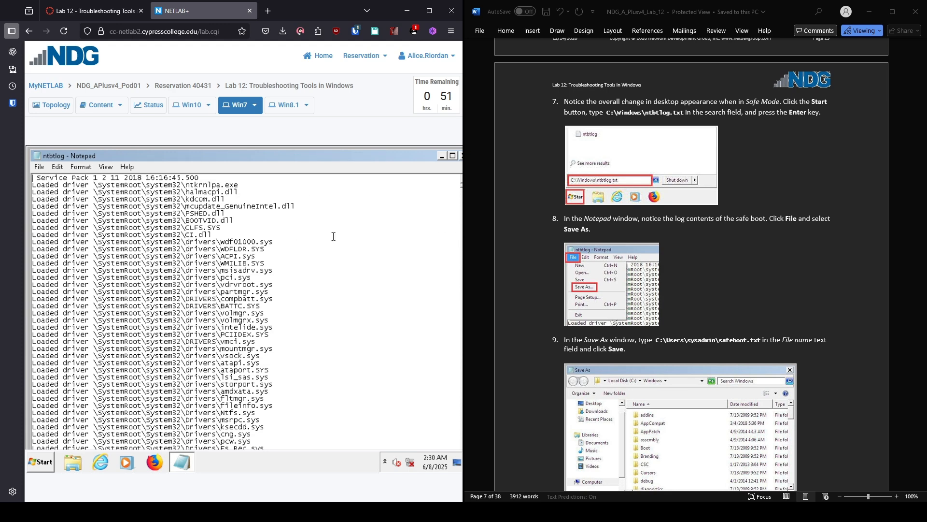
{"action": "scroll", "coordinate": [389, 290], "scroll_direction": "down", "scroll_amount": 4}
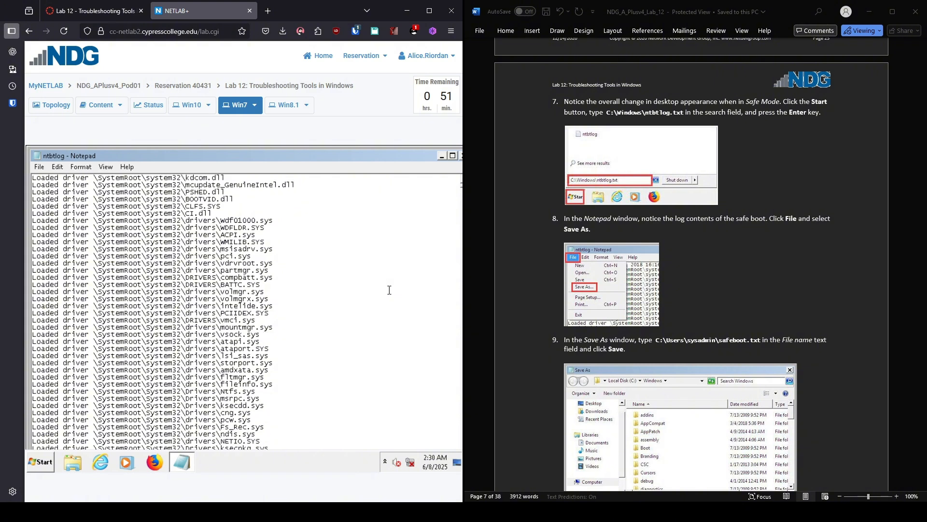
{"action": "scroll", "coordinate": [388, 289], "scroll_direction": "down", "scroll_amount": 15}
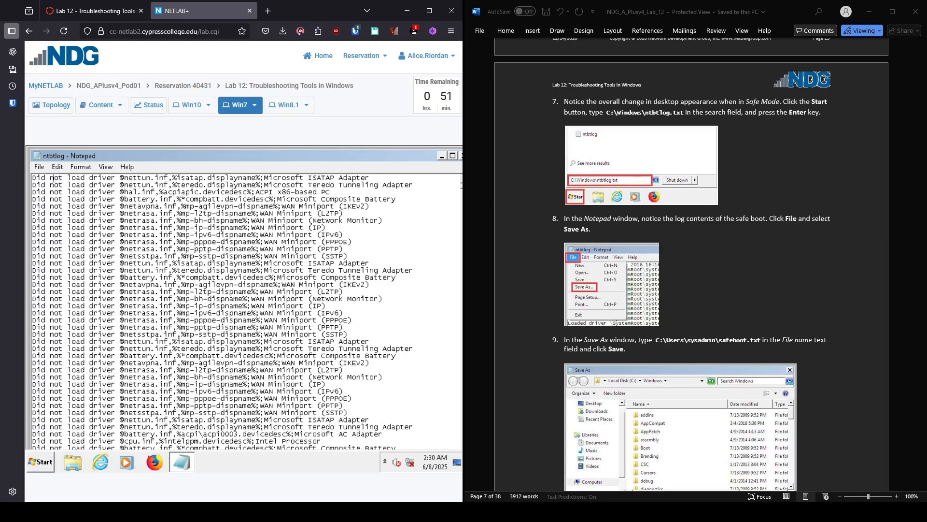
Step: Save the boot log as C:\Users\sysadmin\safeboot.txt with Save As
{"action": "left_click", "coordinate": [43, 169]}
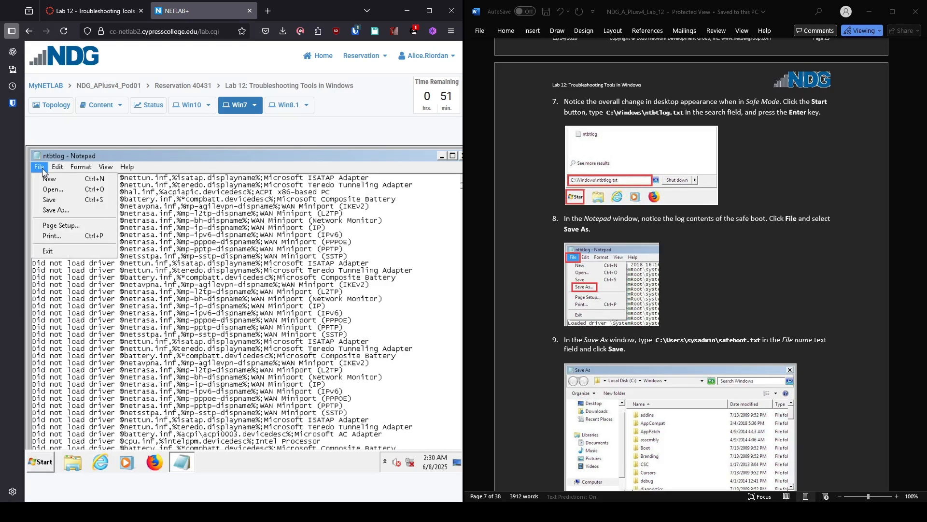
{"action": "left_click", "coordinate": [48, 211]}
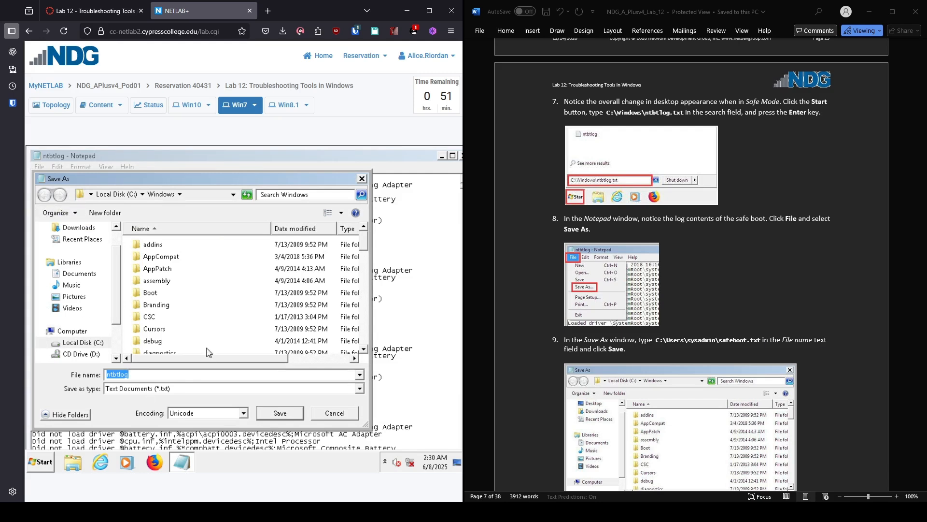
{"action": "type", "text": "C:\\"}
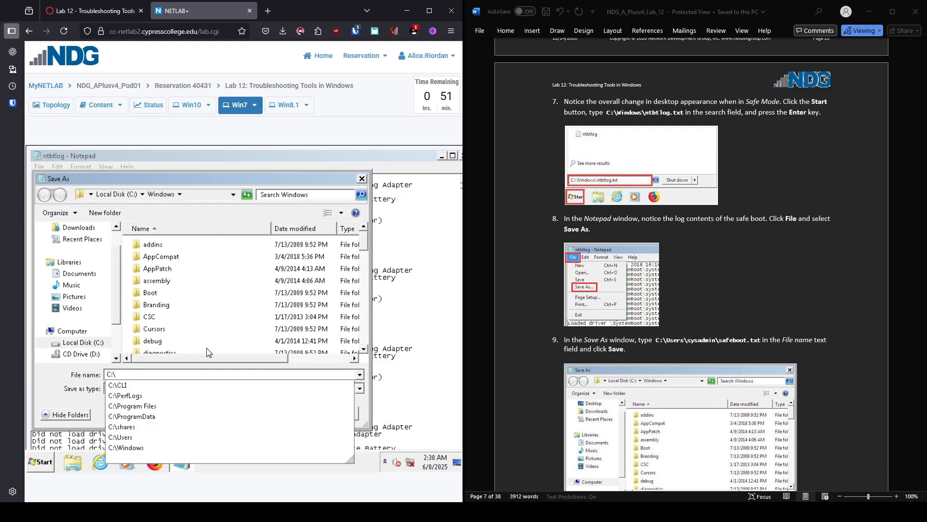
{"action": "type", "text": "Users"}
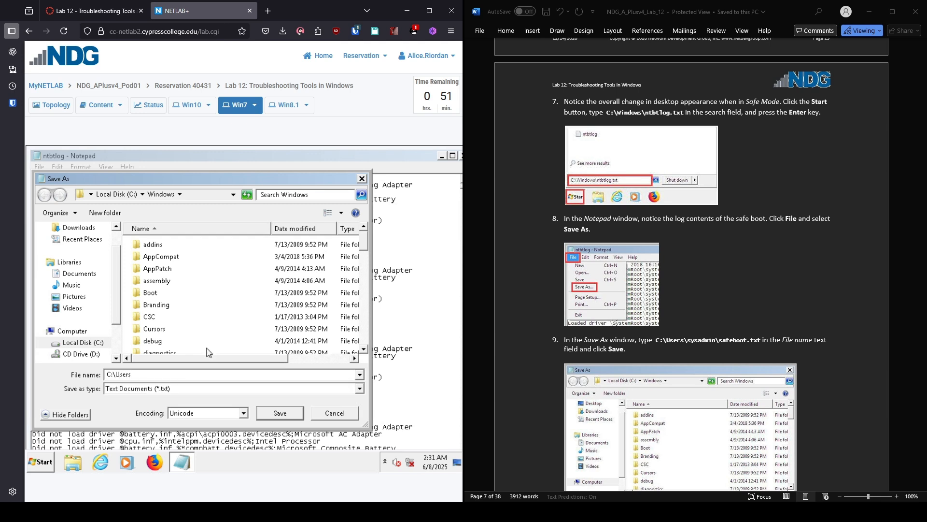
{"action": "type", "text": "\\"}
{"action": "type", "text": "sysadmin"}
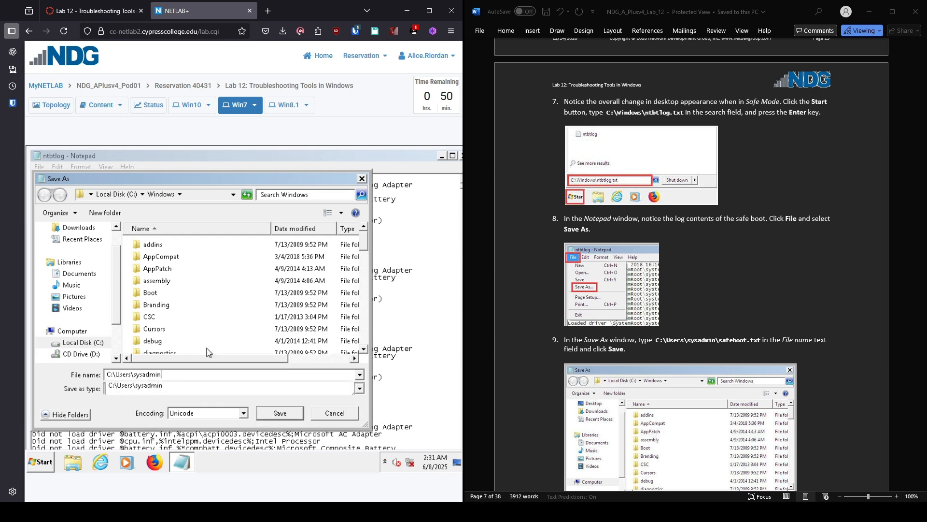
{"action": "type", "text": "\\s"}
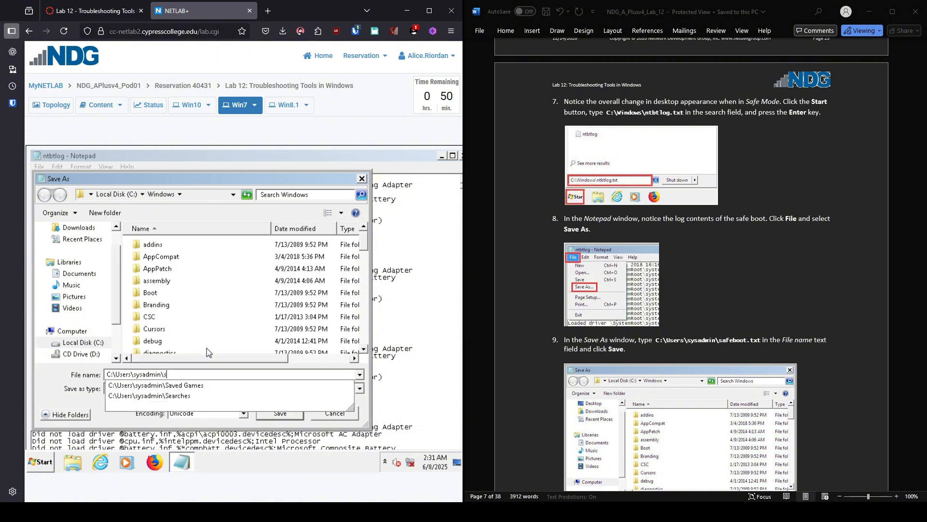
{"action": "type", "text": "afeboot.txt"}
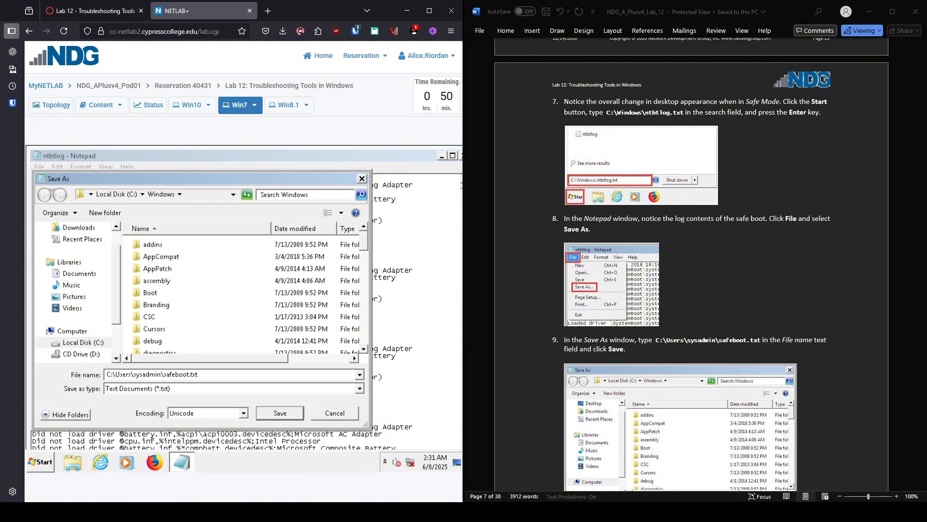
{"action": "key", "text": "Return"}
{"action": "scroll", "coordinate": [691, 290], "scroll_direction": "down", "scroll_amount": 8}
{"action": "left_click_drag", "start_coordinate": [407, 153], "coordinate": [376, 156]}
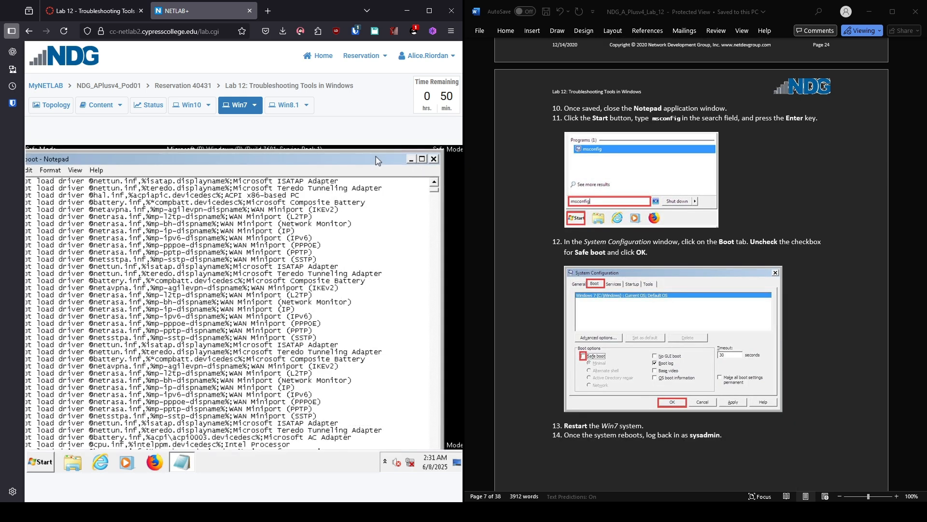
Step: Close Notepad, then uncheck Safe boot on msconfig's Boot tab and confirm with OK
{"action": "left_click", "coordinate": [433, 159]}
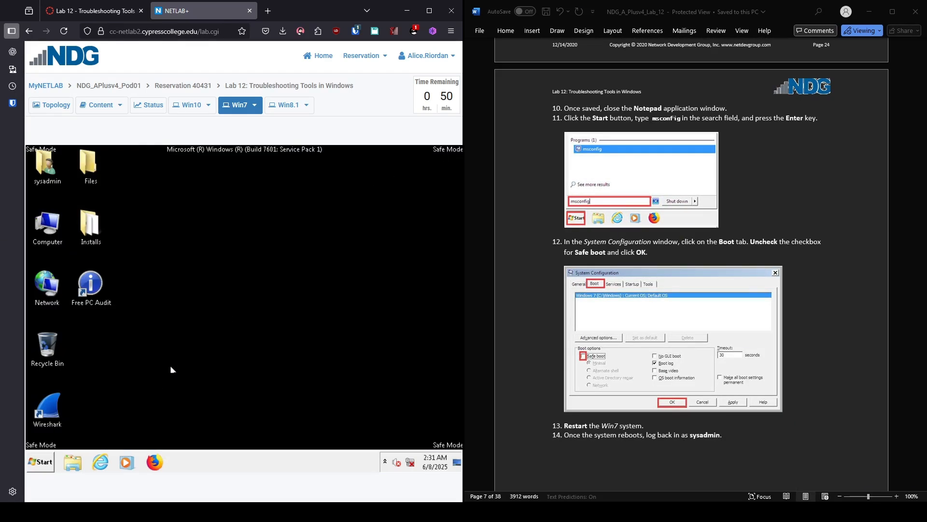
{"action": "left_click", "coordinate": [44, 463]}
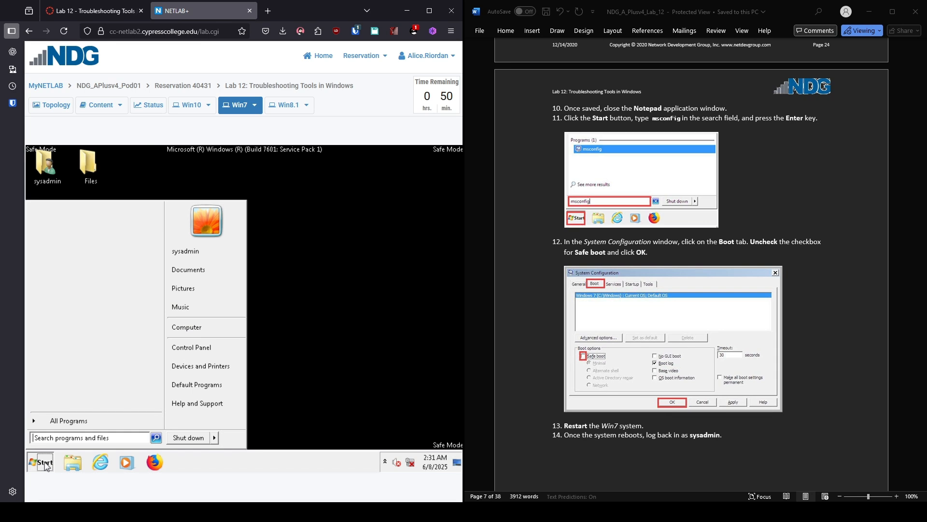
{"action": "type", "text": "msconfig"}
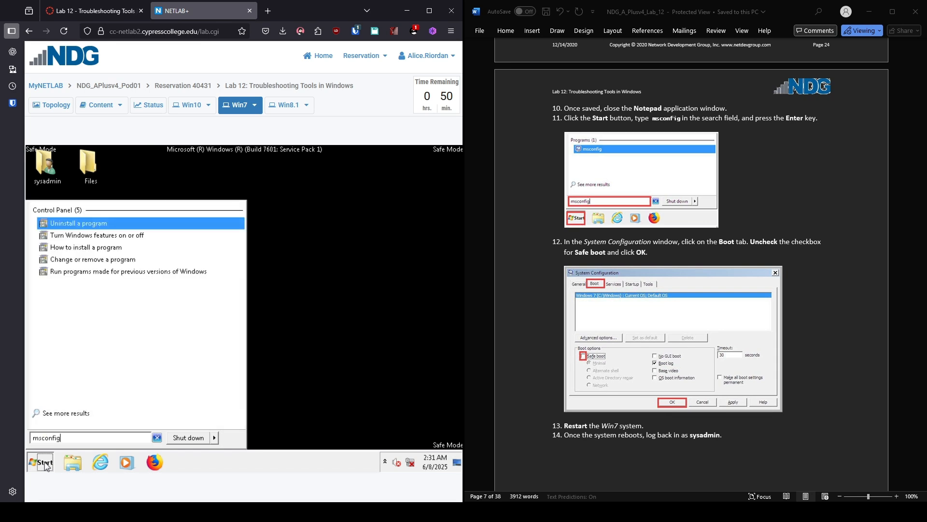
{"action": "key", "text": "Return"}
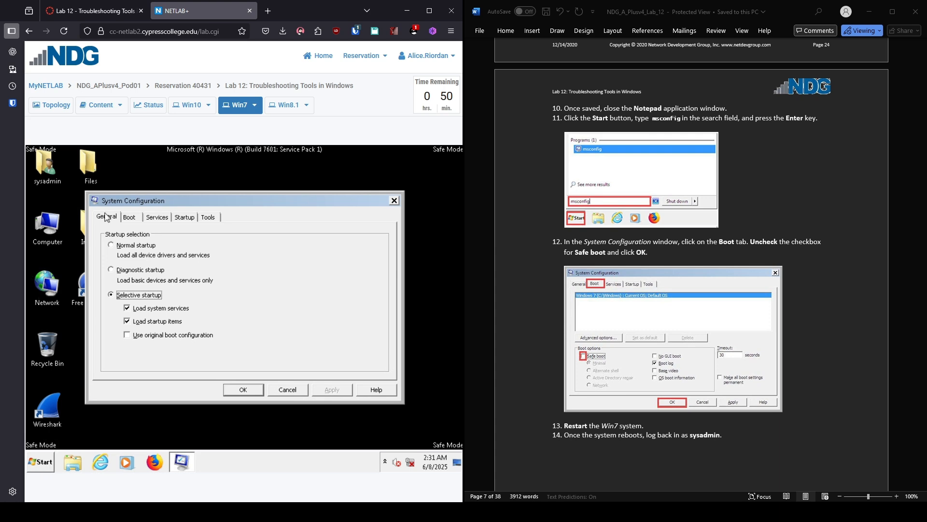
{"action": "left_click", "coordinate": [132, 217]}
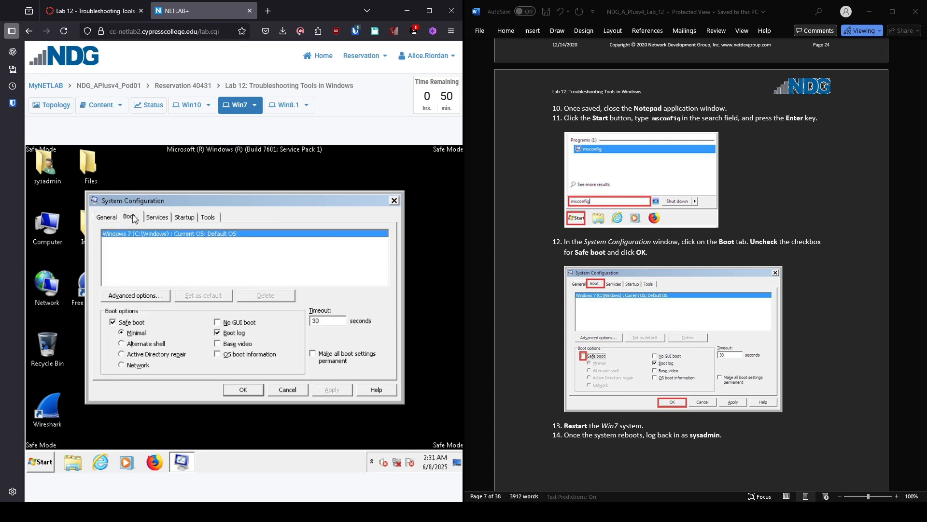
{"action": "left_click", "coordinate": [112, 322]}
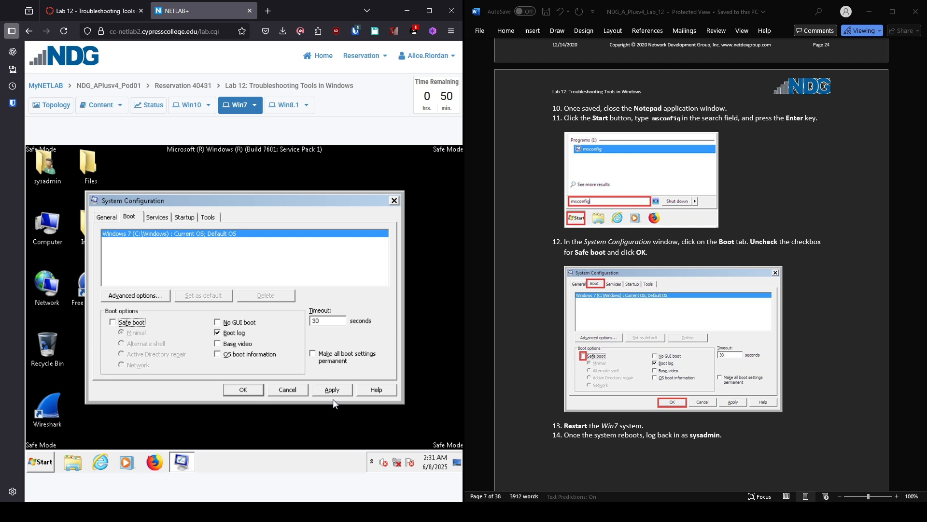
{"action": "left_click", "coordinate": [237, 393]}
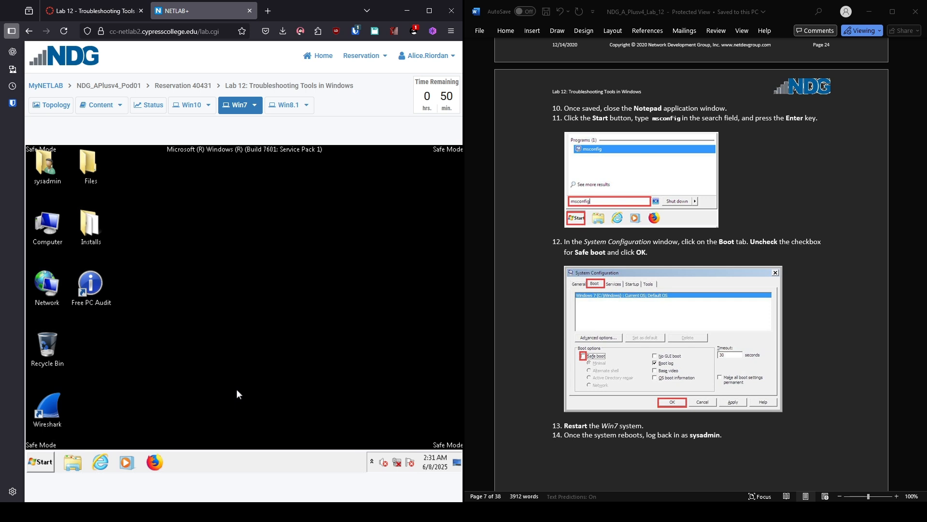
Step: Restart the Win7 machine from the Start menu's shutdown options
{"action": "left_click", "coordinate": [40, 458]}
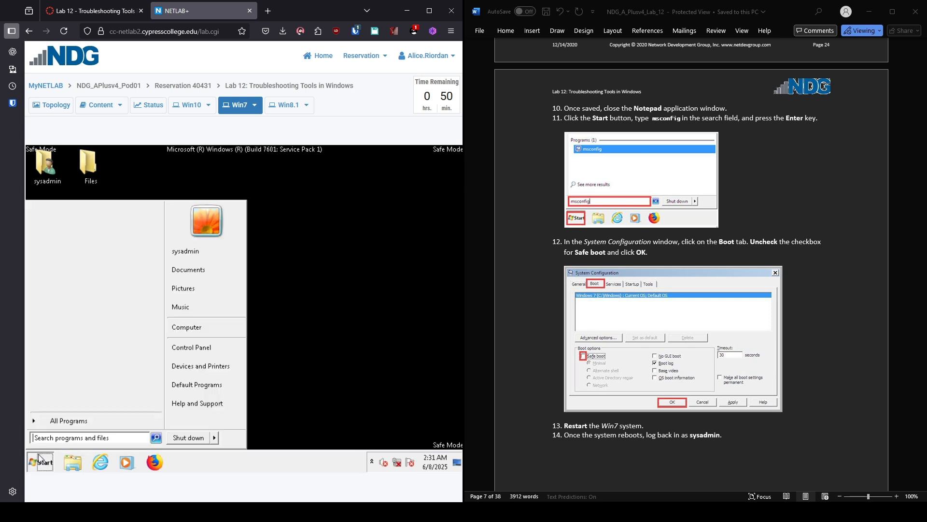
{"action": "left_click", "coordinate": [215, 438]}
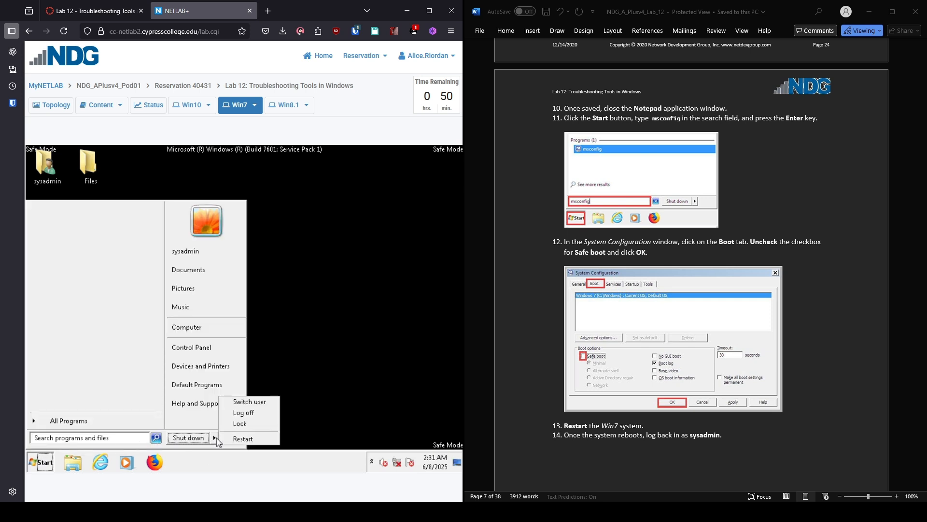
{"action": "left_click", "coordinate": [235, 441]}
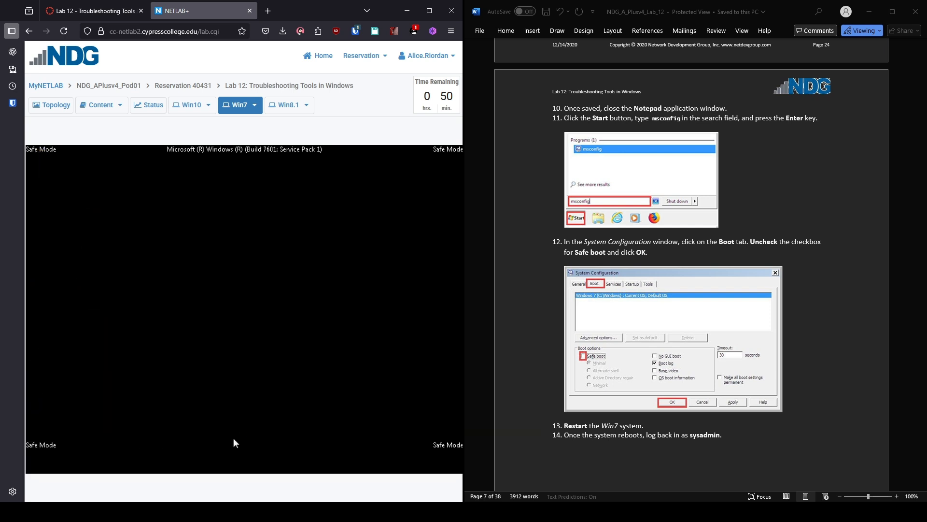
{"action": "scroll", "coordinate": [692, 265], "scroll_direction": "down", "scroll_amount": 5}
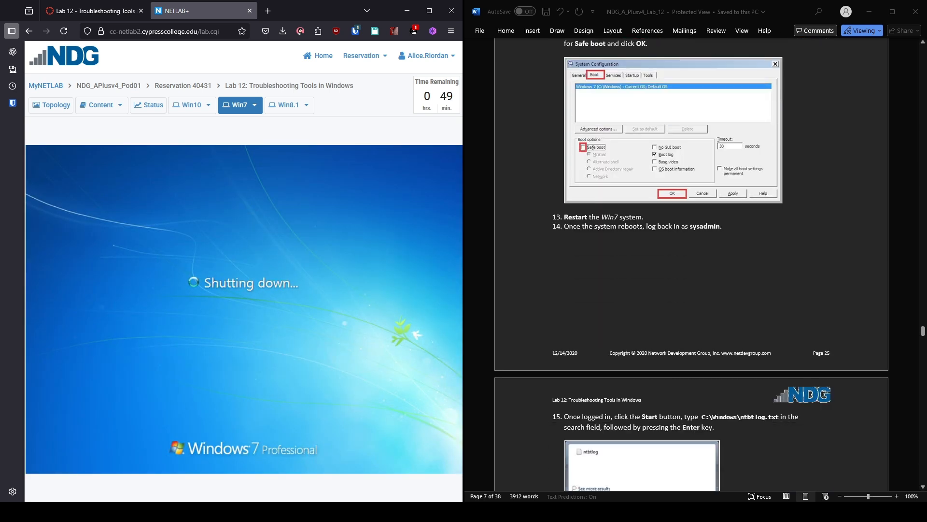
{"action": "scroll", "coordinate": [691, 265], "scroll_direction": "down", "scroll_amount": 5}
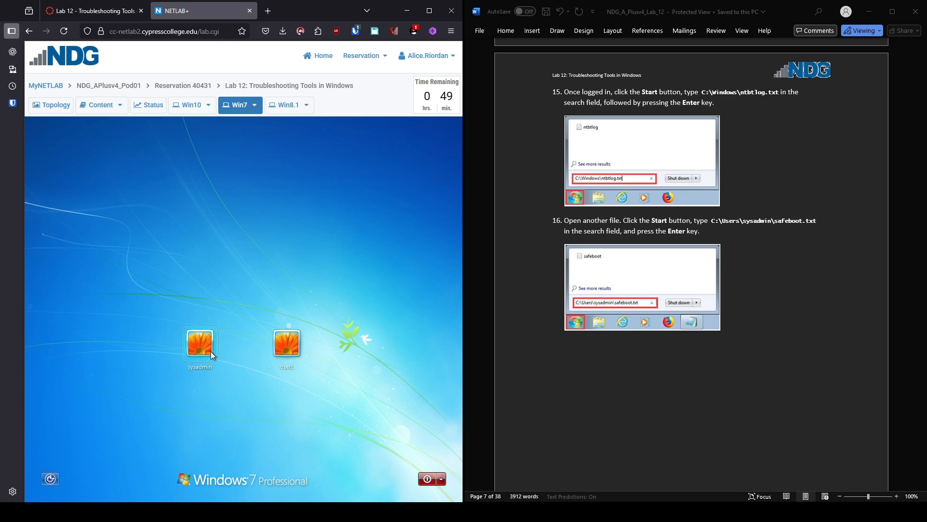
Step: Log back in as sysadmin by entering the account password
{"action": "left_click", "coordinate": [211, 352]}
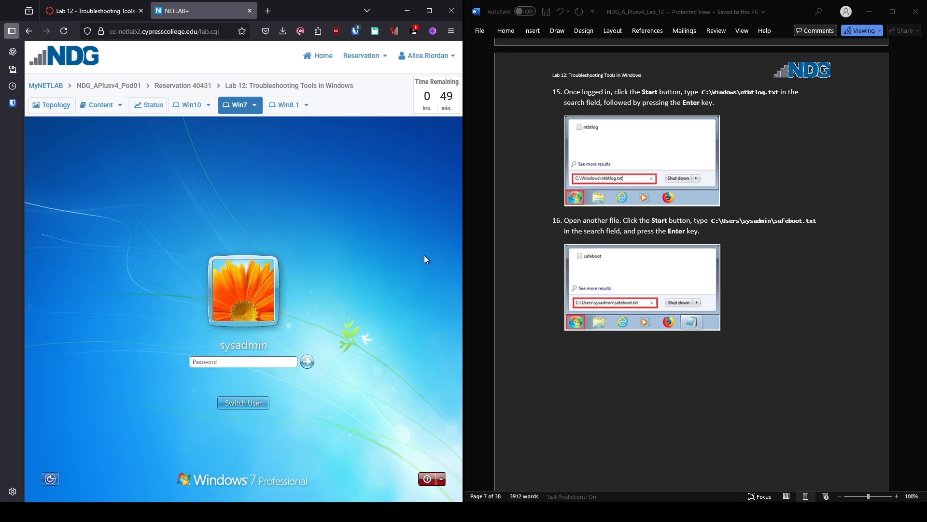
{"action": "type", "text": "Passw0r"}
{"action": "key", "text": "Return"}
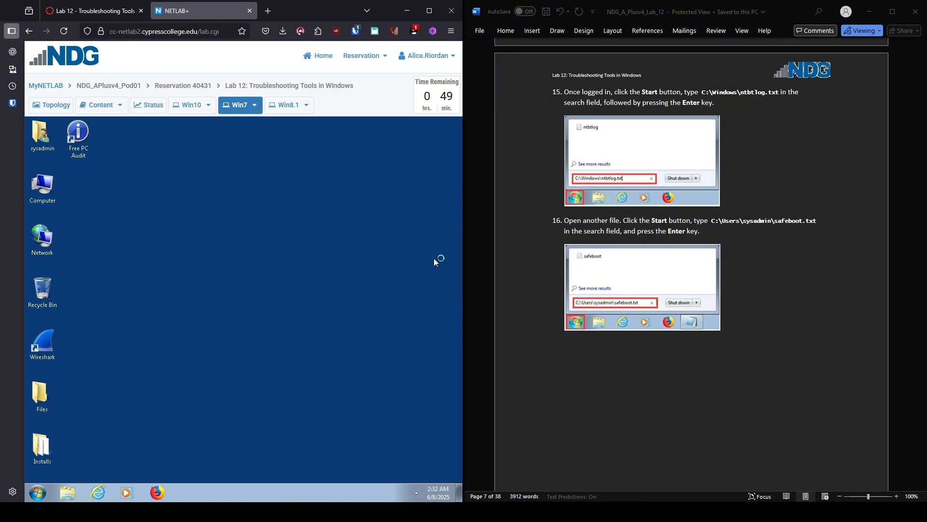
Step: Search Start for C:\Windows\ntbtlog.txt and open it in Notepad
{"action": "left_click", "coordinate": [39, 493]}
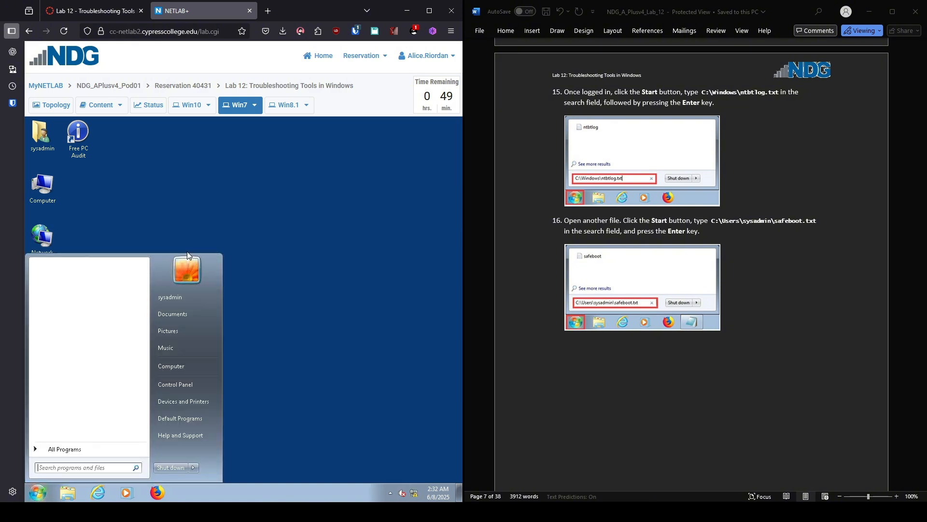
{"action": "type", "text": "C:\\W"}
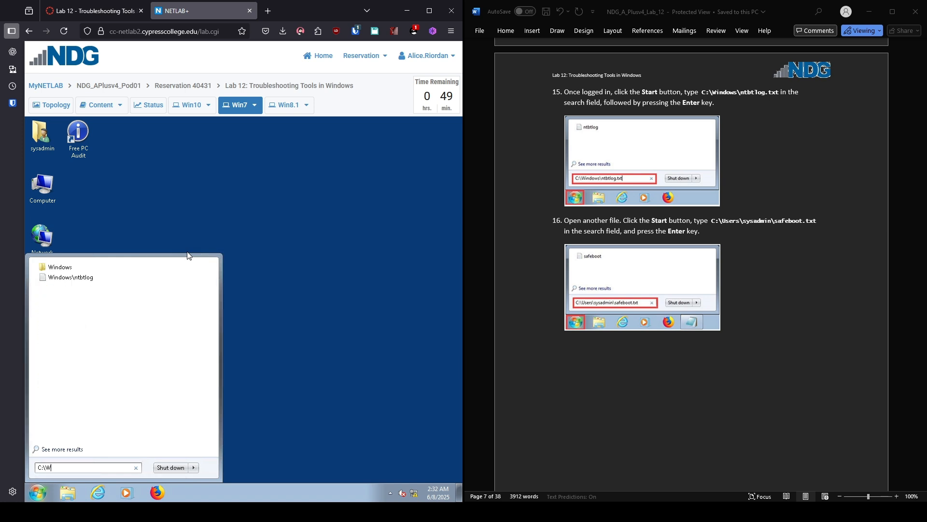
{"action": "type", "text": "indows"}
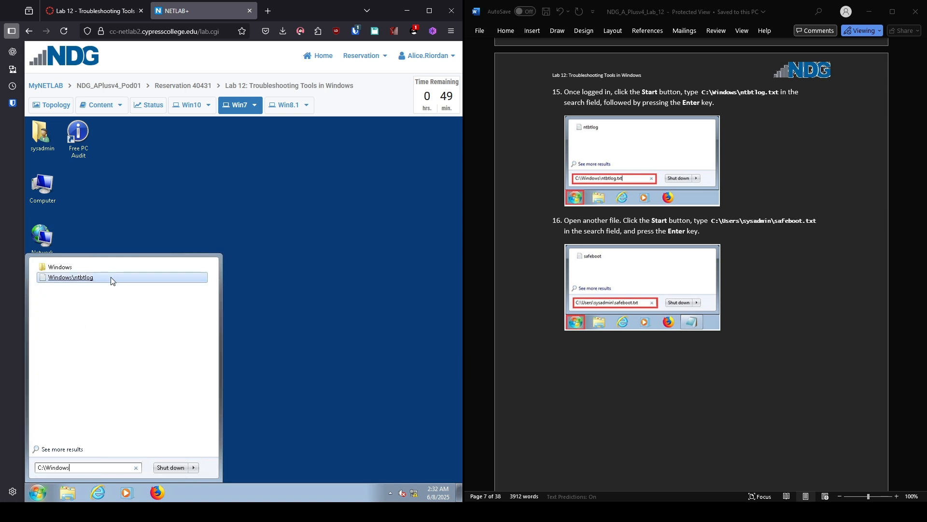
{"action": "left_click", "coordinate": [112, 281]}
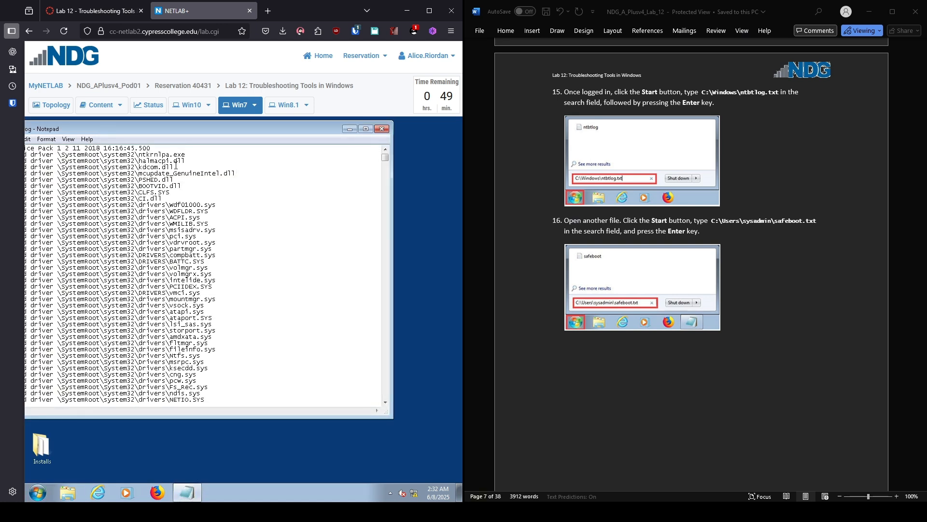
Step: Search Start for C:\Users\sysadmin\safeboot.txt
{"action": "left_click", "coordinate": [42, 495]}
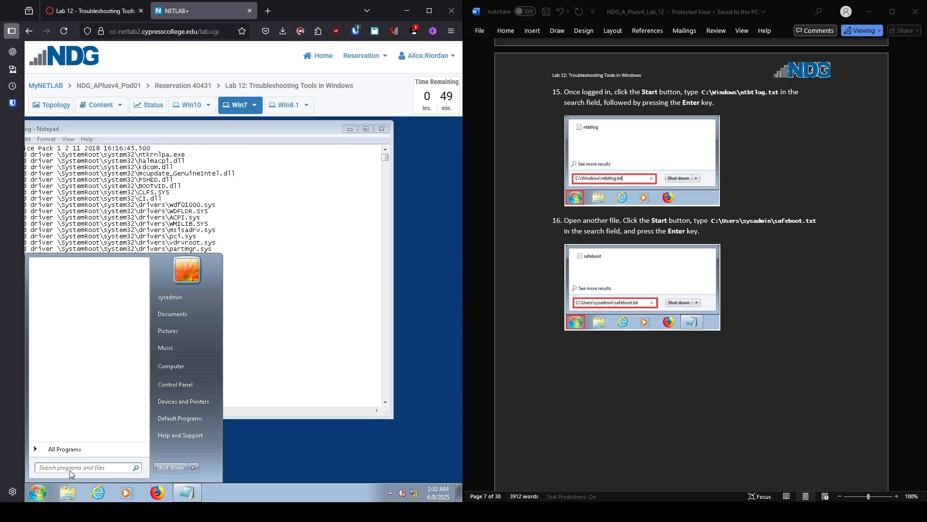
{"action": "type", "text": "C"}
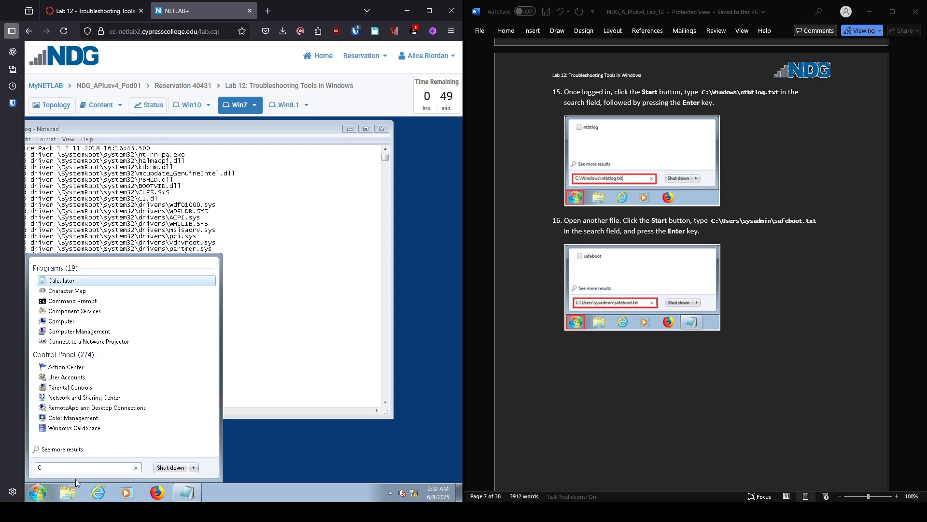
{"action": "type", "text": ":\\W"}
{"action": "key", "text": "BackSpace"}
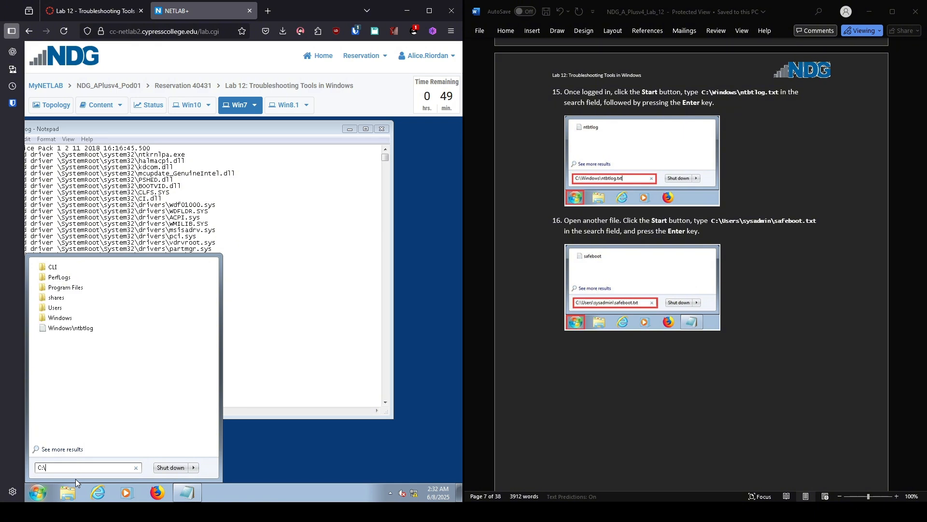
{"action": "type", "text": "Users\\"}
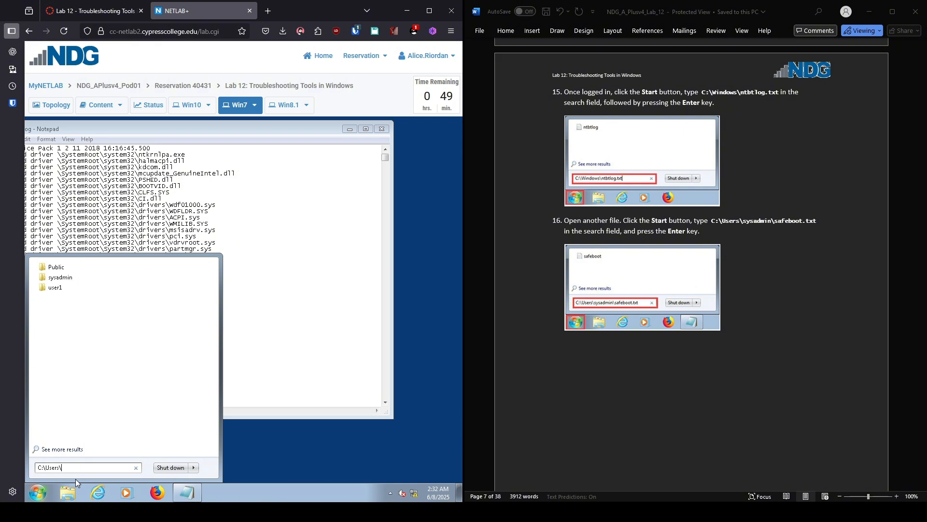
{"action": "type", "text": "syasadmin"}
{"action": "type", "text": "\\safedb"}
{"action": "type", "text": "boot"}
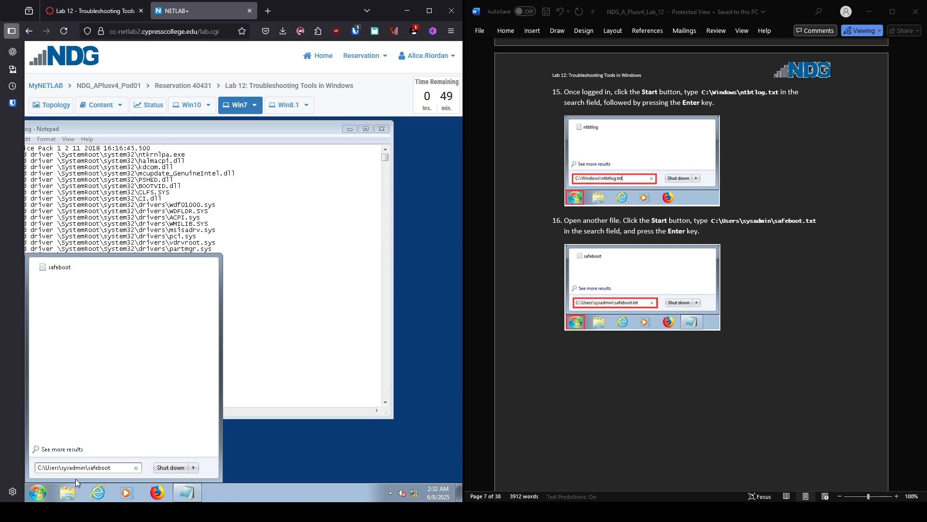
{"action": "type", "text": ".txt"}
Step: Open safeboot.txt and arrange it beside ntbtlog for side-by-side comparison
{"action": "key", "text": "Return"}
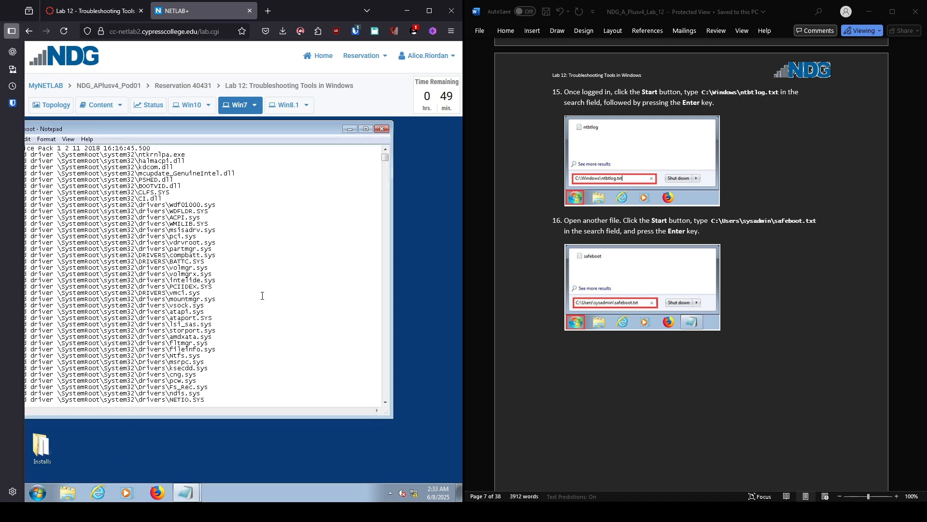
{"action": "left_click_drag", "start_coordinate": [196, 130], "coordinate": [336, 187]}
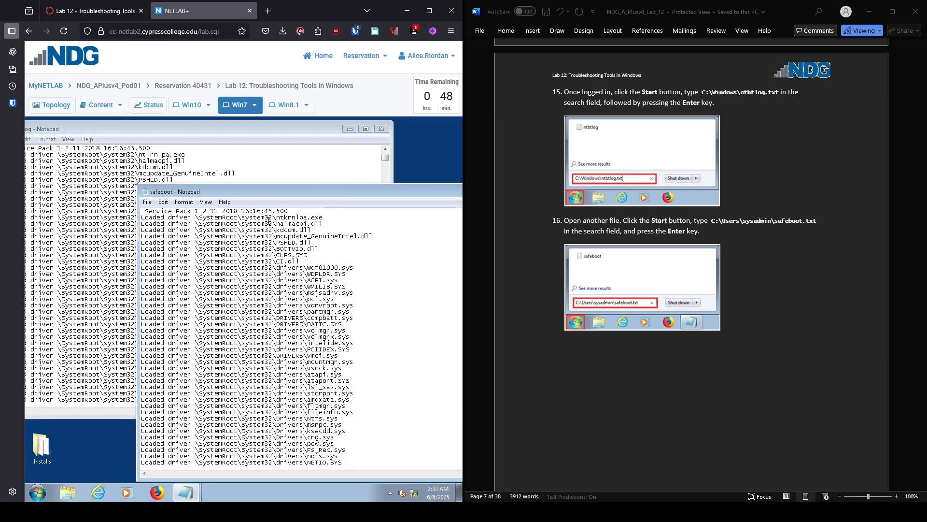
{"action": "scroll", "coordinate": [690, 265], "scroll_direction": "down", "scroll_amount": 6}
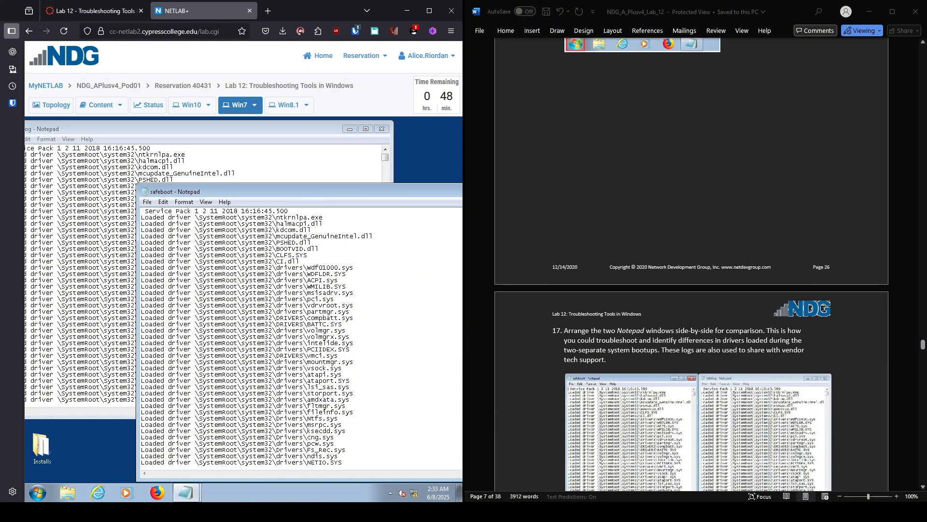
{"action": "scroll", "coordinate": [690, 266], "scroll_direction": "down", "scroll_amount": 1}
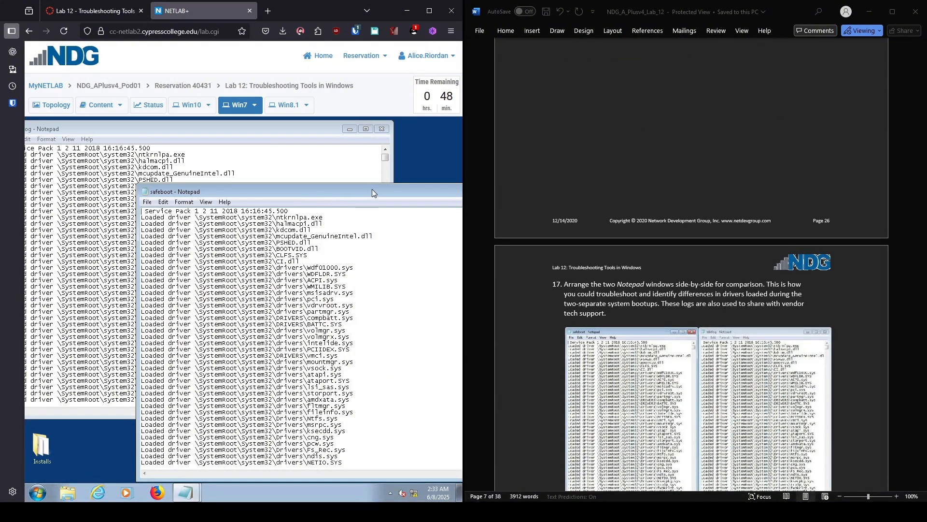
{"action": "left_click_drag", "start_coordinate": [357, 191], "coordinate": [454, 129]}
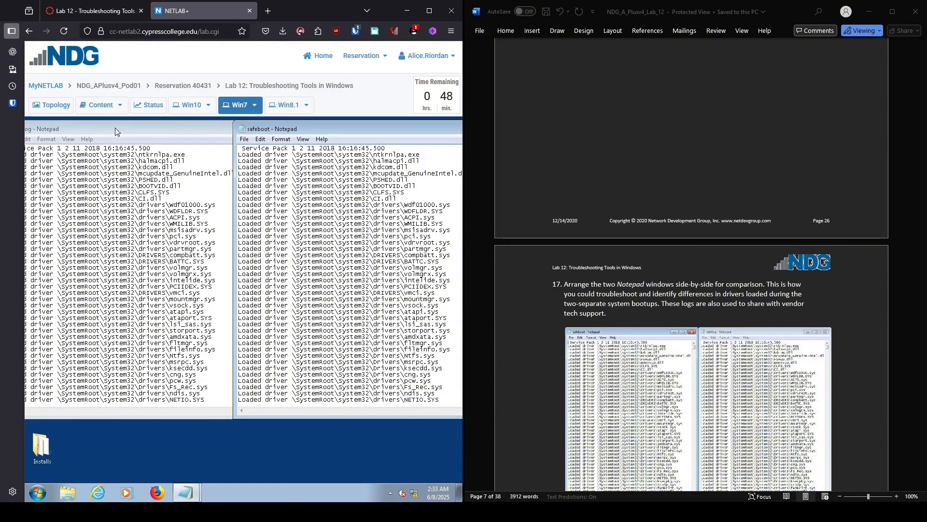
{"action": "left_click_drag", "start_coordinate": [378, 128], "coordinate": [283, 146]}
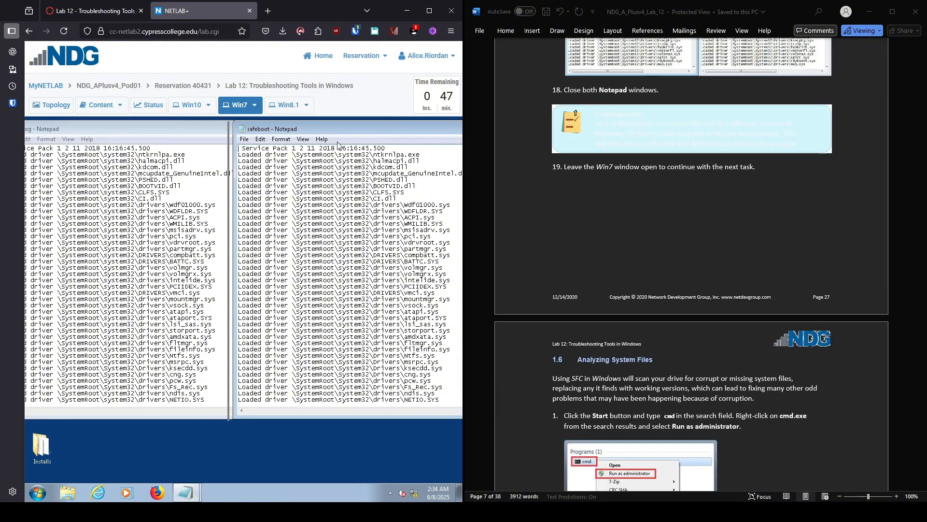
{"action": "left_click_drag", "start_coordinate": [419, 147], "coordinate": [337, 148]}
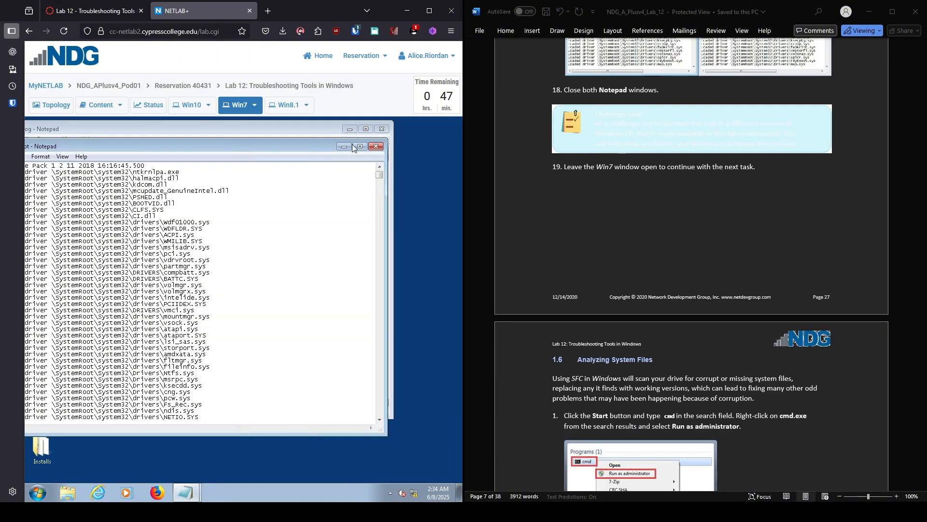
Step: Close both the safeboot and ntbtlog Notepad windows
{"action": "left_click", "coordinate": [380, 148]}
{"action": "left_click", "coordinate": [382, 129]}
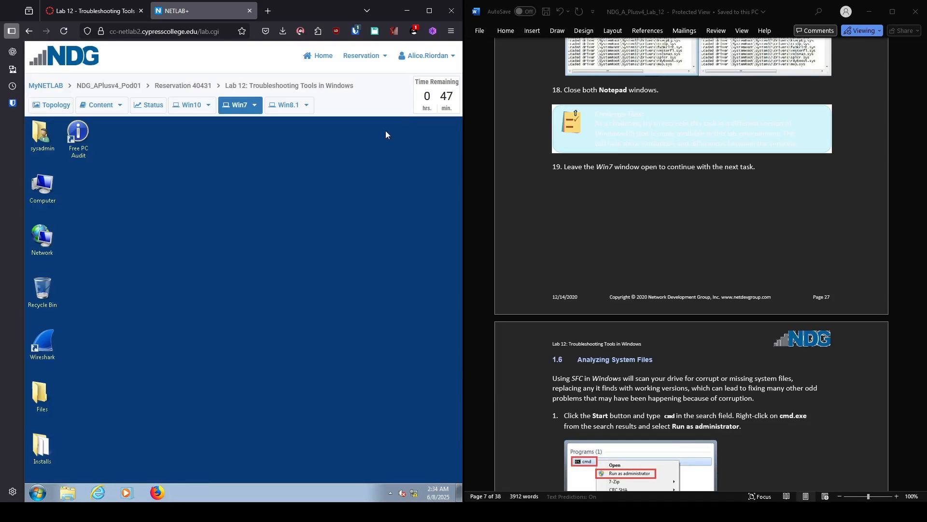
{"action": "scroll", "coordinate": [690, 242], "scroll_direction": "down", "scroll_amount": 1}
{"action": "scroll", "coordinate": [690, 266], "scroll_direction": "down", "scroll_amount": 6}
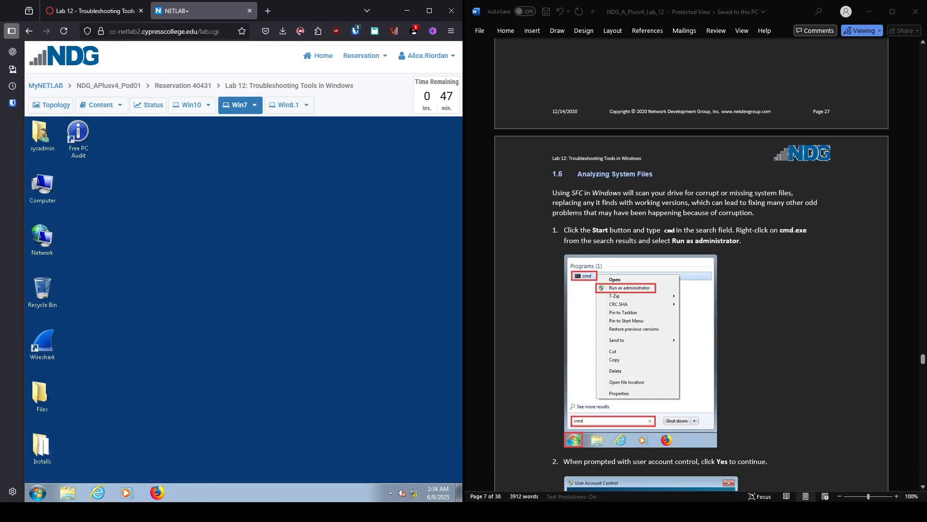
{"action": "left_click", "coordinate": [37, 492]}
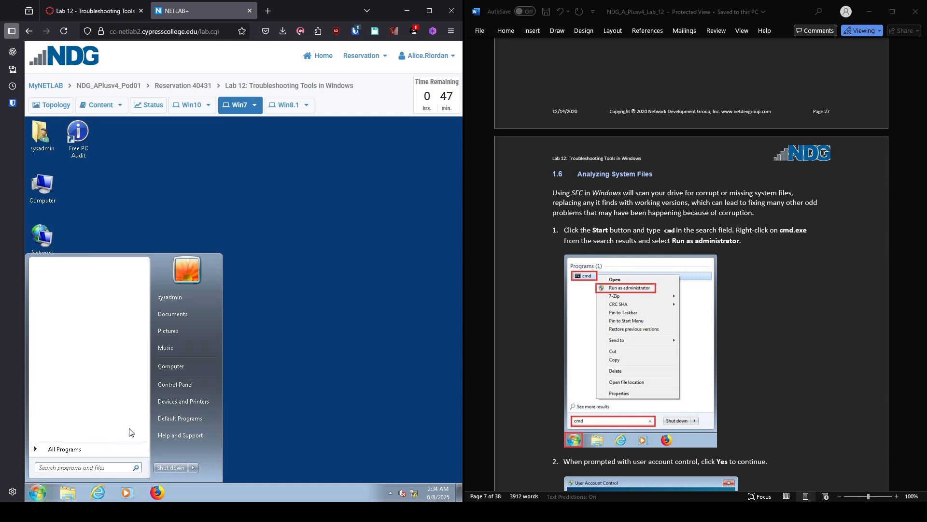
Step: Search for cmd and run it as administrator, approving the UAC prompt
{"action": "type", "text": "cmed"}
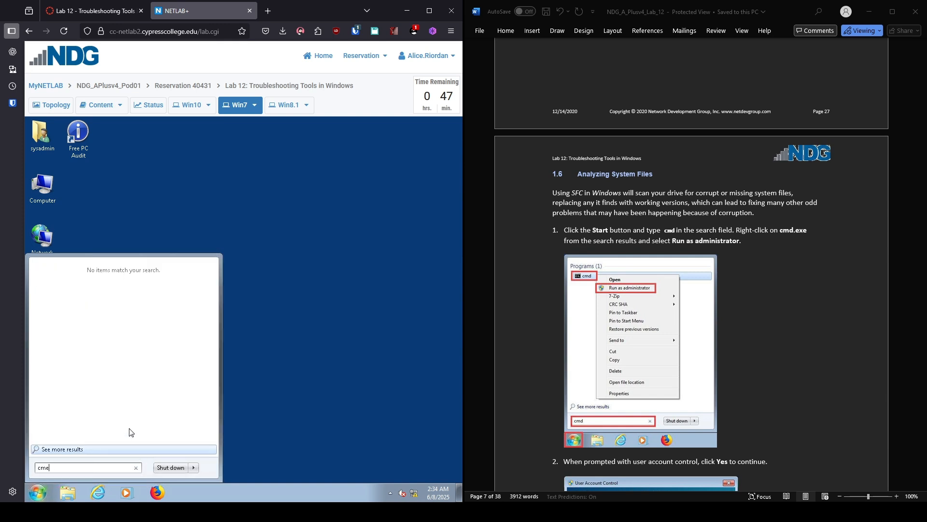
{"action": "key", "text": "BackSpace"}
{"action": "type", "text": "d"}
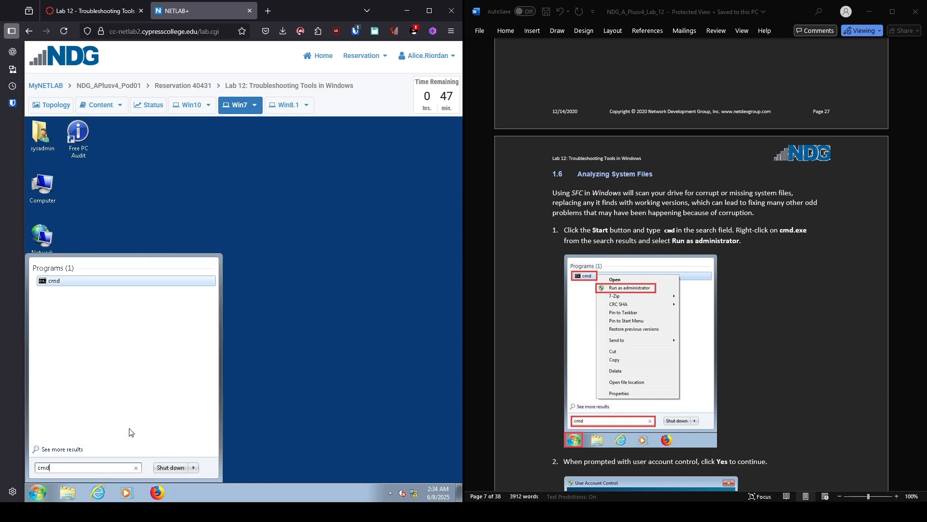
{"action": "right_click", "coordinate": [97, 280]}
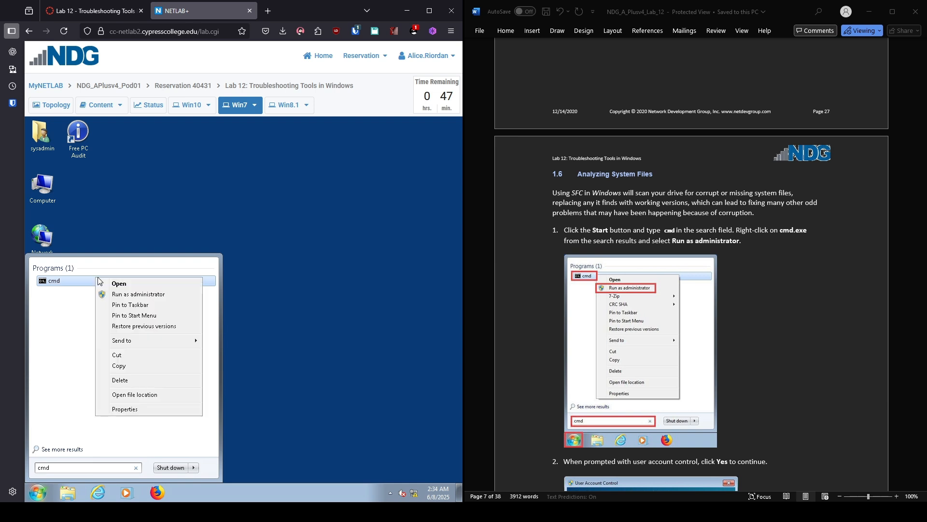
{"action": "left_click", "coordinate": [140, 296]}
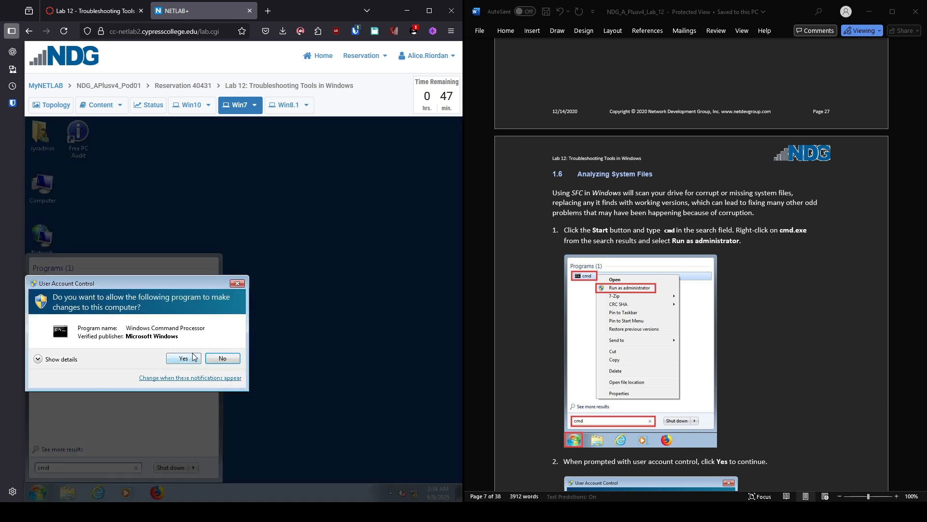
{"action": "left_click", "coordinate": [192, 357]}
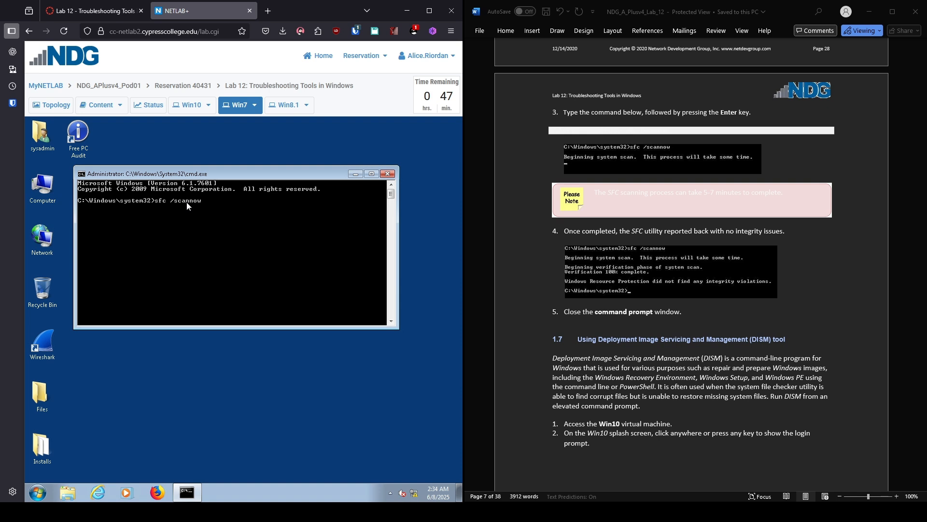
Step: Run sfc /scannow and let it reach 100% with no integrity violations
{"action": "key", "text": "Return"}
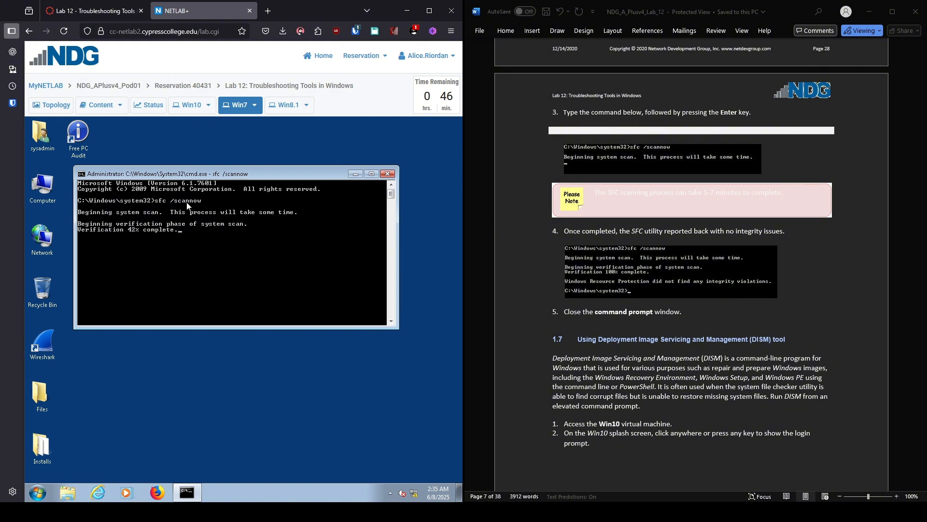
{"action": "scroll", "coordinate": [690, 266], "scroll_direction": "down", "scroll_amount": 6}
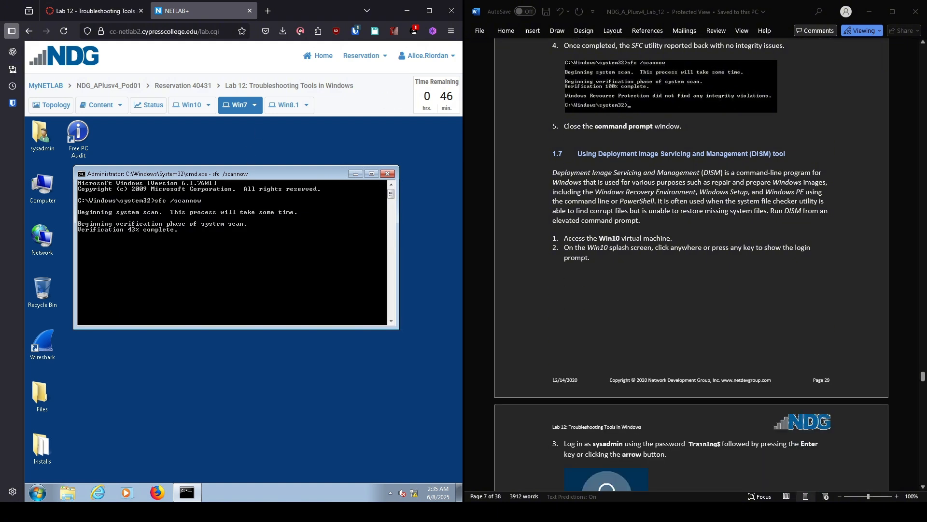
{"action": "scroll", "coordinate": [691, 265], "scroll_direction": "down", "scroll_amount": 3}
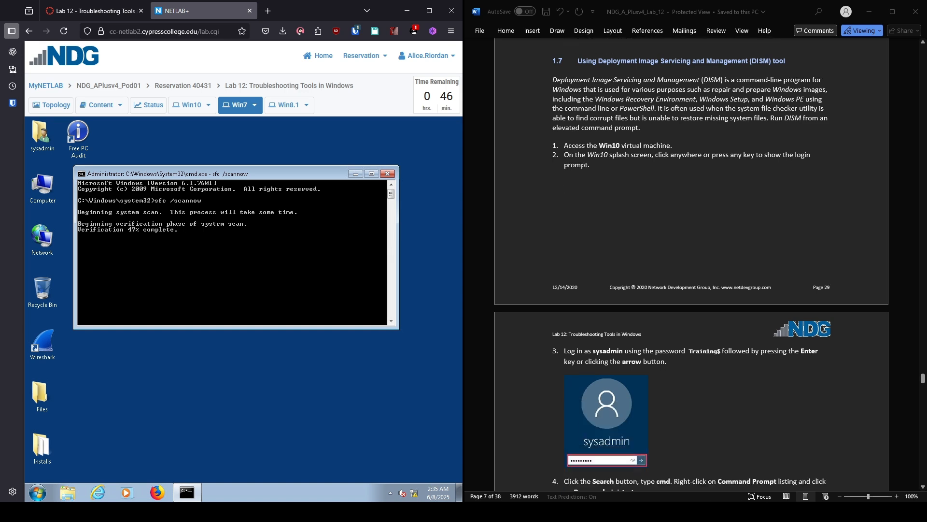
{"action": "scroll", "coordinate": [691, 266], "scroll_direction": "down", "scroll_amount": 1}
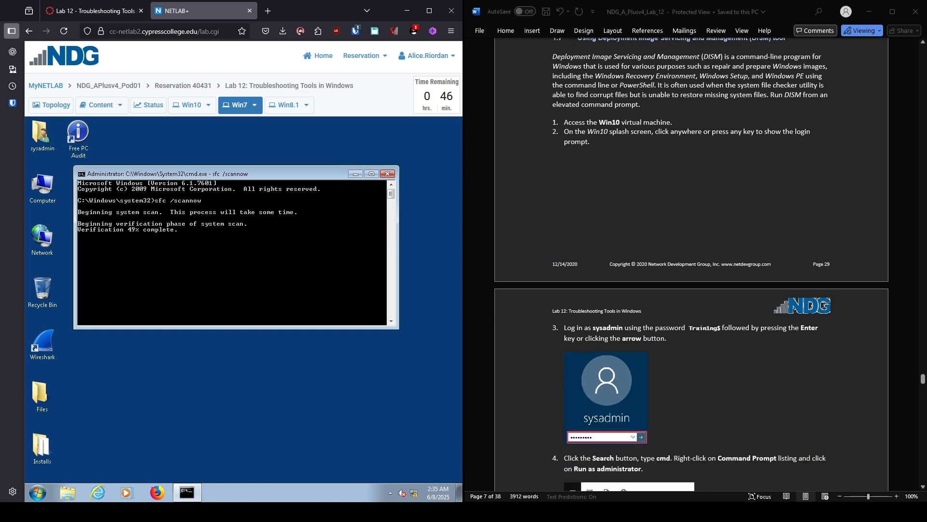
{"action": "scroll", "coordinate": [690, 265], "scroll_direction": "up", "scroll_amount": 1}
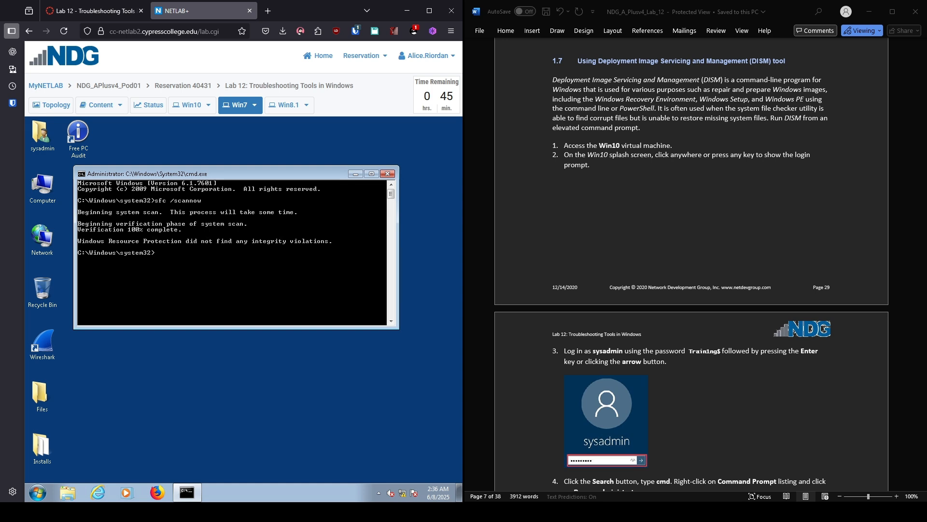
Step: Close the Win7 command prompt, switch to Win10, and sign in as sysadmin with the password
{"action": "left_click", "coordinate": [387, 174]}
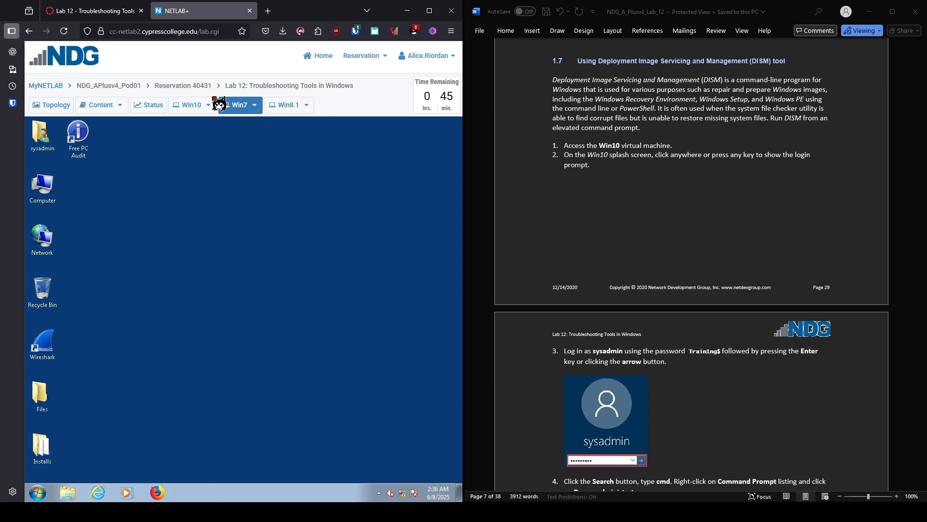
{"action": "left_click", "coordinate": [191, 107]}
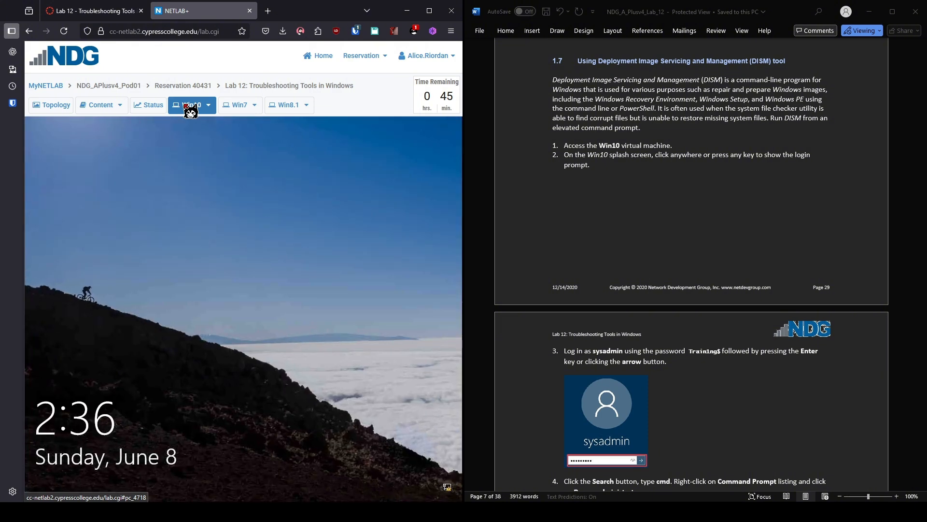
{"action": "left_click", "coordinate": [233, 204]}
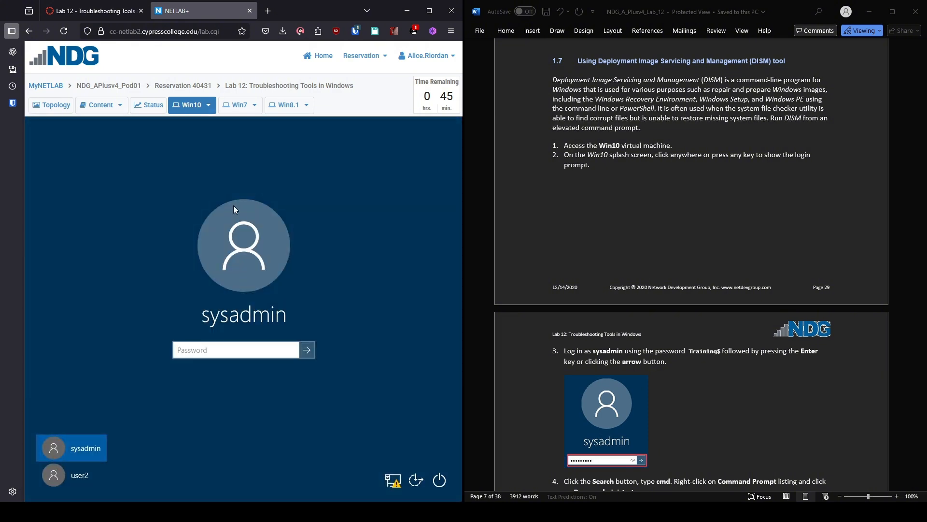
{"action": "type", "text": "Training$"}
{"action": "key", "text": "Return"}
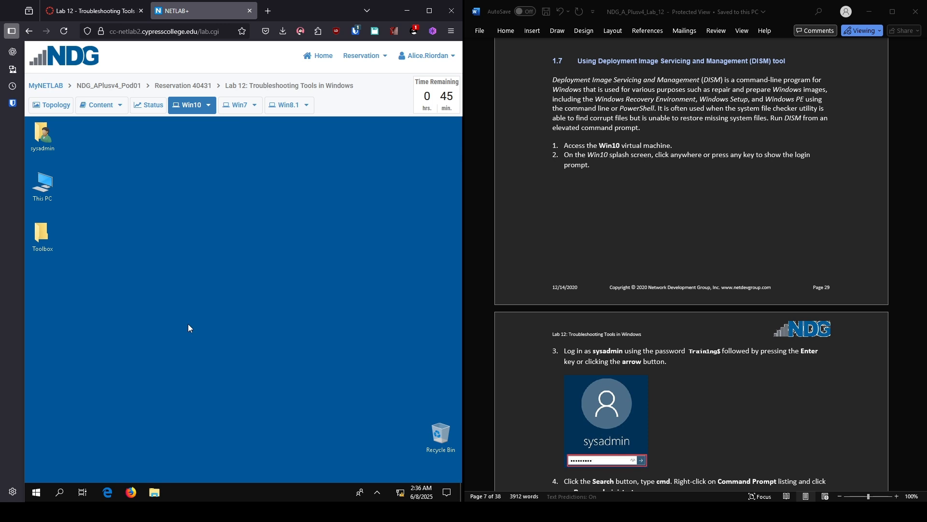
Step: Search for cmd in Win10 and run Command Prompt as administrator, approving UAC
{"action": "left_click", "coordinate": [59, 491]}
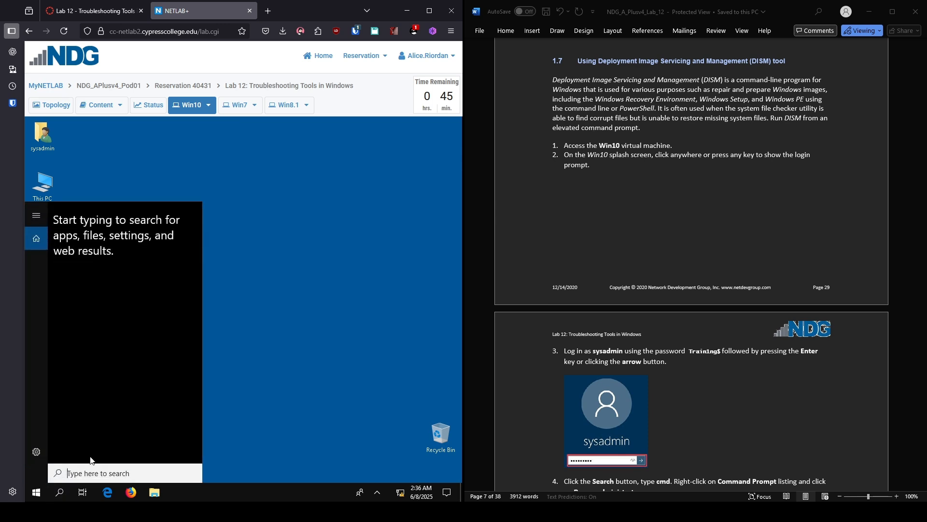
{"action": "type", "text": "command pro"}
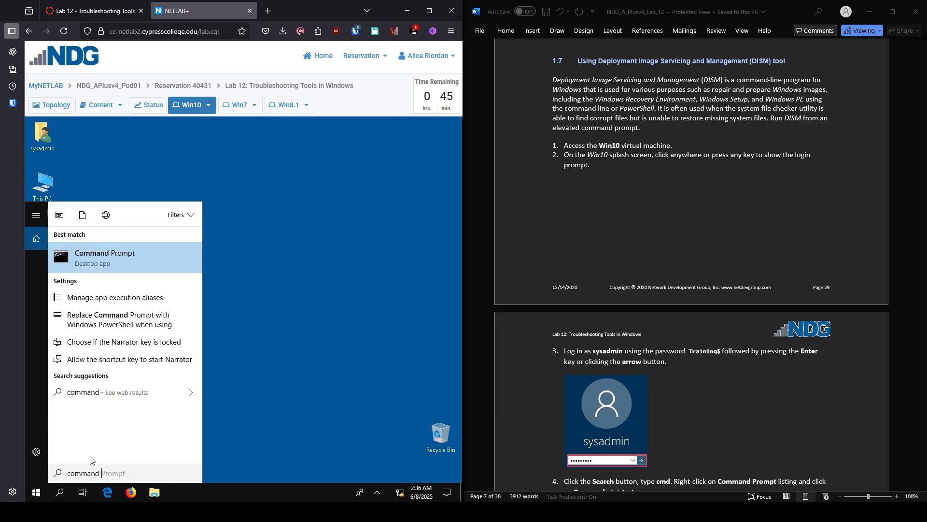
{"action": "key", "text": "BackSpace"}
{"action": "key", "text": "BackSpace"}
{"action": "key", "text": "BackSpace"}
{"action": "key", "text": "BackSpace"}
{"action": "key", "text": "BackSpace"}
{"action": "key", "text": "BackSpace"}
{"action": "key", "text": "BackSpace"}
{"action": "key", "text": "BackSpace"}
{"action": "key", "text": "BackSpace"}
{"action": "key", "text": "BackSpace"}
{"action": "key", "text": "BackSpace"}
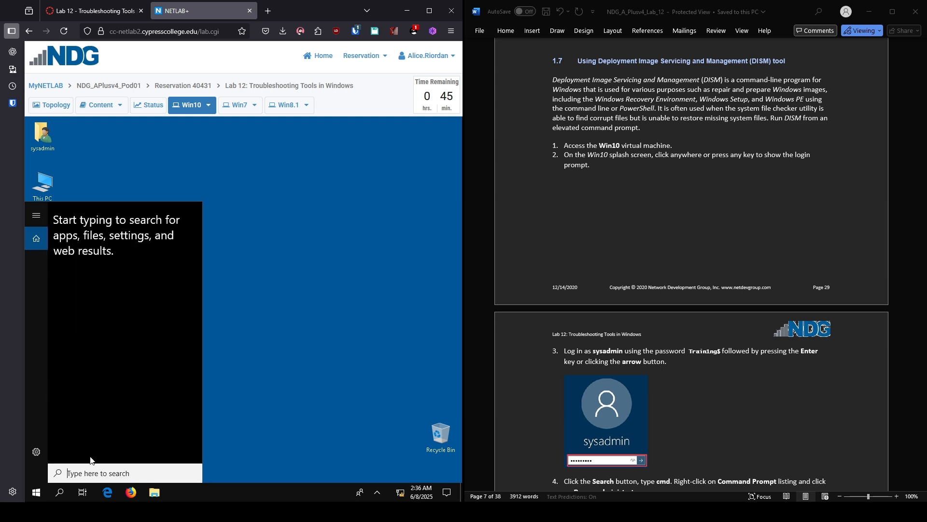
{"action": "type", "text": "cmd"}
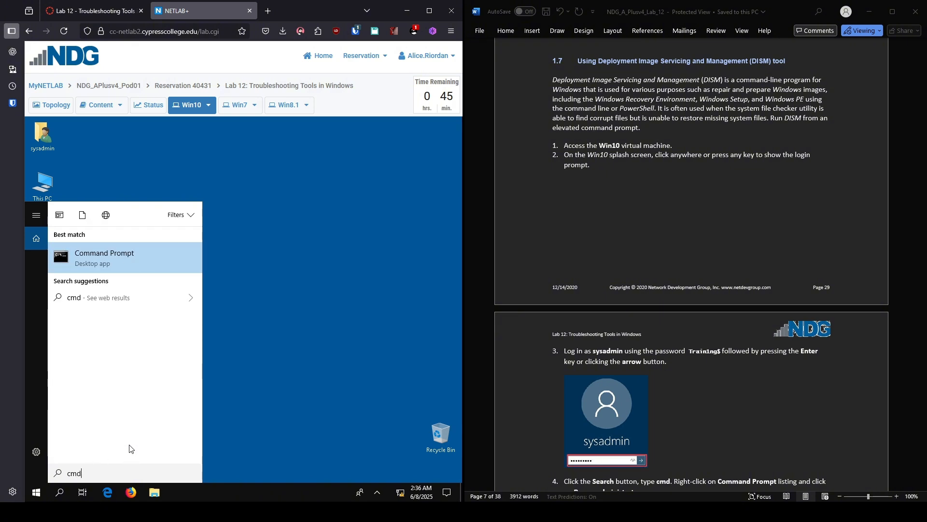
{"action": "right_click", "coordinate": [105, 260]}
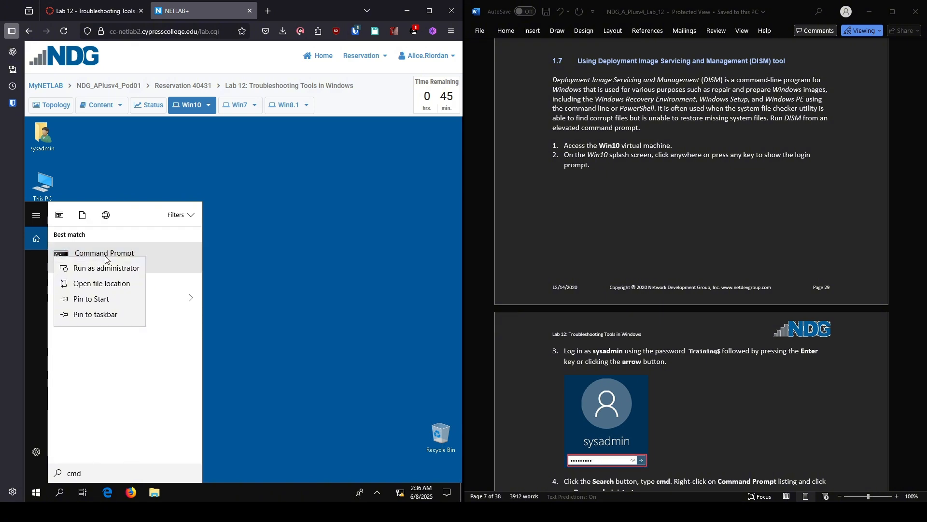
{"action": "left_click", "coordinate": [103, 266]}
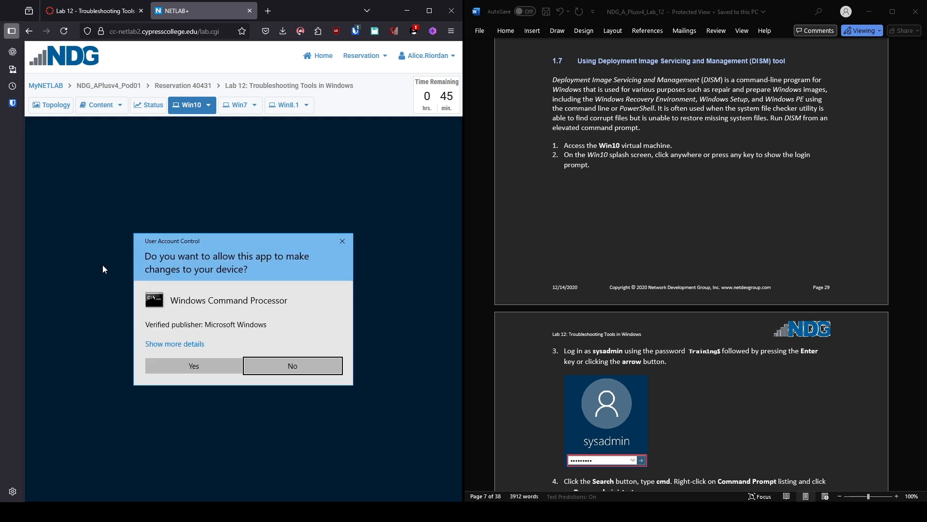
{"action": "left_click", "coordinate": [184, 367]}
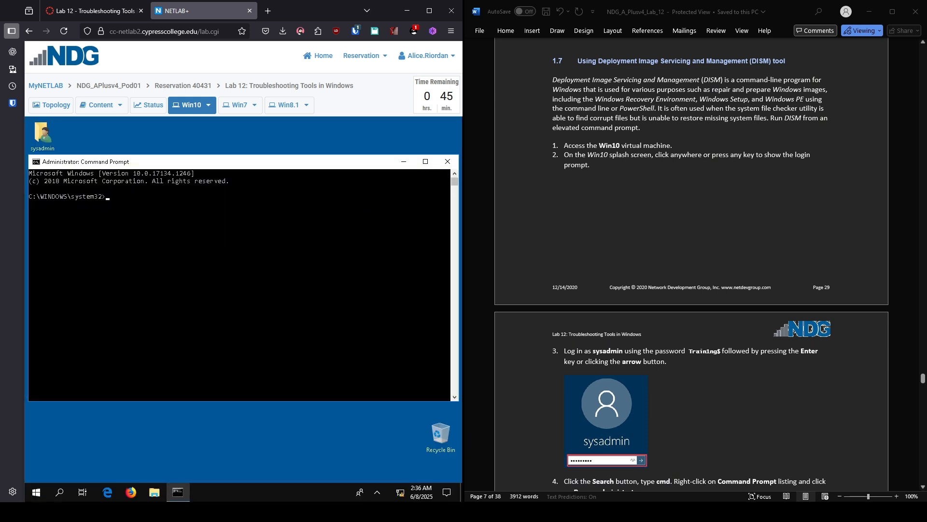
{"action": "scroll", "coordinate": [691, 265], "scroll_direction": "down", "scroll_amount": 15}
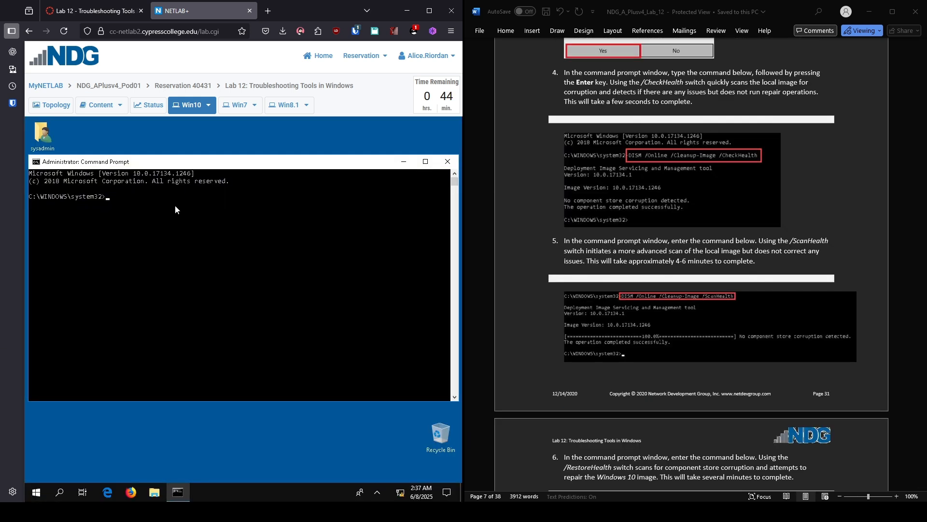
Step: Run DISM /Online /Cleanup-Image /CheckHealth in the admin prompt, then enter the ScanHealth command
{"action": "left_click", "coordinate": [173, 205]}
{"action": "type", "text": "DISM /Online /Cleanup-Image /CheckHealth"}
{"action": "key", "text": "Return"}
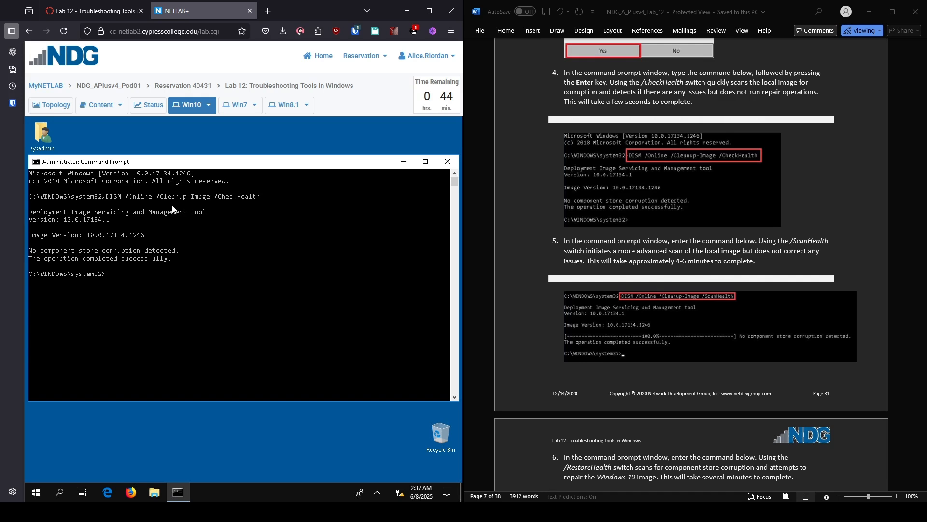
{"action": "type", "text": "DISM /Online /Cleanup-Image /Scan"}
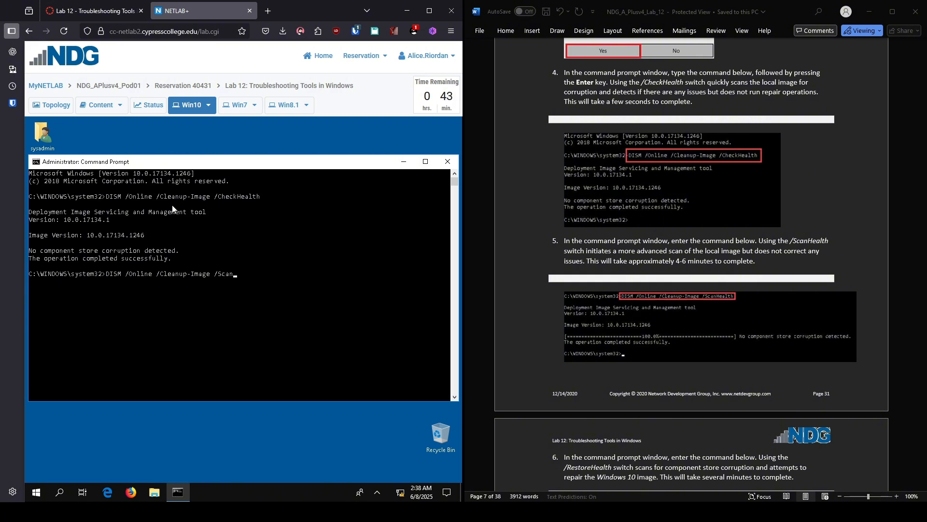
{"action": "type", "text": "Health"}
Step: Start the DISM ScanHealth scan and follow it to 100% with no corruption reported
{"action": "key", "text": "Return"}
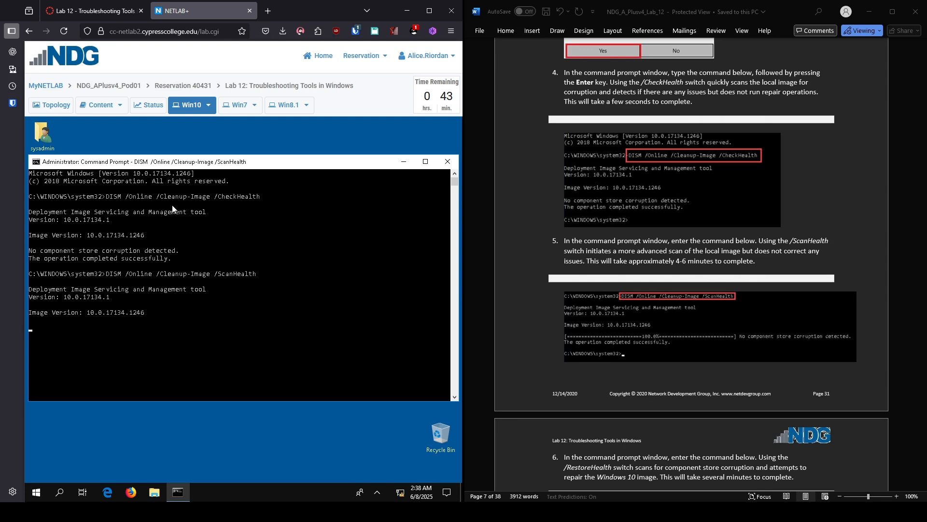
{"action": "scroll", "coordinate": [690, 266], "scroll_direction": "down", "scroll_amount": 6}
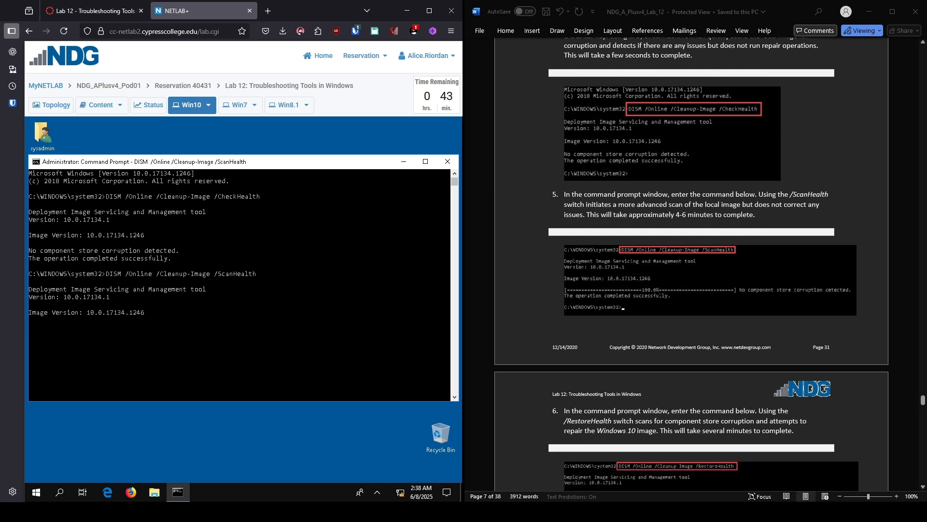
{"action": "scroll", "coordinate": [691, 266], "scroll_direction": "down", "scroll_amount": 1}
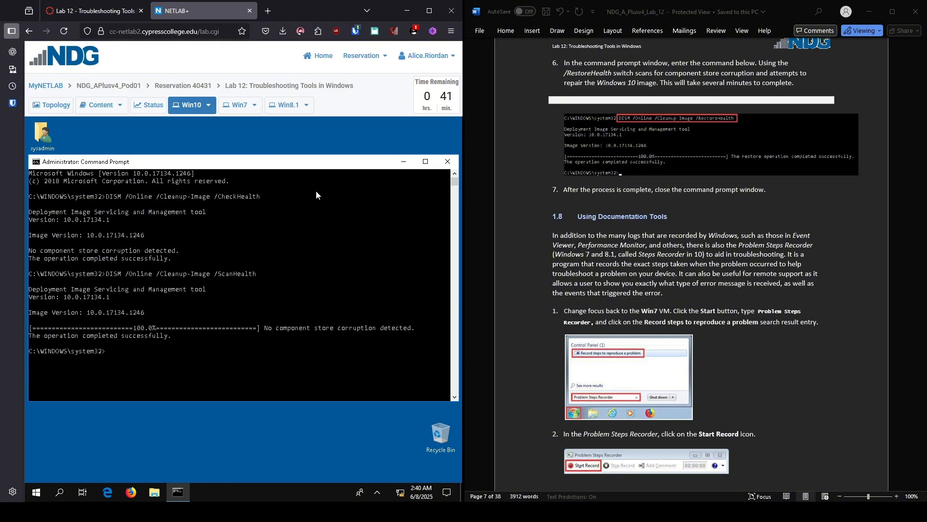
Step: Run DISM /Online /Cleanup-Image /RestoreHealth on the Win10 image
{"action": "type", "text": "DISM"}
{"action": "type", "text": " /Onlin"}
{"action": "type", "text": "e /Cla"}
{"action": "type", "text": "eanu"}
{"action": "type", "text": "p-Image"}
{"action": "type", "text": " /RestoreHeal"}
{"action": "type", "text": "th"}
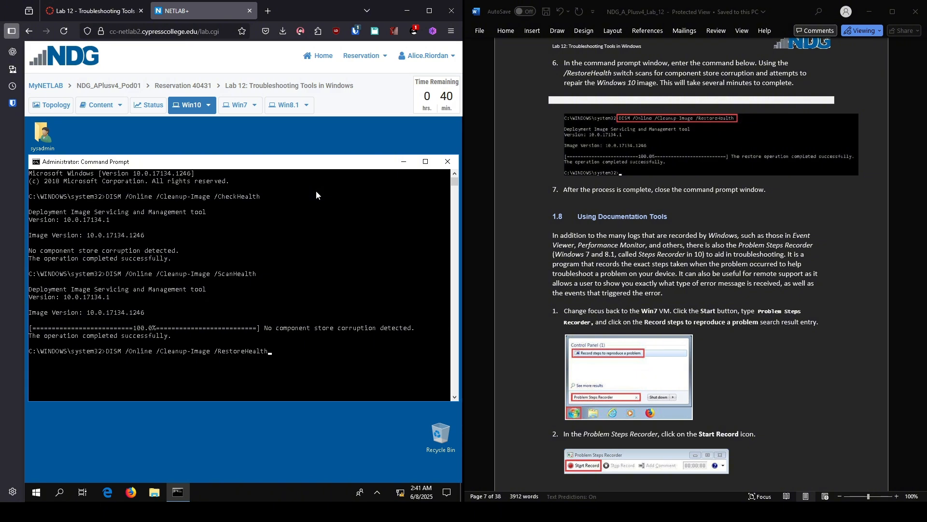
{"action": "key", "text": "Return"}
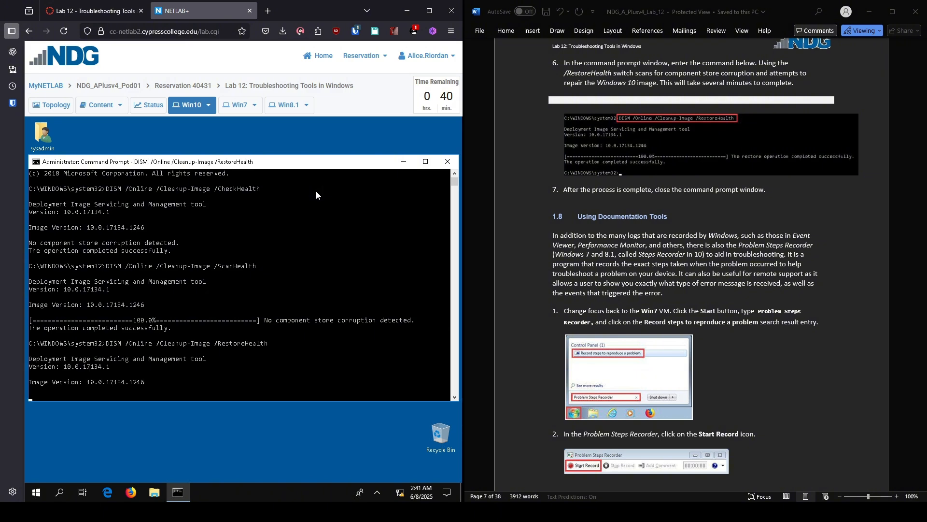
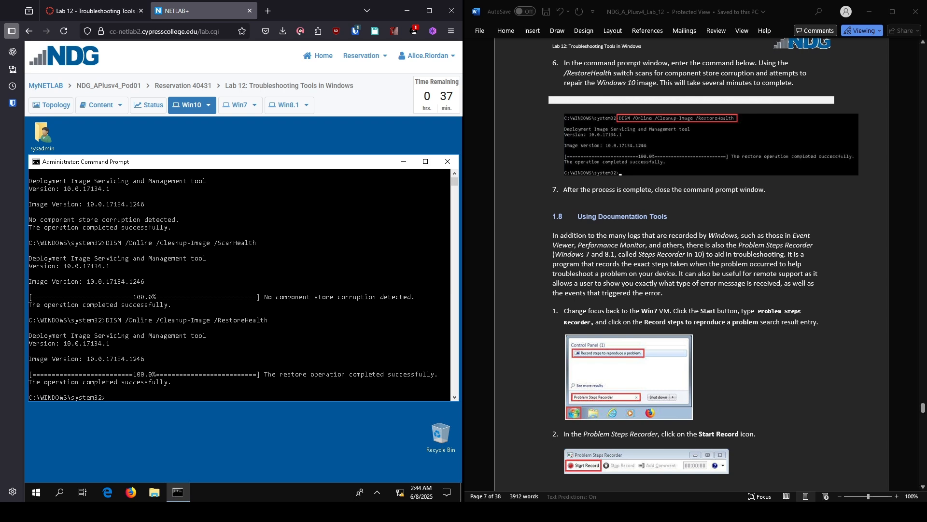
Step: Close the Administrator Command Prompt window on the Win10 machine
{"action": "left_click", "coordinate": [448, 162]}
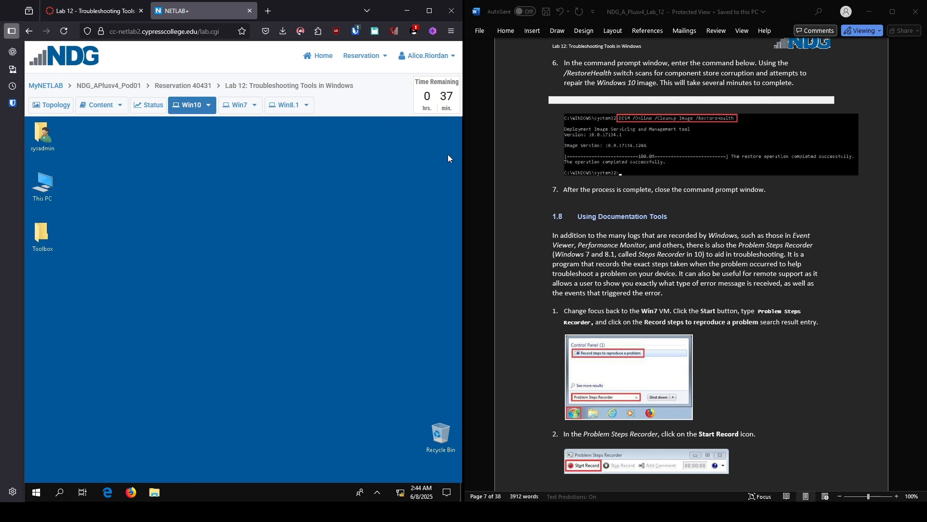
Step: On the Win7 machine, launch Problem Steps Recorder by searching 'problem steps recorder' from Start
{"action": "left_click", "coordinate": [238, 108]}
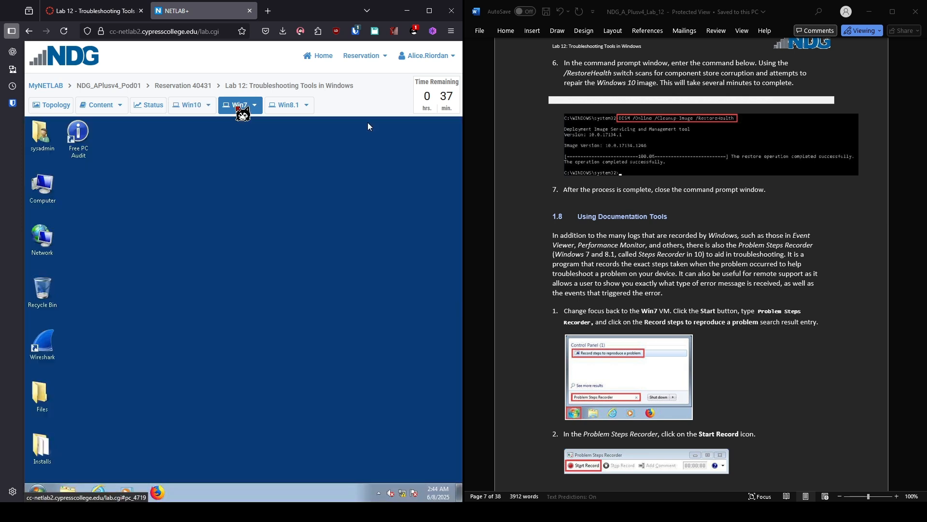
{"action": "left_click", "coordinate": [38, 493]}
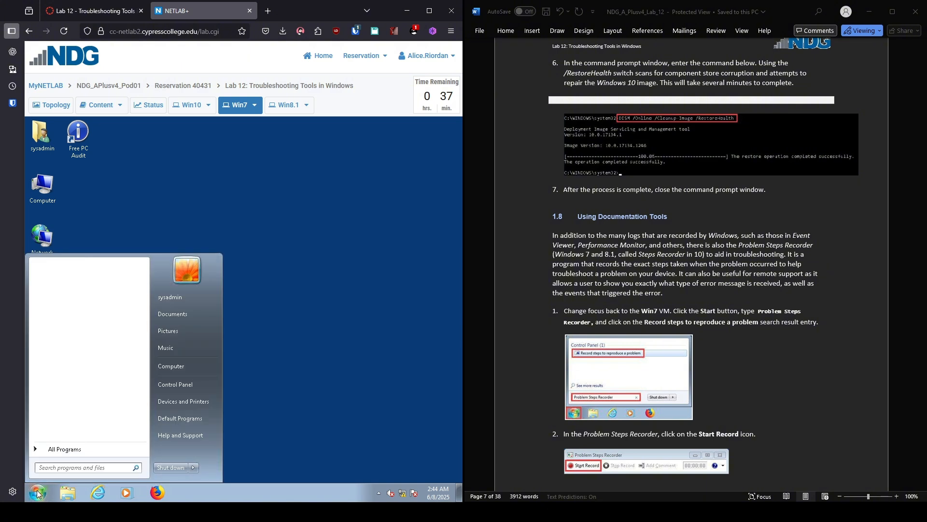
{"action": "type", "text": "pro"}
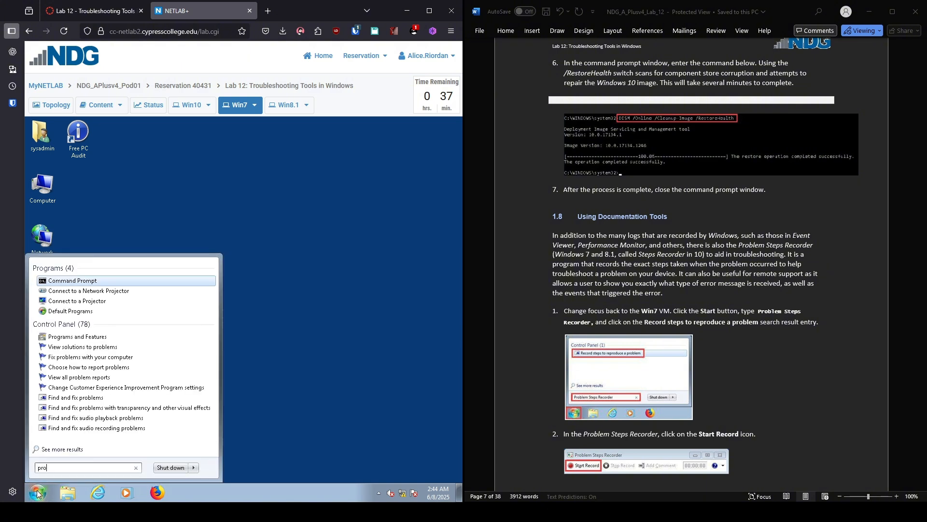
{"action": "type", "text": "blem st"}
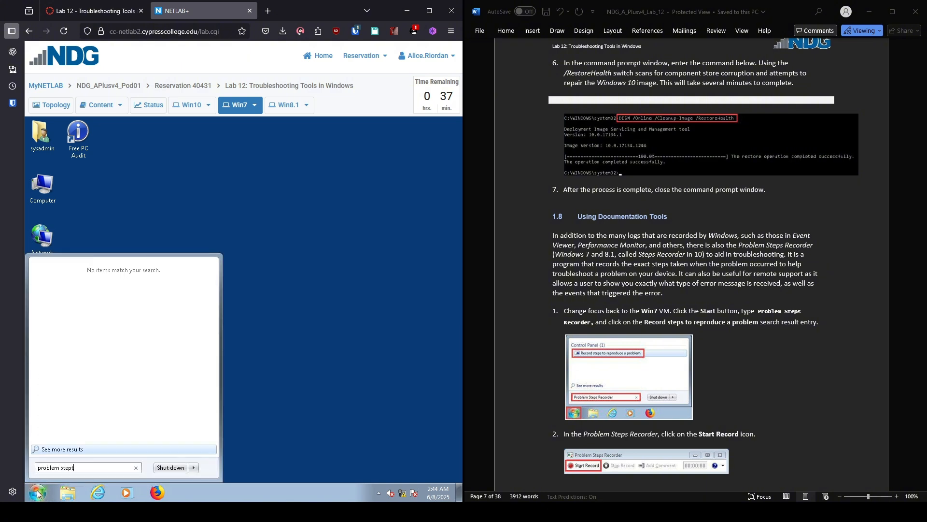
{"action": "type", "text": "eps recorder"}
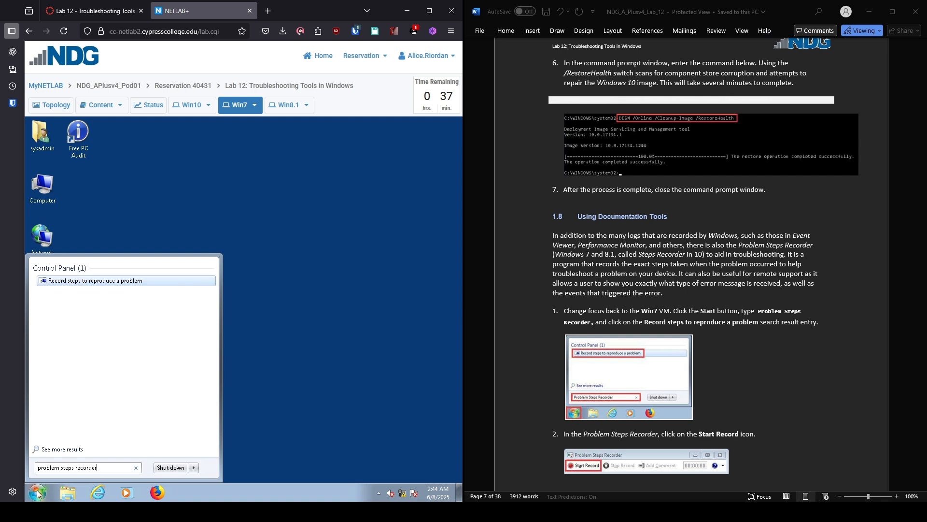
{"action": "key", "text": "Return"}
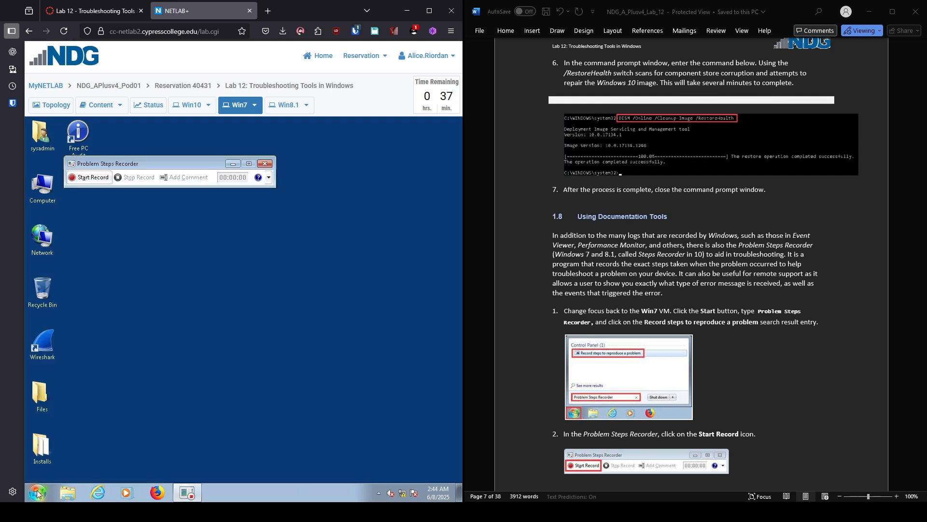
{"action": "scroll", "coordinate": [691, 266], "scroll_direction": "down", "scroll_amount": 15}
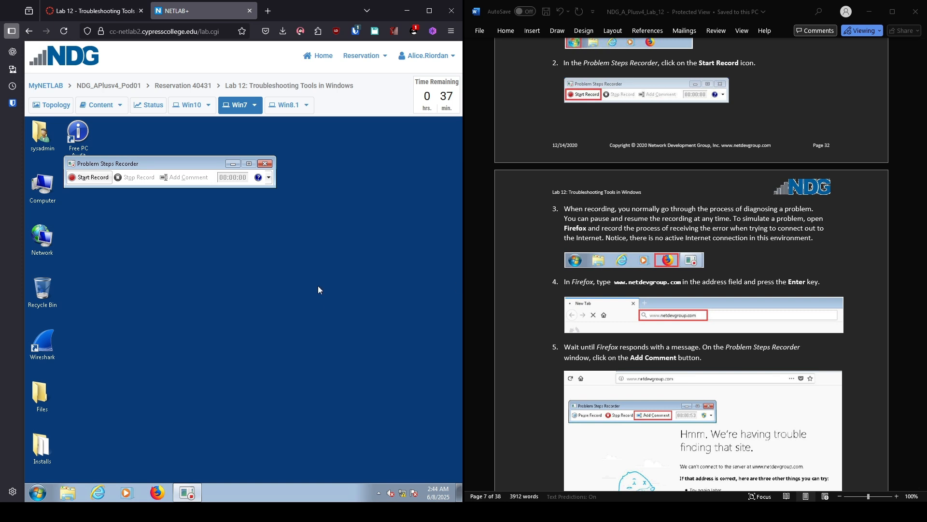
Step: Start recording, then load google.com in Firefox to capture the 'Server Not Found' error
{"action": "left_click", "coordinate": [90, 178]}
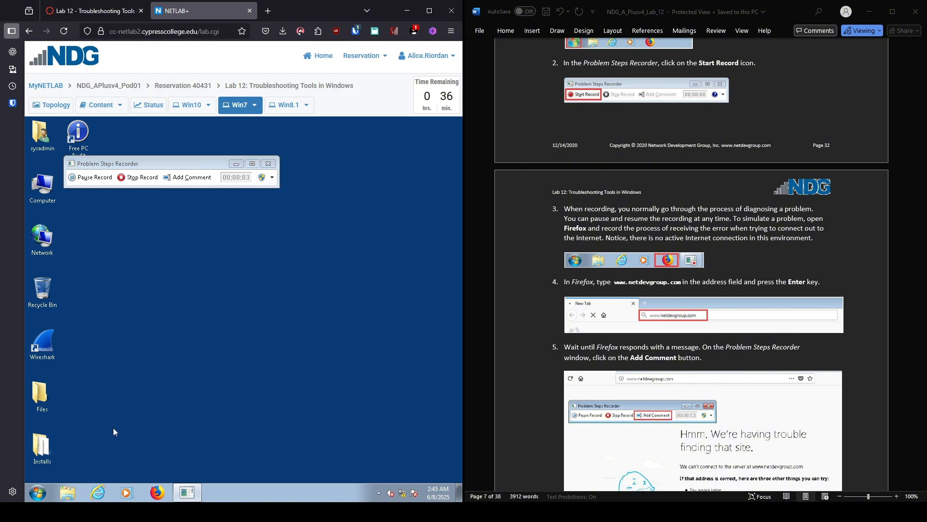
{"action": "left_click", "coordinate": [164, 493]}
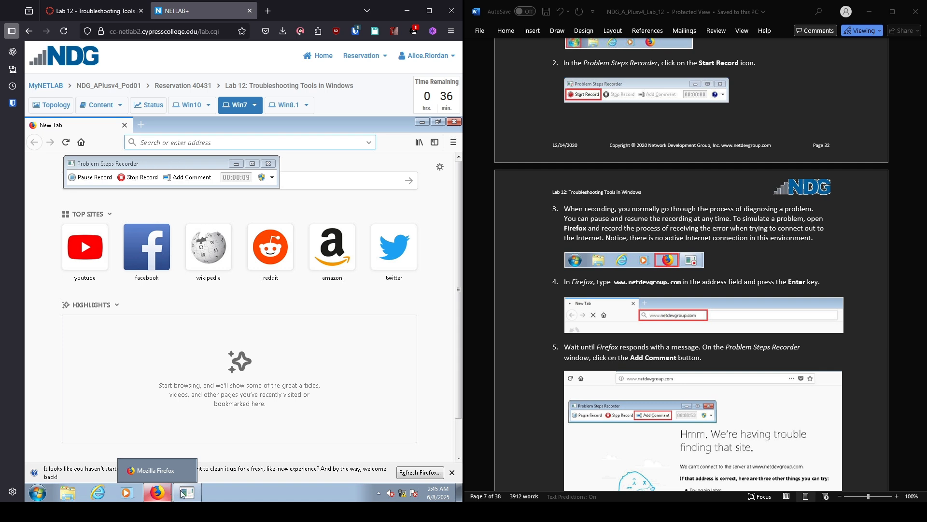
{"action": "left_click", "coordinate": [209, 141]}
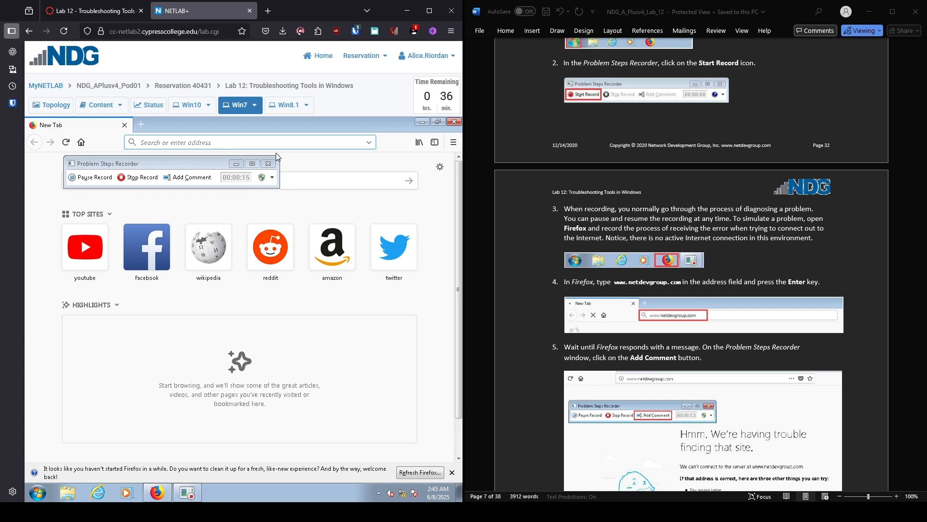
{"action": "type", "text": "google"}
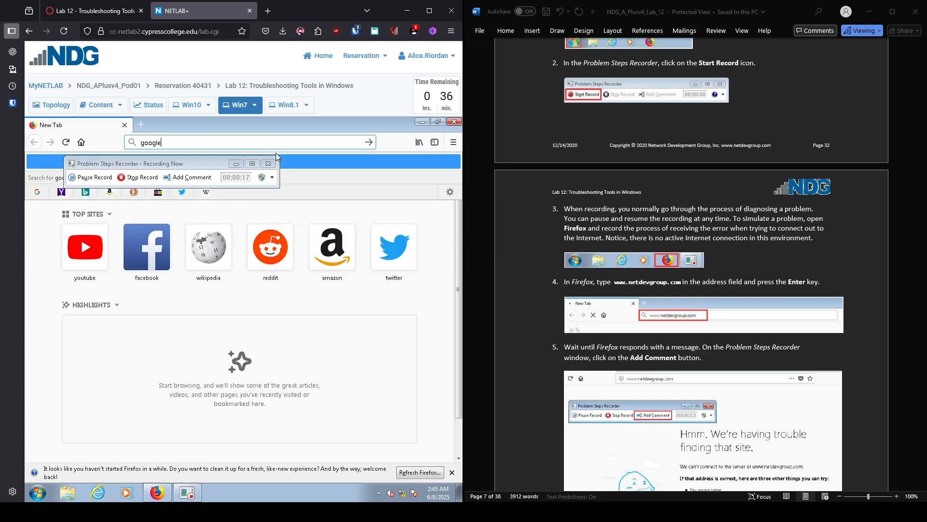
{"action": "type", "text": ".com"}
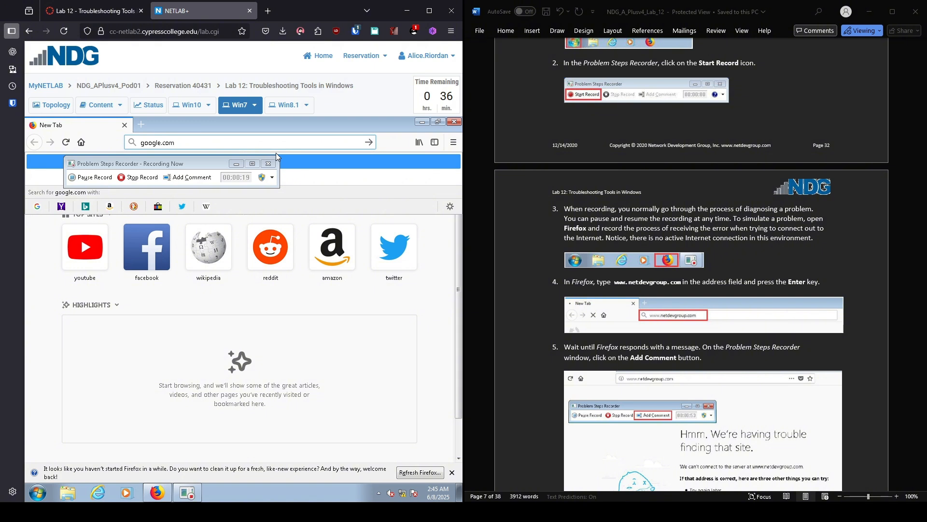
{"action": "key", "text": "Return"}
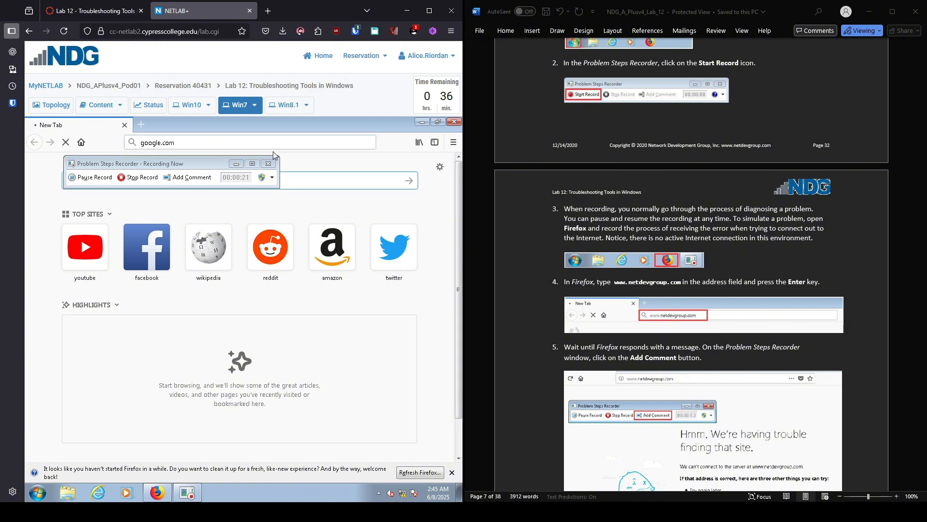
{"action": "left_click_drag", "start_coordinate": [212, 161], "coordinate": [404, 339]}
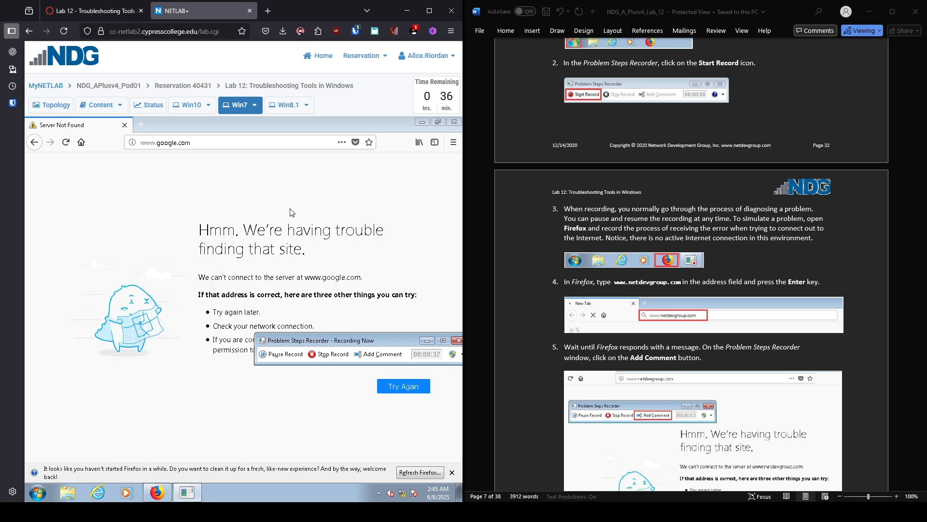
Step: Highlight Firefox's error message and add the comment 'Unable to connect to website'
{"action": "left_click", "coordinate": [384, 354]}
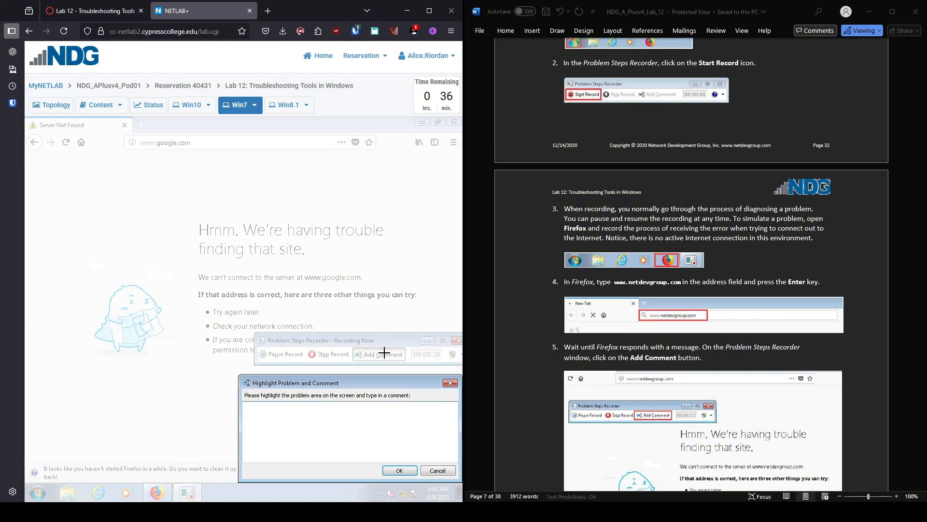
{"action": "scroll", "coordinate": [691, 265], "scroll_direction": "down", "scroll_amount": 8}
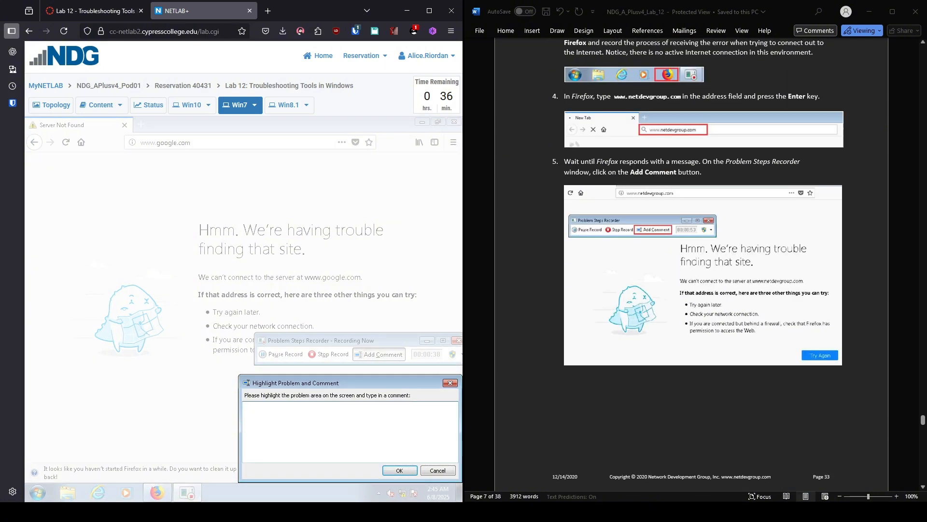
{"action": "scroll", "coordinate": [690, 266], "scroll_direction": "down", "scroll_amount": 3}
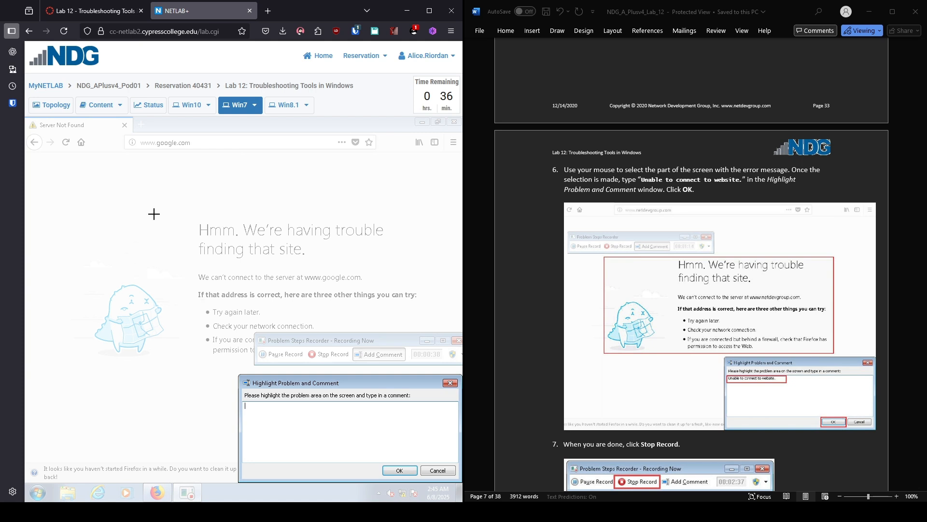
{"action": "left_click_drag", "start_coordinate": [83, 196], "coordinate": [441, 321]}
{"action": "left_click_drag", "start_coordinate": [449, 321], "coordinate": [450, 330]}
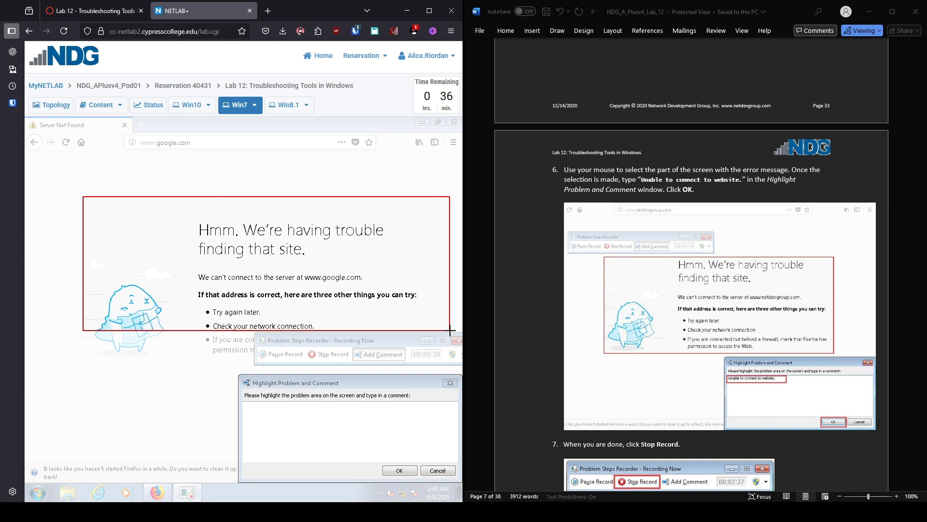
{"action": "left_click", "coordinate": [372, 417]}
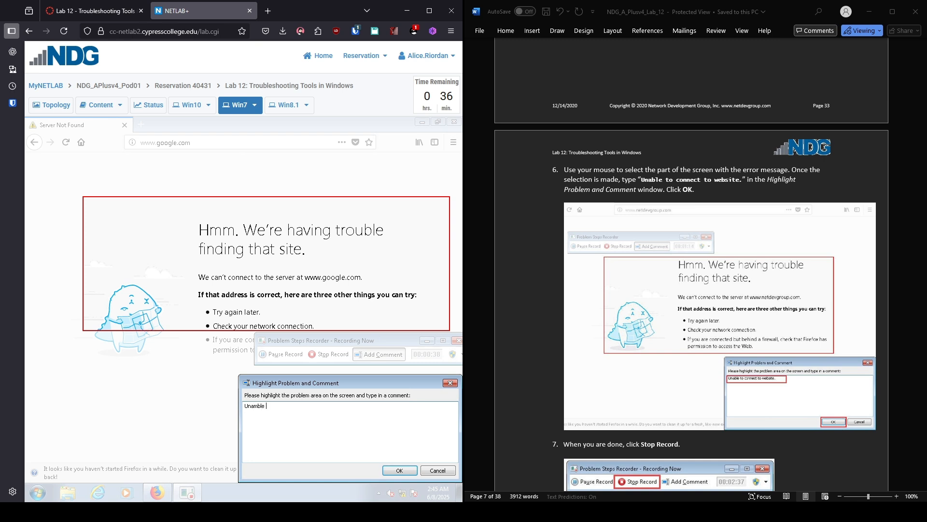
{"action": "type", "text": "Unable to connect to website"}
Step: Confirm the comment, stop recording, and save the recording as the PSR-Test zip in Files
{"action": "left_click", "coordinate": [399, 470]}
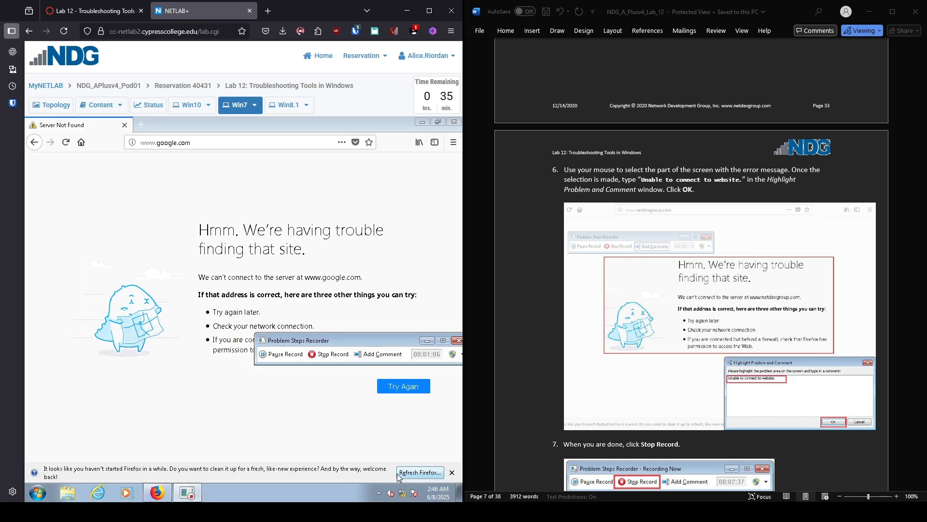
{"action": "left_click", "coordinate": [320, 355]}
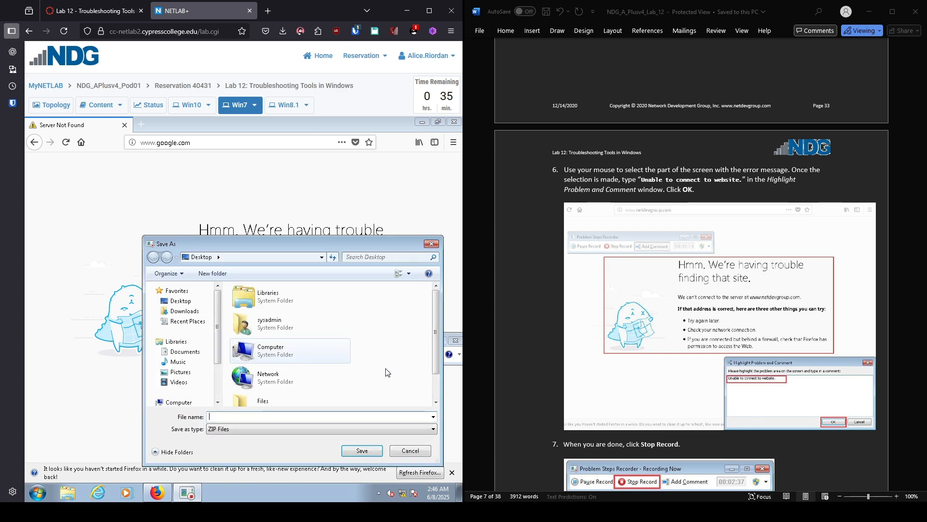
{"action": "scroll", "coordinate": [692, 265], "scroll_direction": "down", "scroll_amount": 10}
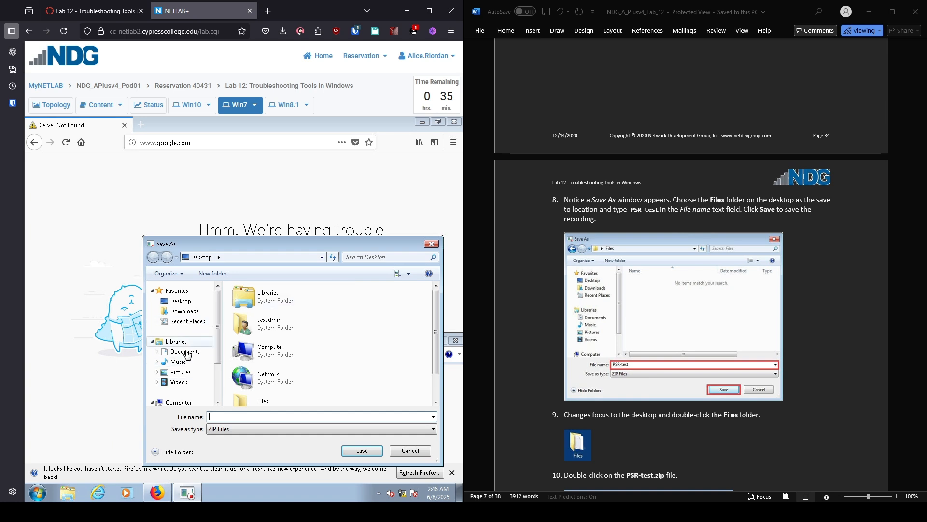
{"action": "double_click", "coordinate": [267, 400]}
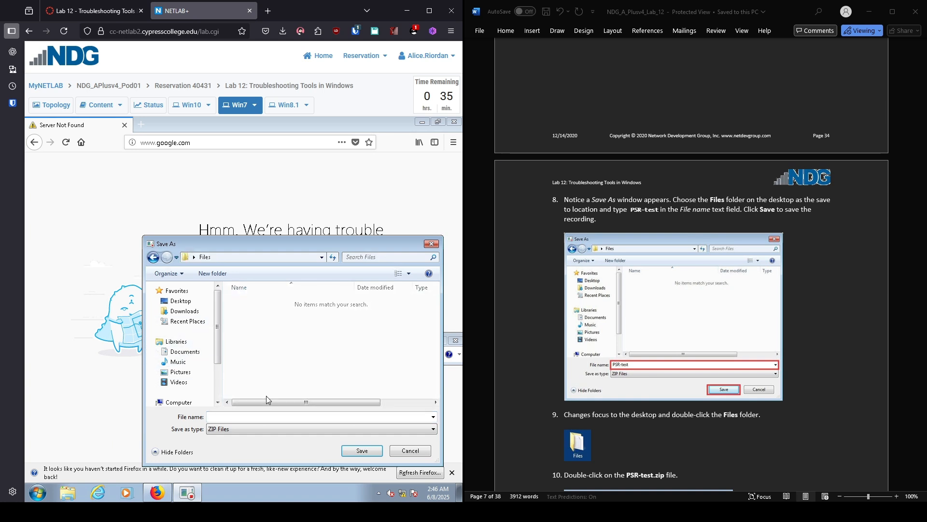
{"action": "left_click", "coordinate": [244, 413]}
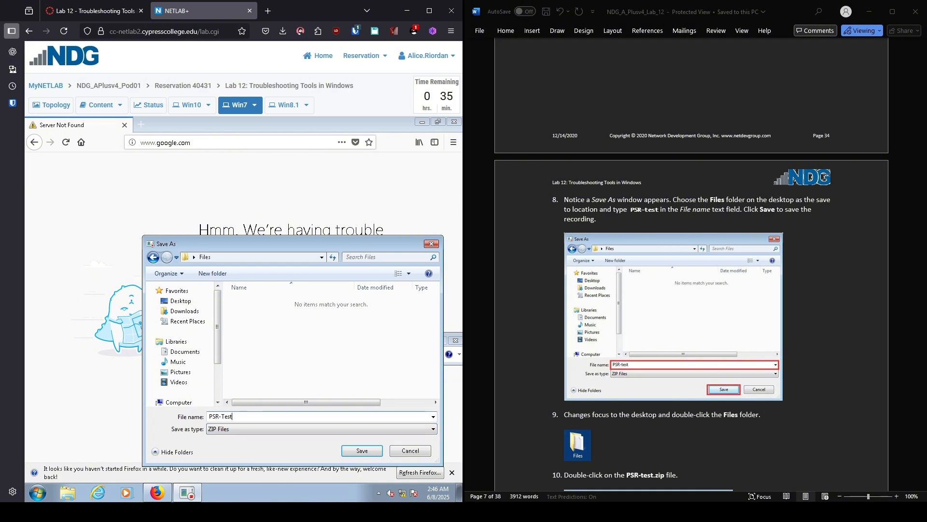
{"action": "key", "text": "Return"}
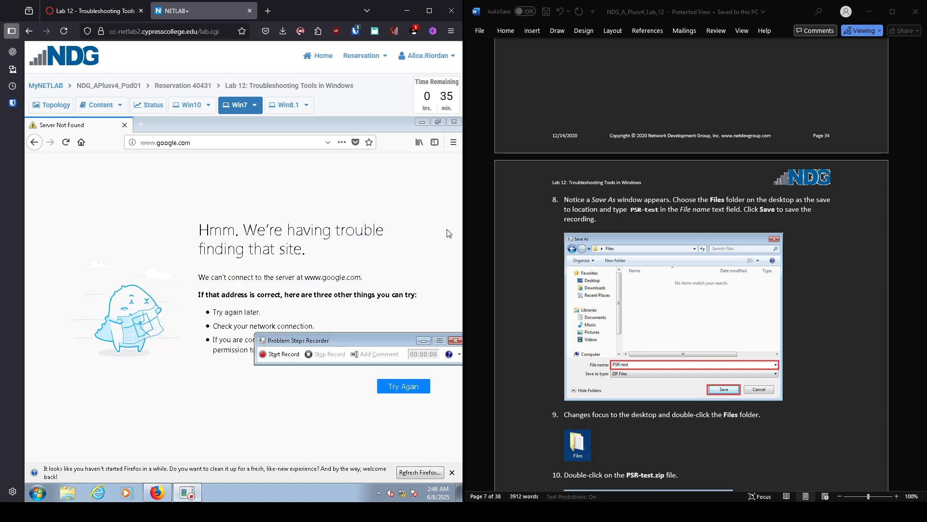
Step: Minimize Firefox and the recorder, then open the Files folder from the desktop
{"action": "left_click", "coordinate": [422, 122]}
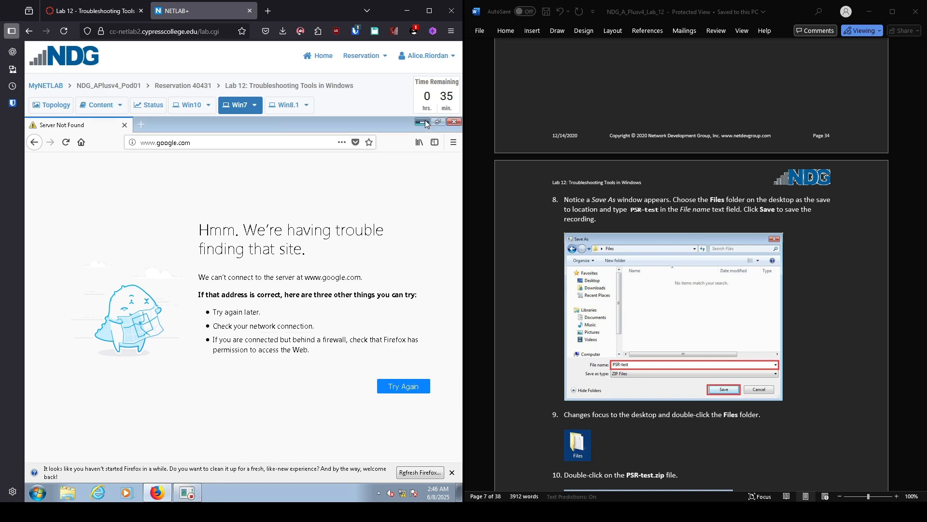
{"action": "left_click", "coordinate": [423, 340]}
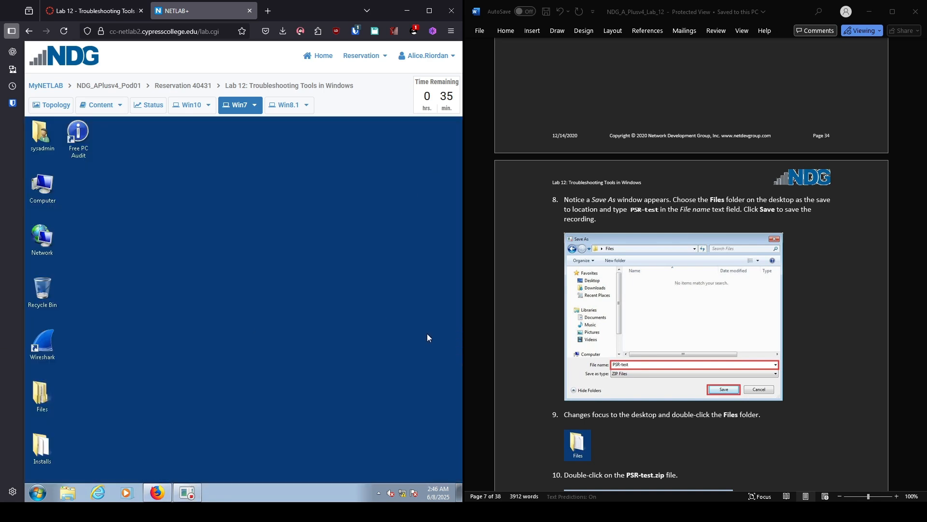
{"action": "double_click", "coordinate": [41, 394]}
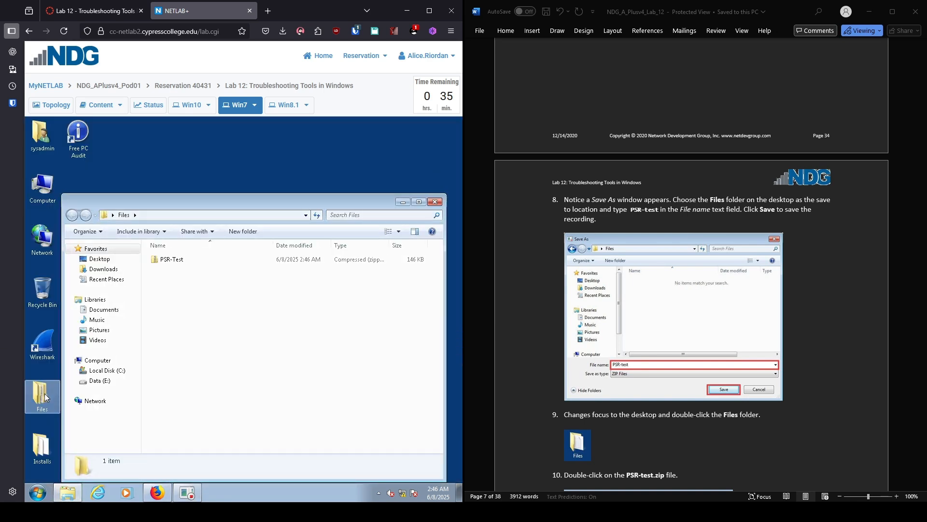
Step: Open PSR-Test.zip and its Problem_20250608_0246 file in Internet Explorer
{"action": "scroll", "coordinate": [692, 264], "scroll_direction": "down", "scroll_amount": 6}
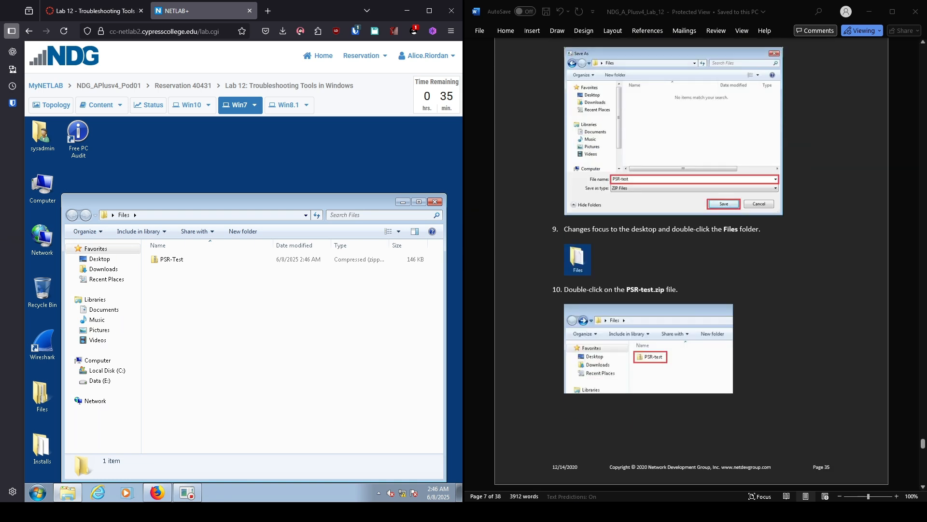
{"action": "scroll", "coordinate": [692, 265], "scroll_direction": "down", "scroll_amount": 2}
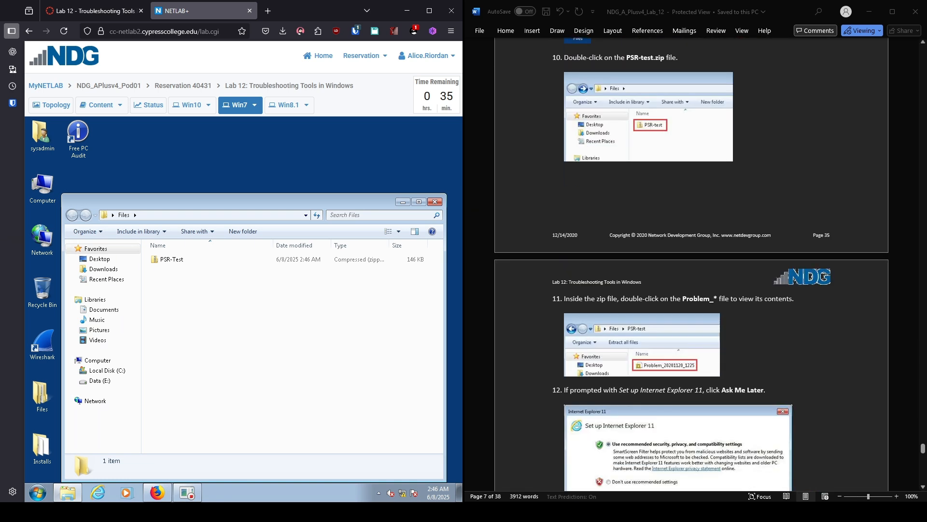
{"action": "double_click", "coordinate": [192, 261]}
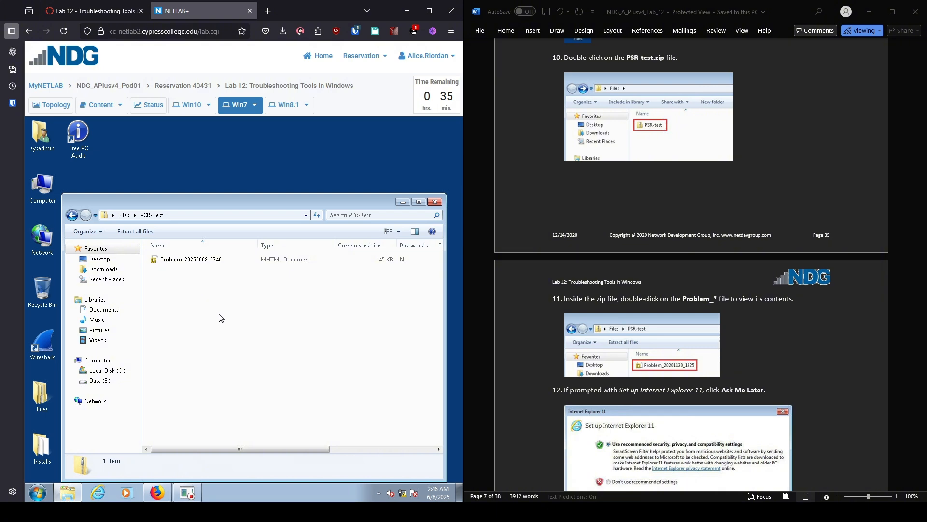
{"action": "double_click", "coordinate": [199, 260]}
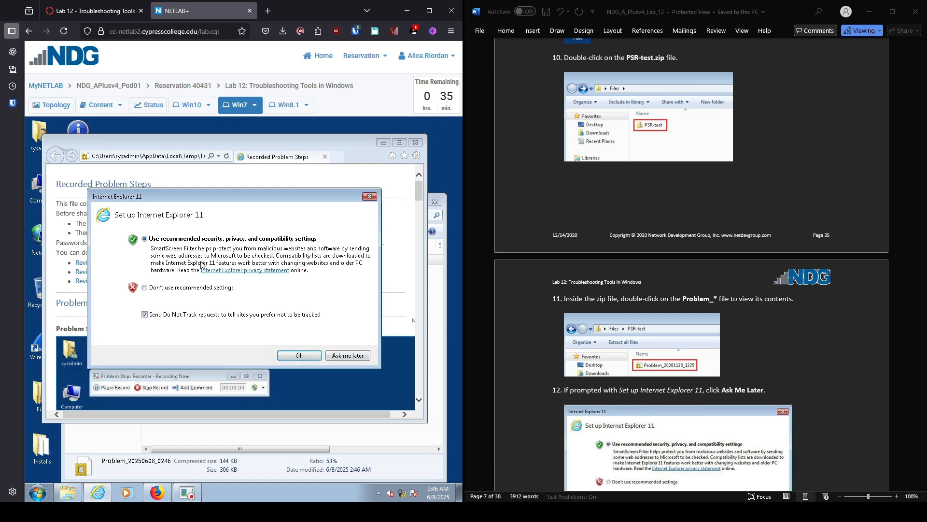
Step: Defer the IE11 setup with Ask me later and close the 'This page can't be displayed' tab
{"action": "left_click", "coordinate": [358, 355]}
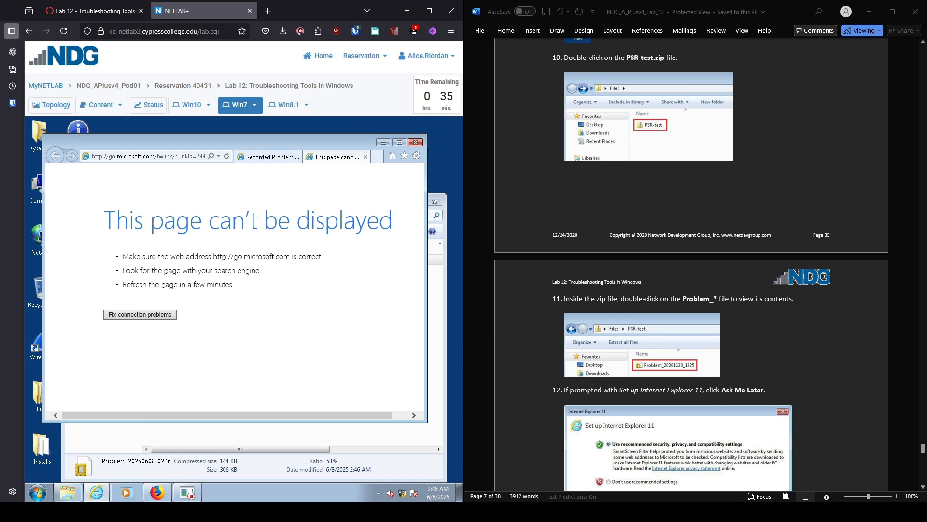
{"action": "scroll", "coordinate": [691, 266], "scroll_direction": "down", "scroll_amount": 3}
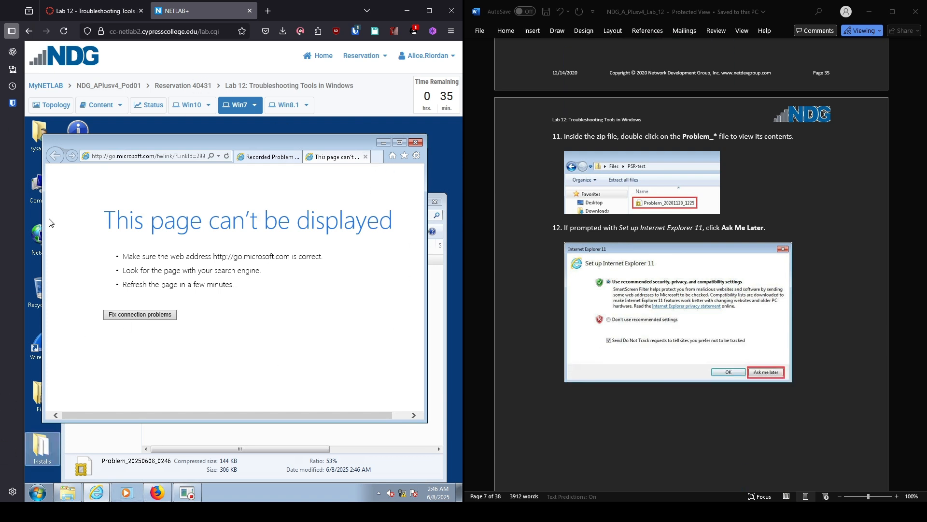
{"action": "left_click", "coordinate": [365, 156]}
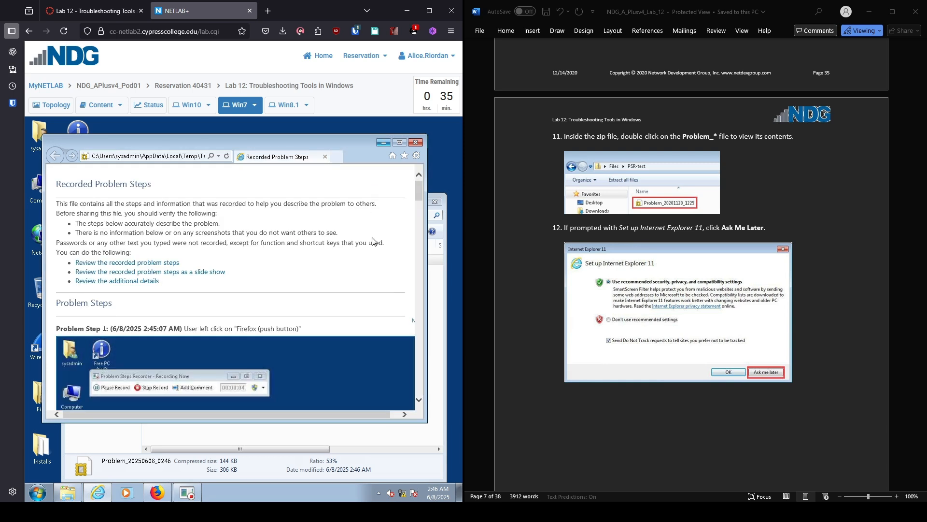
Step: Scroll through Problem Steps 1 to 5, down to the 'Unable to connect to website' comment
{"action": "scroll", "coordinate": [691, 265], "scroll_direction": "down", "scroll_amount": 3}
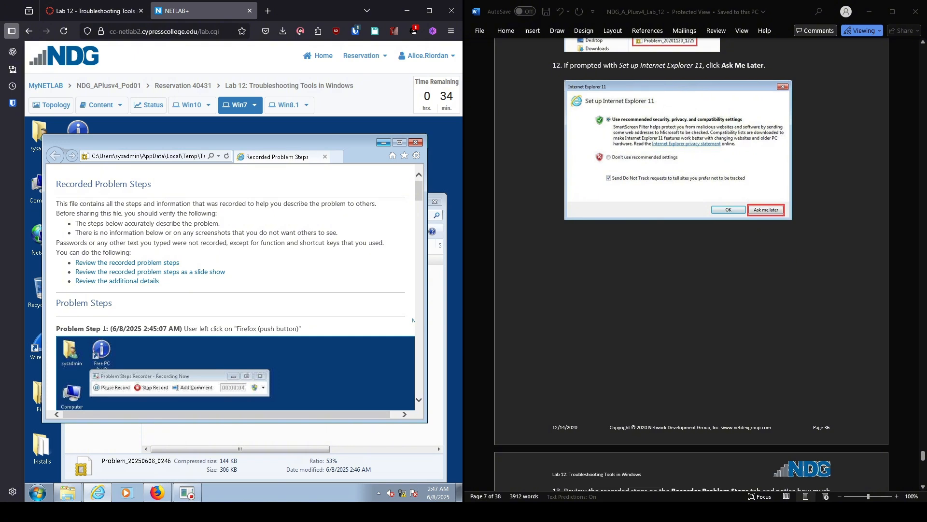
{"action": "scroll", "coordinate": [691, 265], "scroll_direction": "down", "scroll_amount": 3}
{"action": "scroll", "coordinate": [690, 265], "scroll_direction": "down", "scroll_amount": 5}
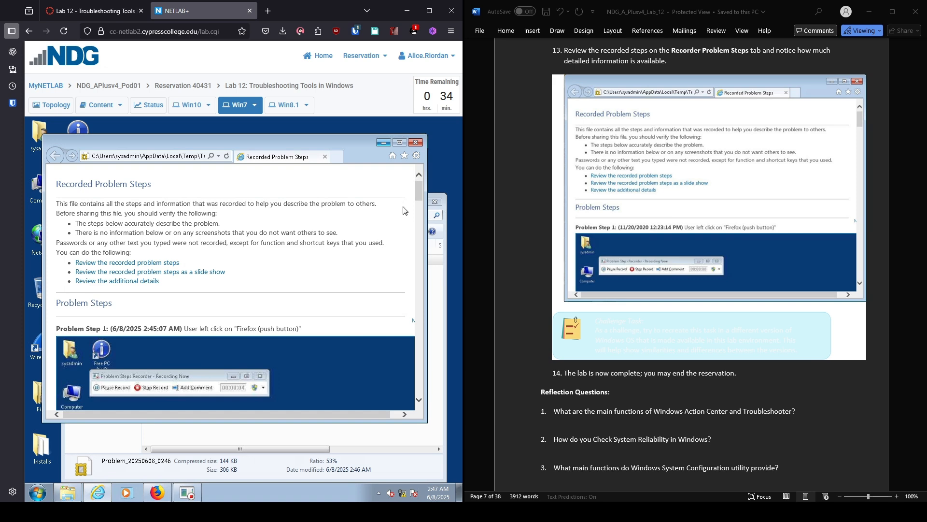
{"action": "left_click_drag", "start_coordinate": [420, 196], "coordinate": [424, 234]}
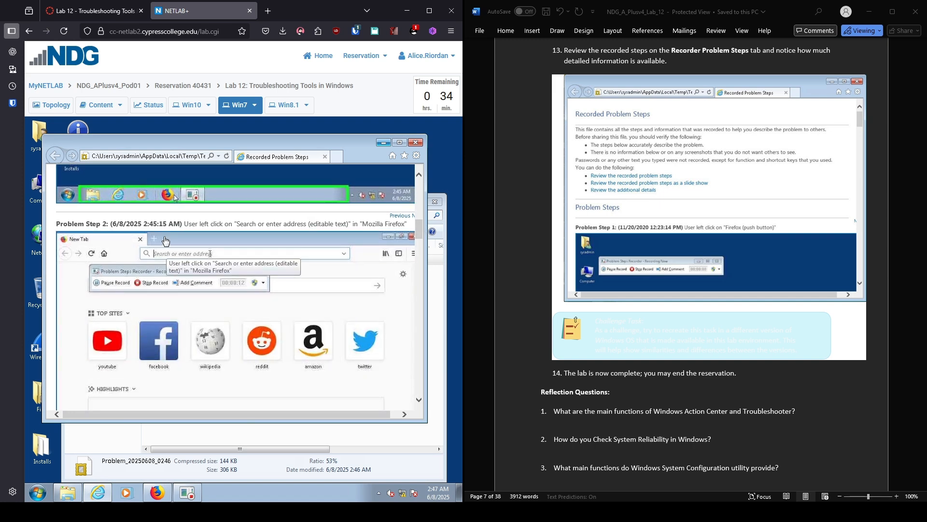
{"action": "scroll", "coordinate": [173, 251], "scroll_direction": "down", "scroll_amount": 5}
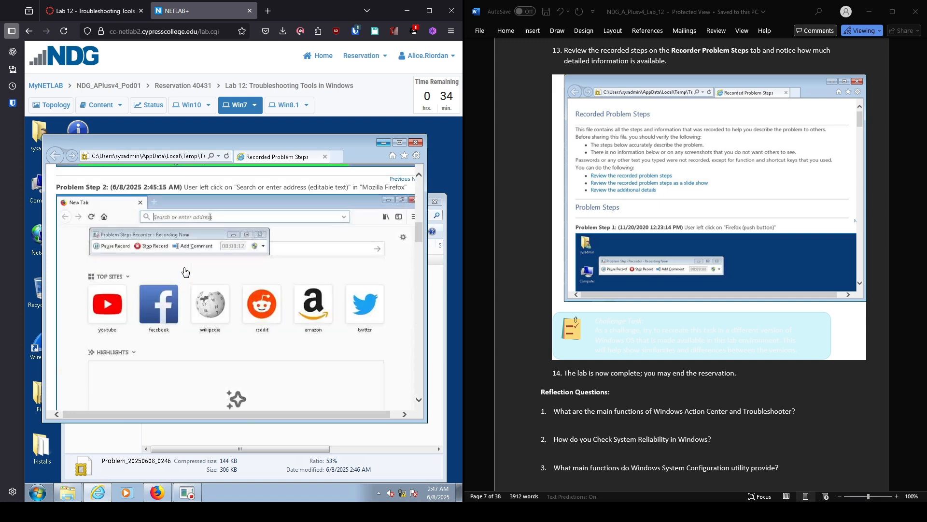
{"action": "scroll", "coordinate": [183, 295], "scroll_direction": "down", "scroll_amount": 3}
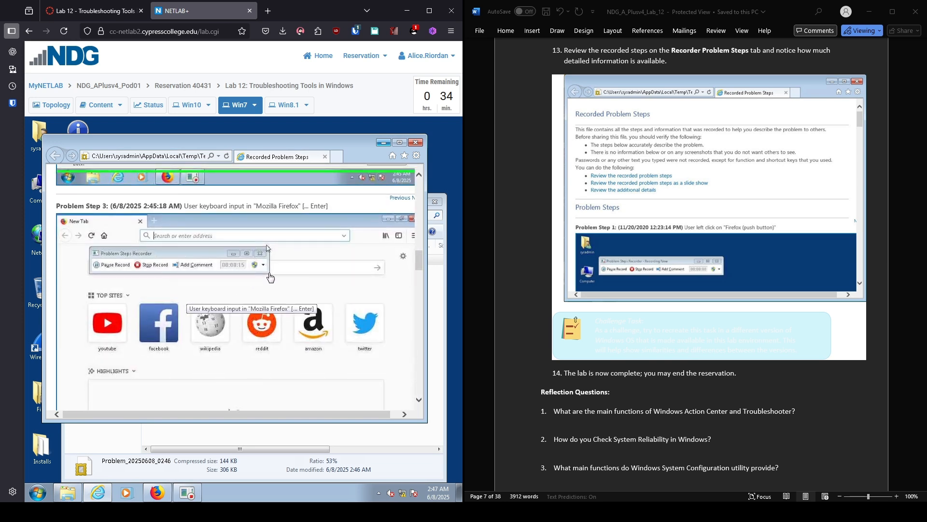
{"action": "scroll", "coordinate": [271, 285], "scroll_direction": "down", "scroll_amount": 4}
{"action": "scroll", "coordinate": [273, 287], "scroll_direction": "down", "scroll_amount": 4}
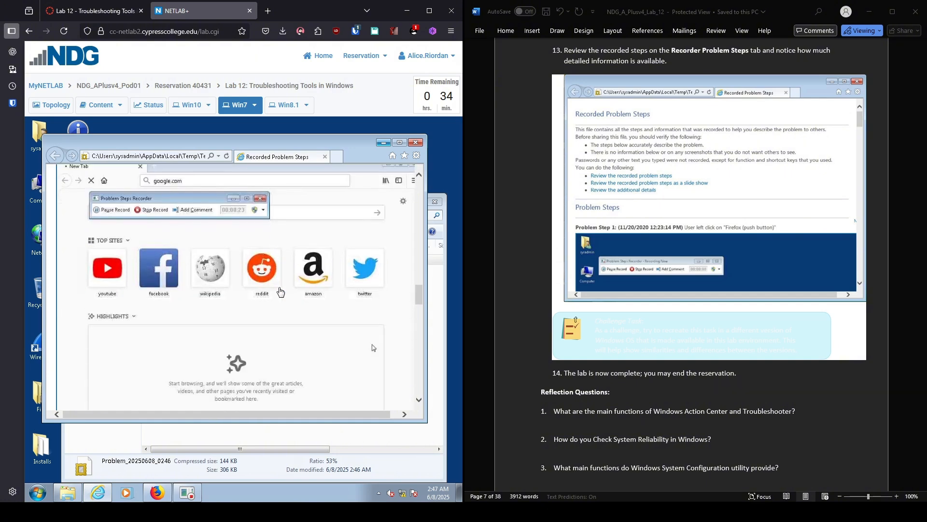
{"action": "scroll", "coordinate": [285, 291], "scroll_direction": "up", "scroll_amount": 1}
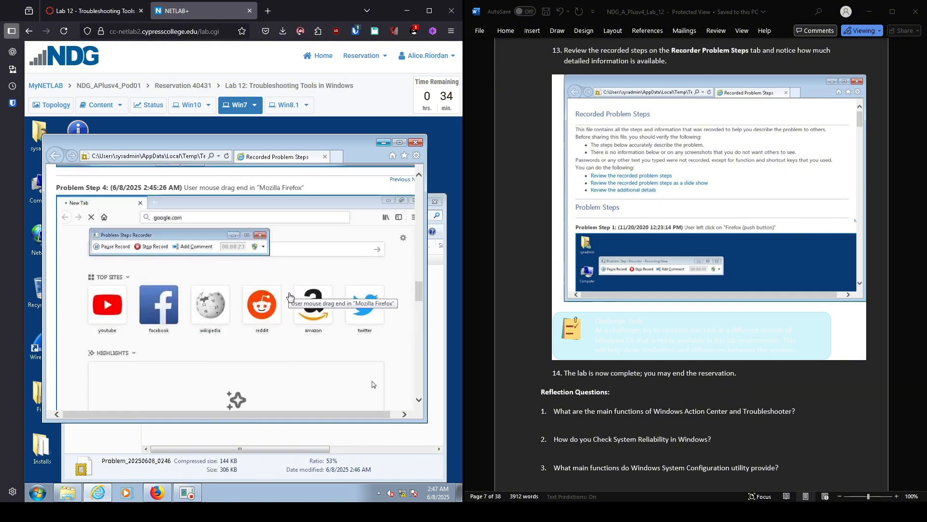
{"action": "scroll", "coordinate": [289, 297], "scroll_direction": "down", "scroll_amount": 3}
{"action": "scroll", "coordinate": [290, 299], "scroll_direction": "down", "scroll_amount": 3}
{"action": "scroll", "coordinate": [292, 299], "scroll_direction": "down", "scroll_amount": 2}
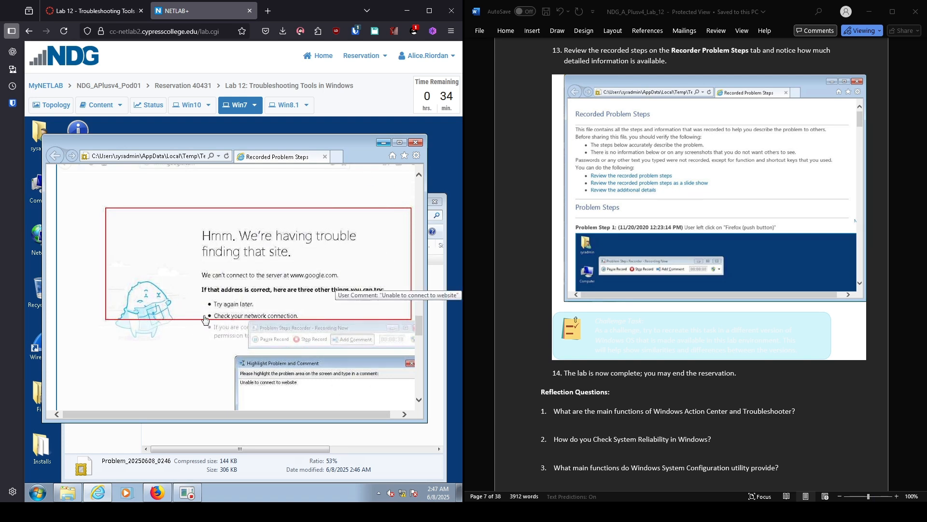
Step: Scroll down to the Additional Details section, then close the Internet Explorer report
{"action": "scroll", "coordinate": [283, 299], "scroll_direction": "down", "scroll_amount": 6}
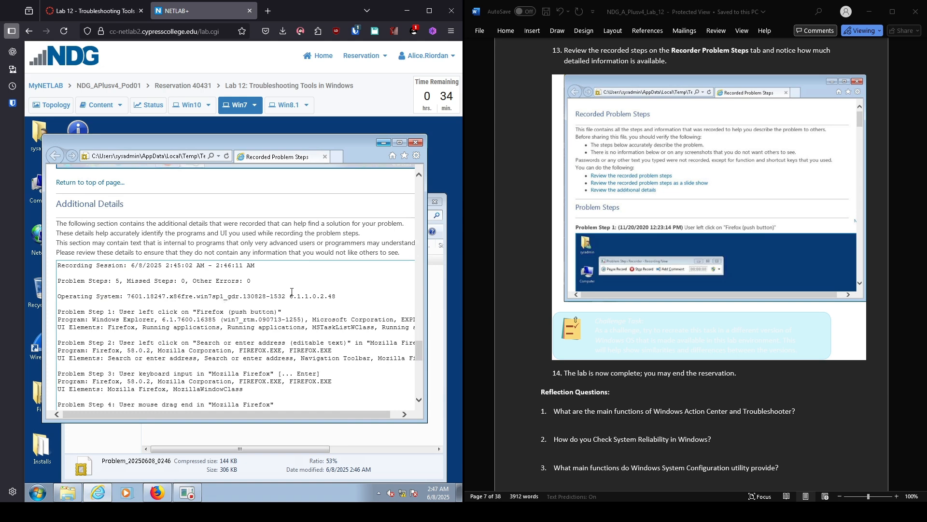
{"action": "scroll", "coordinate": [295, 291], "scroll_direction": "down", "scroll_amount": 1}
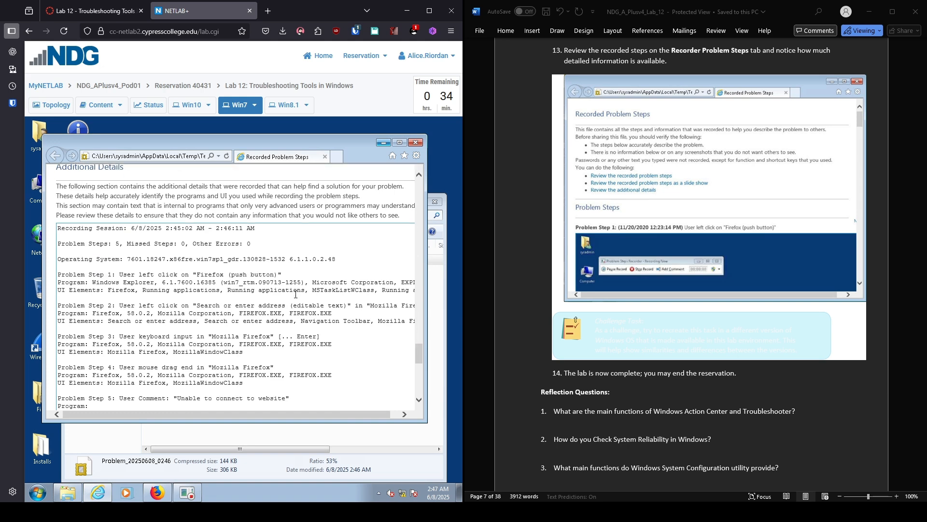
{"action": "scroll", "coordinate": [295, 294], "scroll_direction": "down", "scroll_amount": 2}
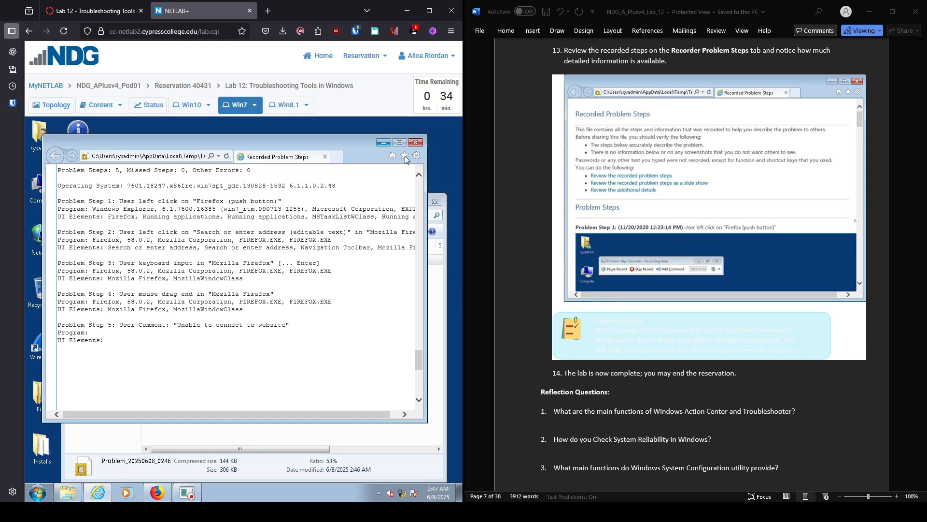
{"action": "left_click", "coordinate": [415, 142]}
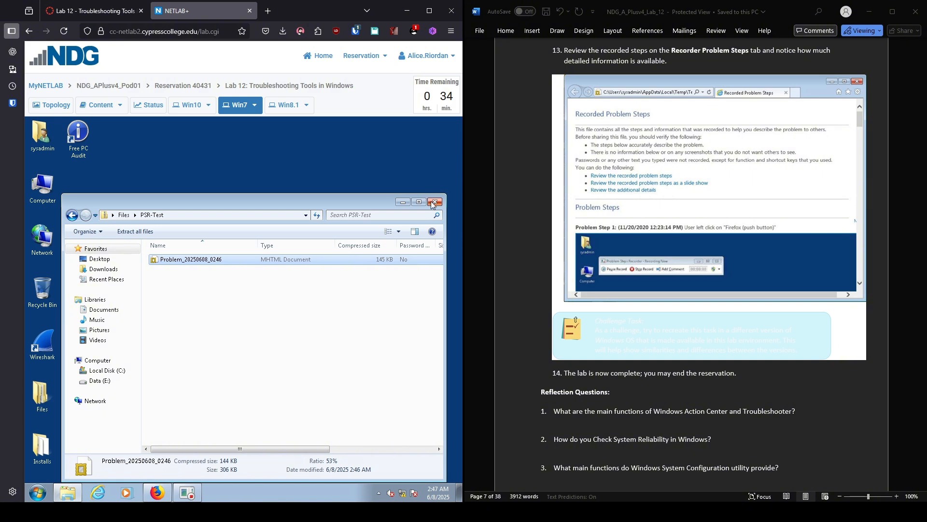
Step: Close the PSR-Test folder window and end the NETLAB+ reservation, confirming with Yes and OK
{"action": "left_click", "coordinate": [434, 202]}
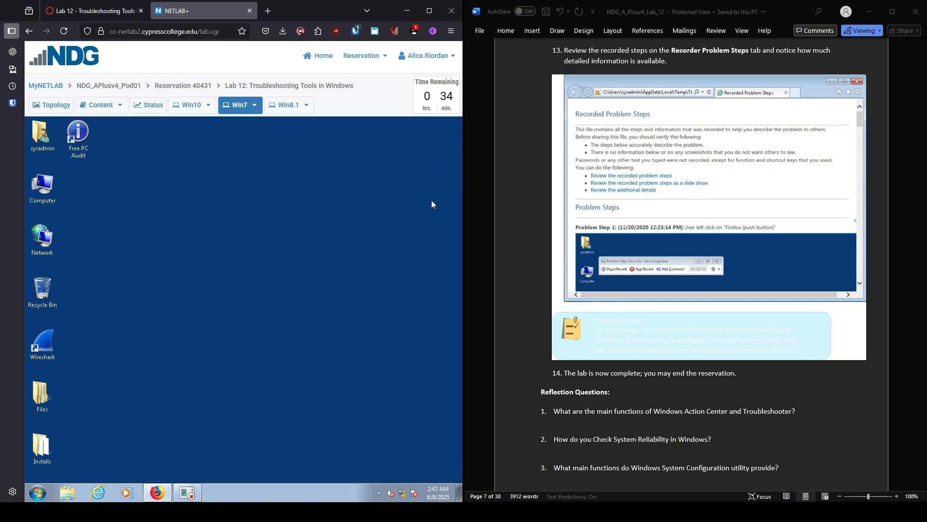
{"action": "left_click", "coordinate": [378, 57]}
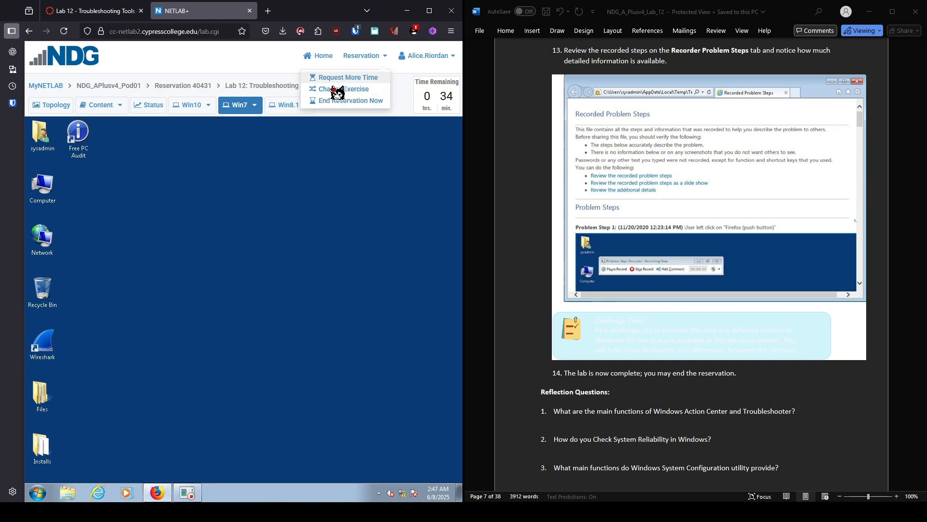
{"action": "left_click", "coordinate": [321, 100]}
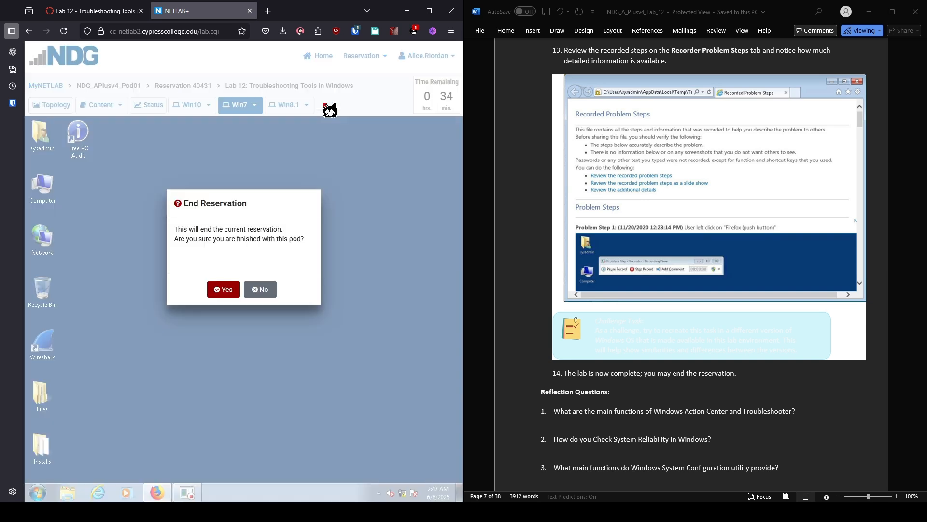
{"action": "left_click", "coordinate": [268, 292]}
{"action": "left_click", "coordinate": [371, 58]}
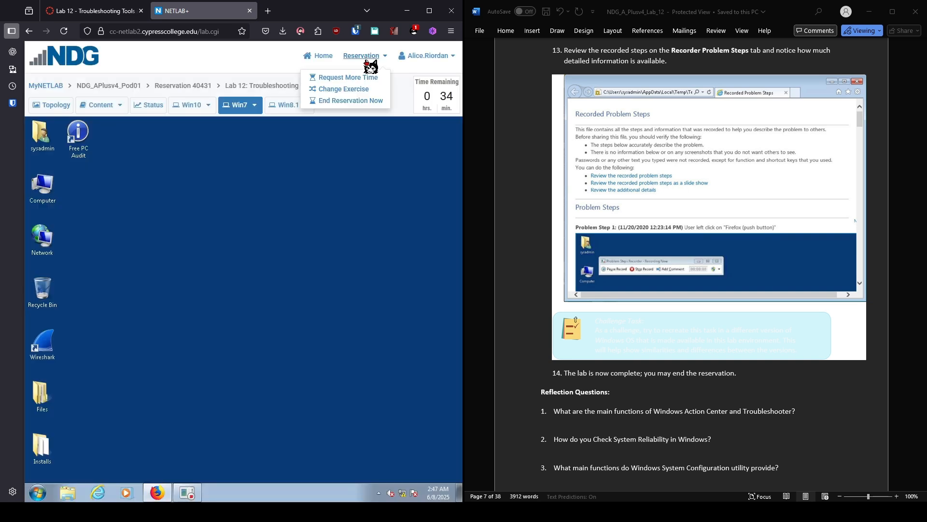
{"action": "left_click", "coordinate": [351, 102]}
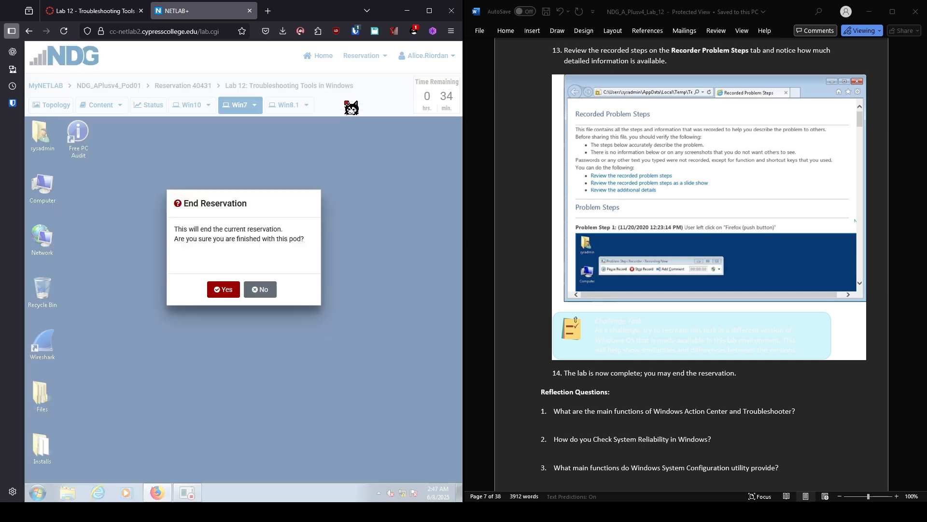
{"action": "left_click", "coordinate": [235, 292]}
{"action": "left_click", "coordinate": [239, 290]}
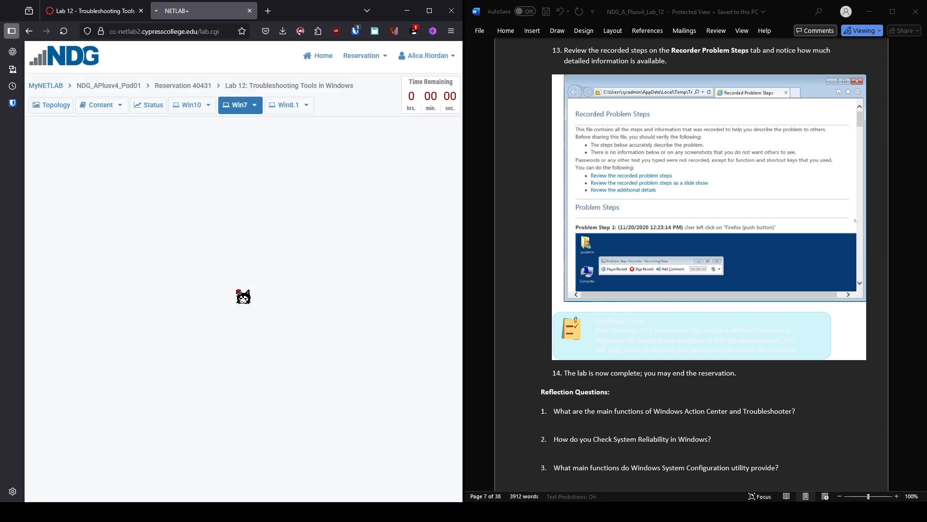